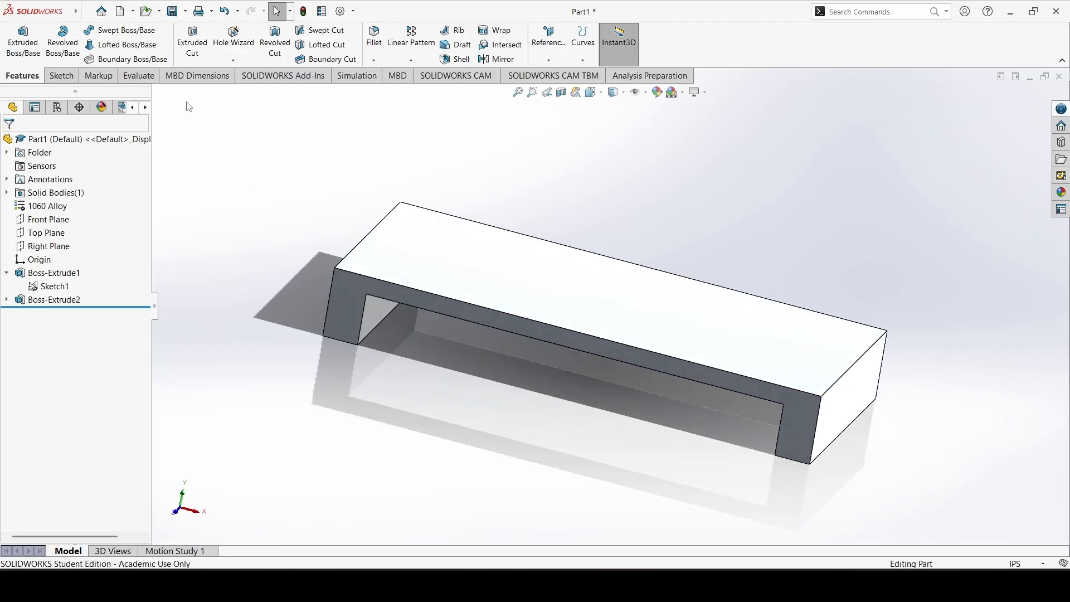
# Start a new simulation study of type Static and expand the Design Insight, Advanced Simulation and Specialized Simulation groups to review the study types.
pyautogui.click(356, 77)
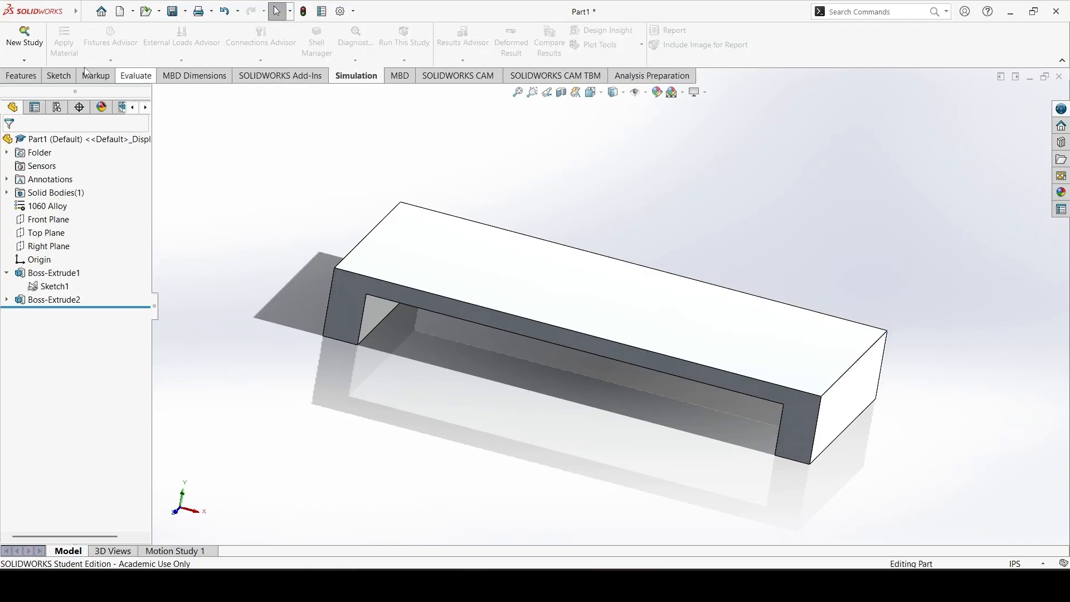
pyautogui.click(24, 60)
pyautogui.click(30, 78)
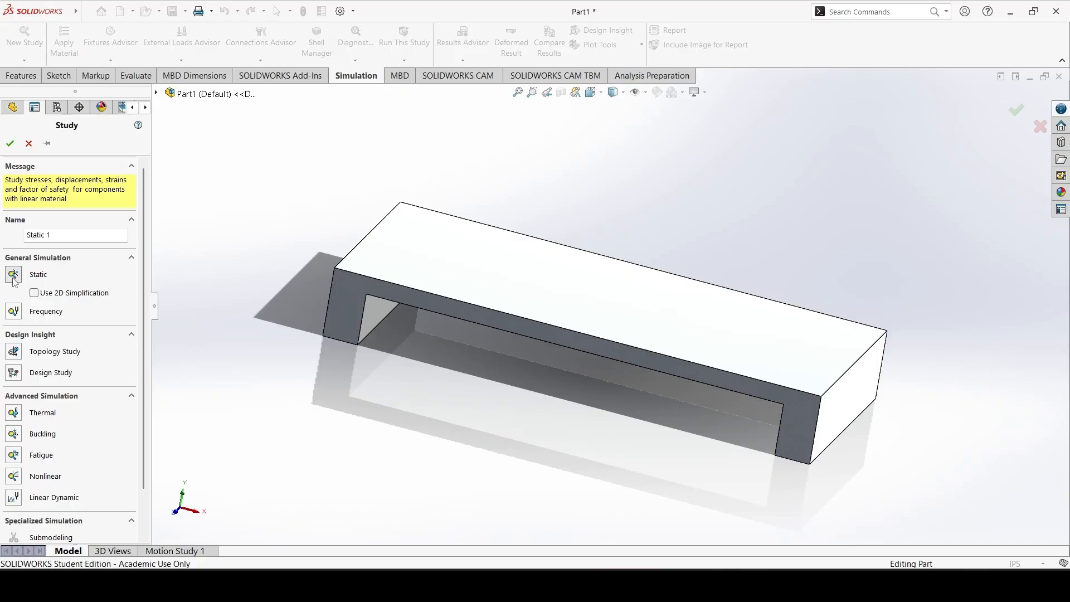
pyautogui.click(13, 274)
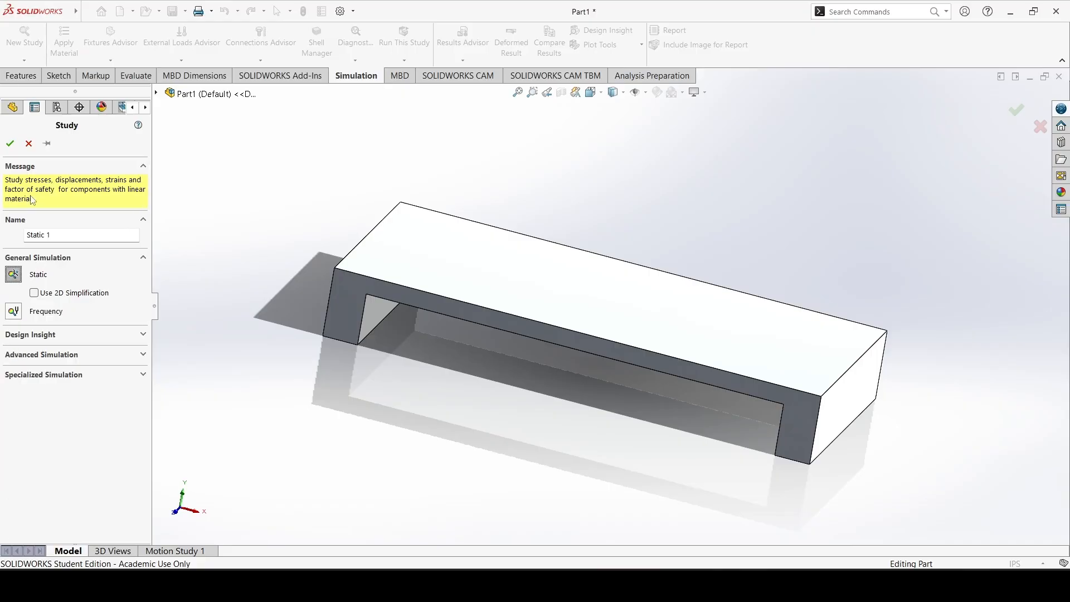
pyautogui.click(89, 336)
pyautogui.click(88, 395)
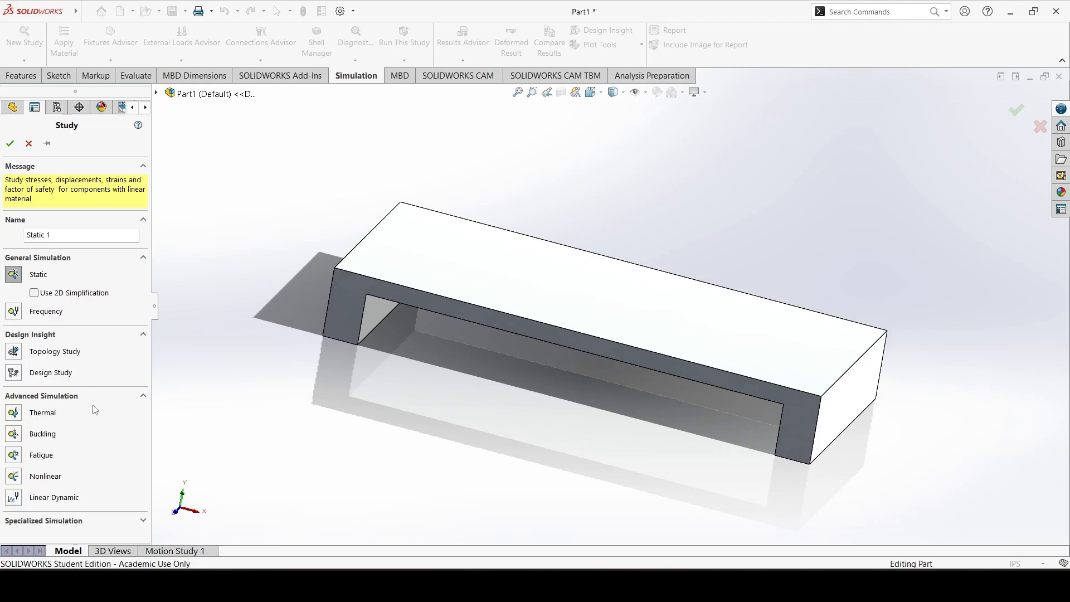
pyautogui.click(118, 521)
pyautogui.scroll(-2, 115, 480)
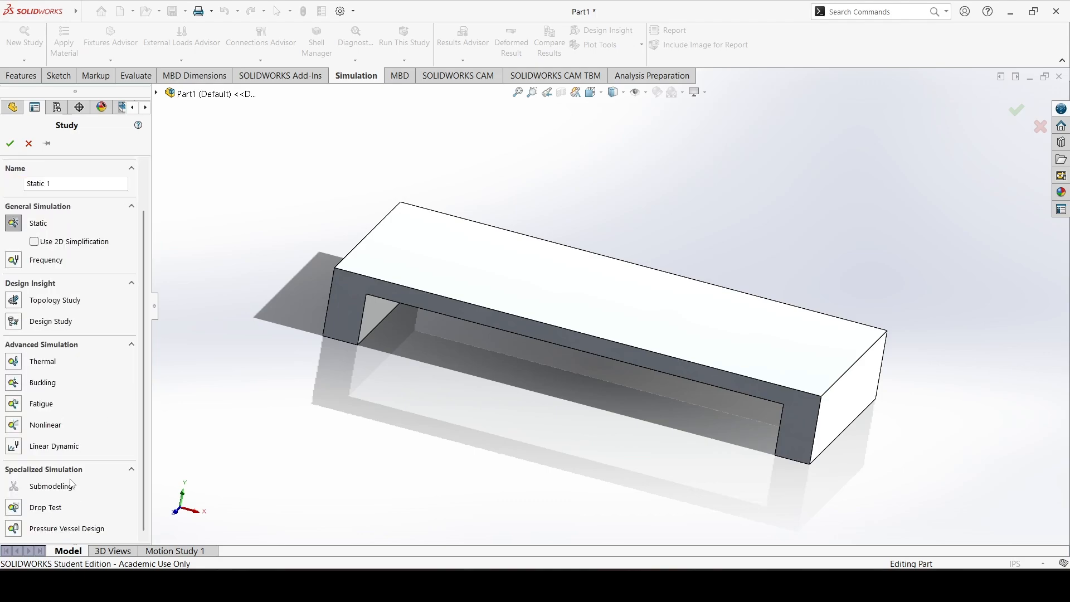
pyautogui.scroll(2, 66, 470)
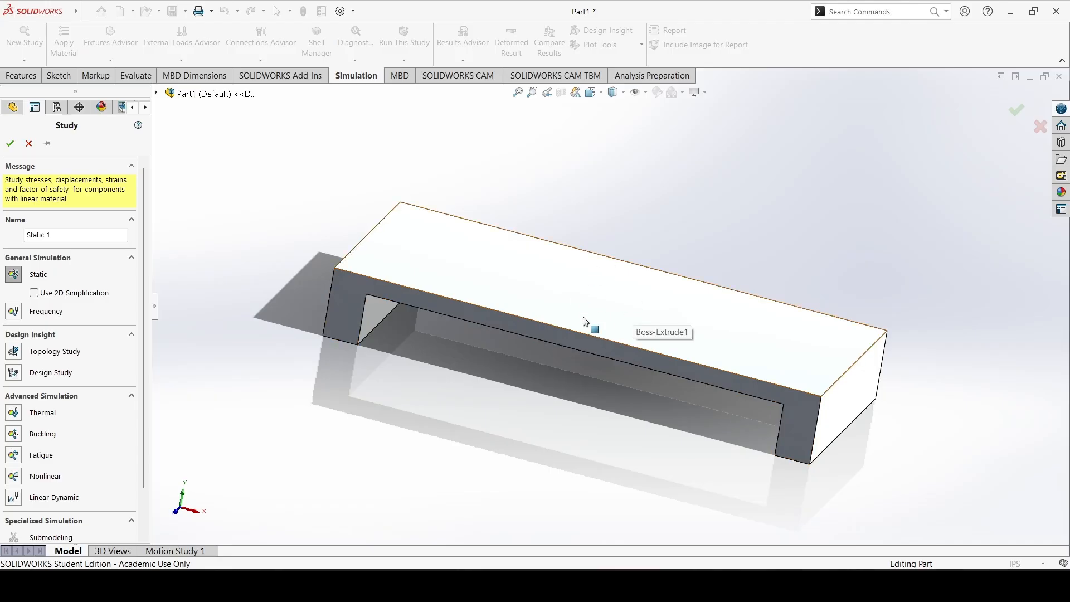
# Examine the bridge-shaped part from above, from the front and from both sides.
pyautogui.moveTo(599, 349)
pyautogui.mouseDown(button='middle')
pyautogui.moveTo(595, 320)
pyautogui.moveTo(628, 256)
pyautogui.moveTo(590, 355)
pyautogui.mouseUp(button='middle')
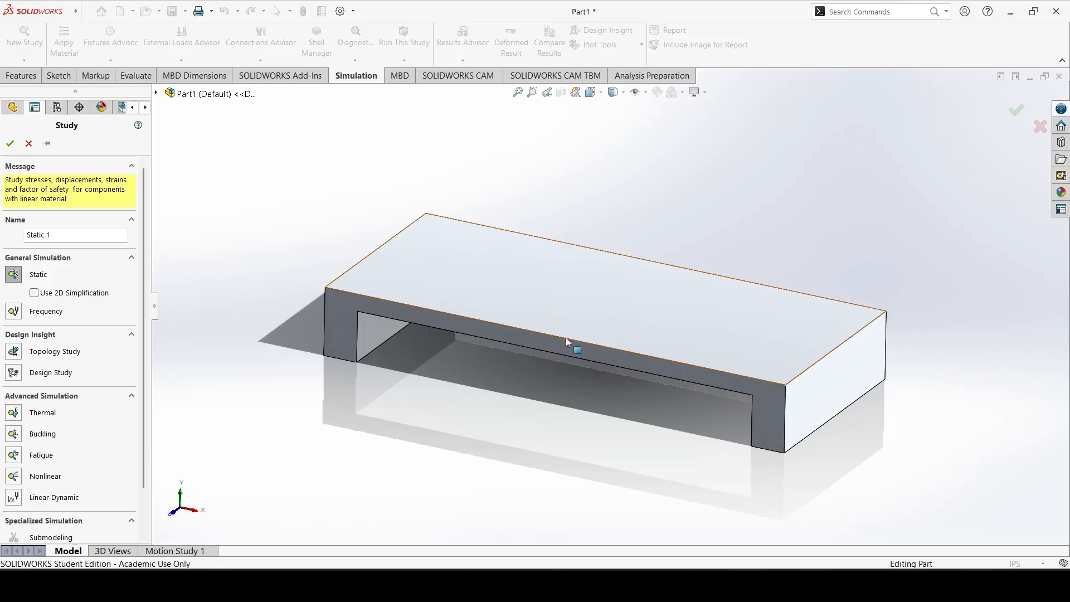
pyautogui.moveTo(566, 337); pyautogui.dragTo(552, 312, button='middle')
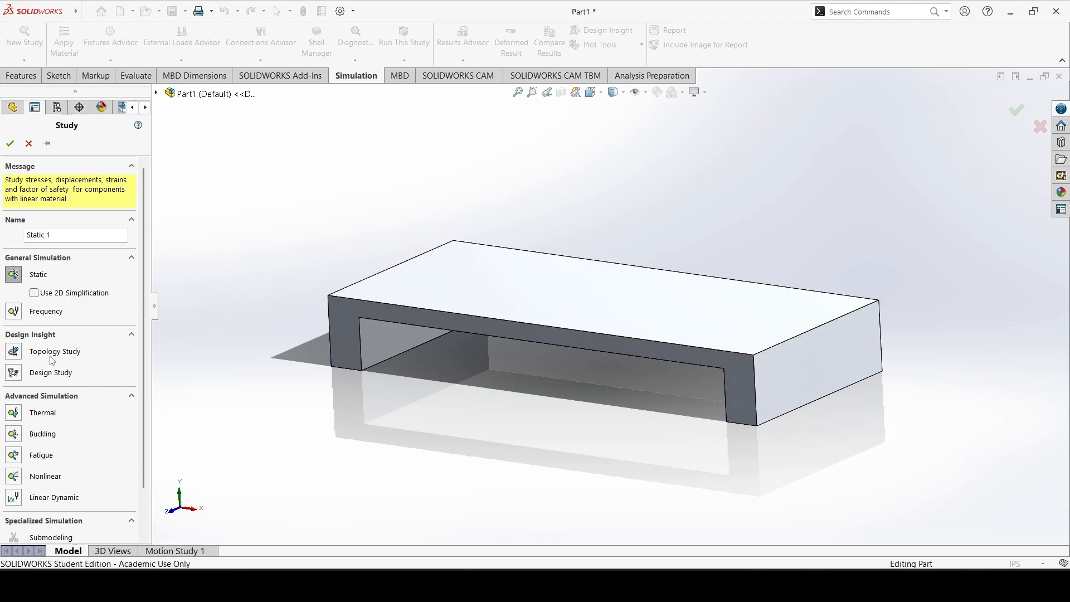
pyautogui.moveTo(233, 375); pyautogui.dragTo(473, 294, button='middle')
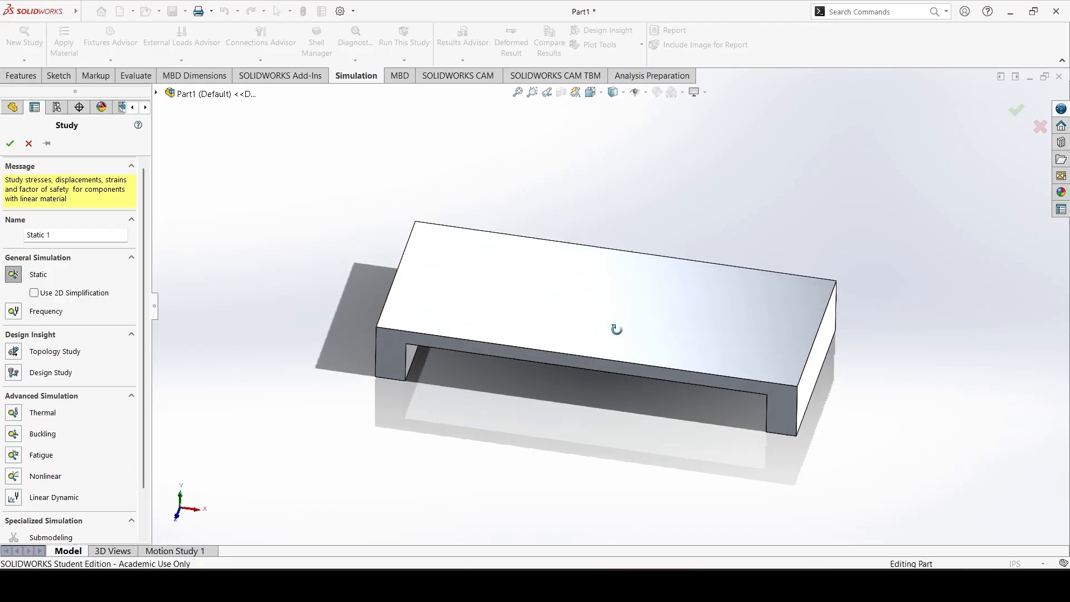
pyautogui.moveTo(615, 329); pyautogui.dragTo(493, 357, button='middle')
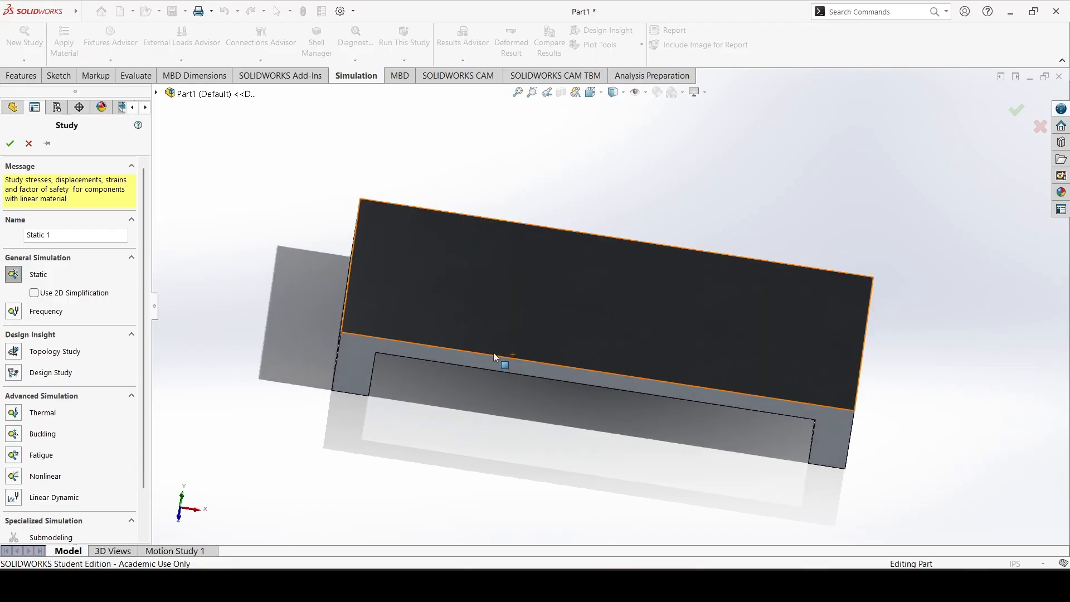
pyautogui.moveTo(603, 347); pyautogui.dragTo(577, 360, button='middle')
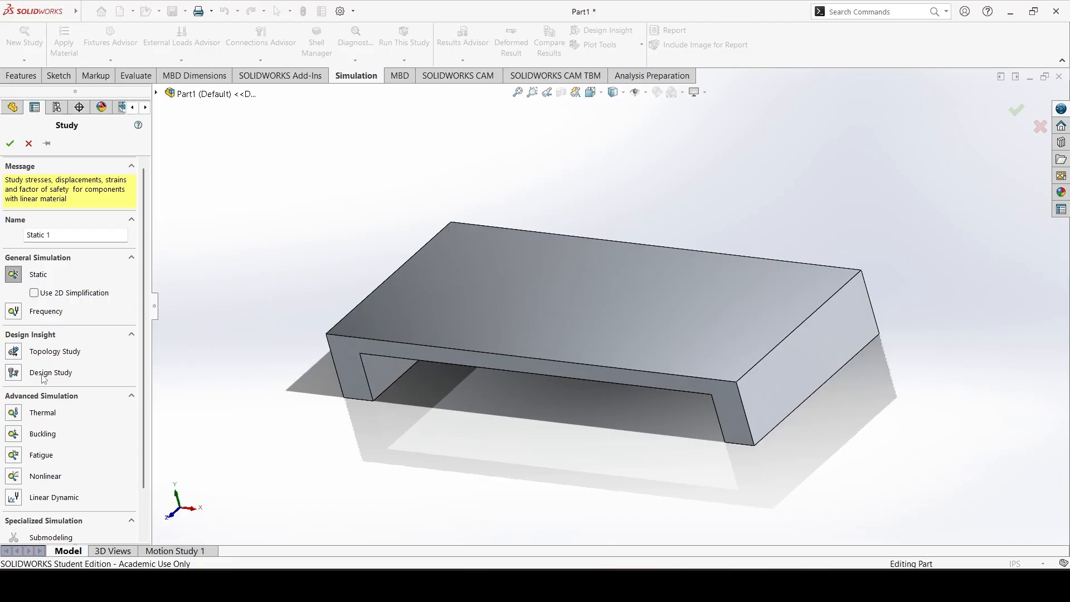
pyautogui.moveTo(360, 294); pyautogui.dragTo(380, 252, button='middle')
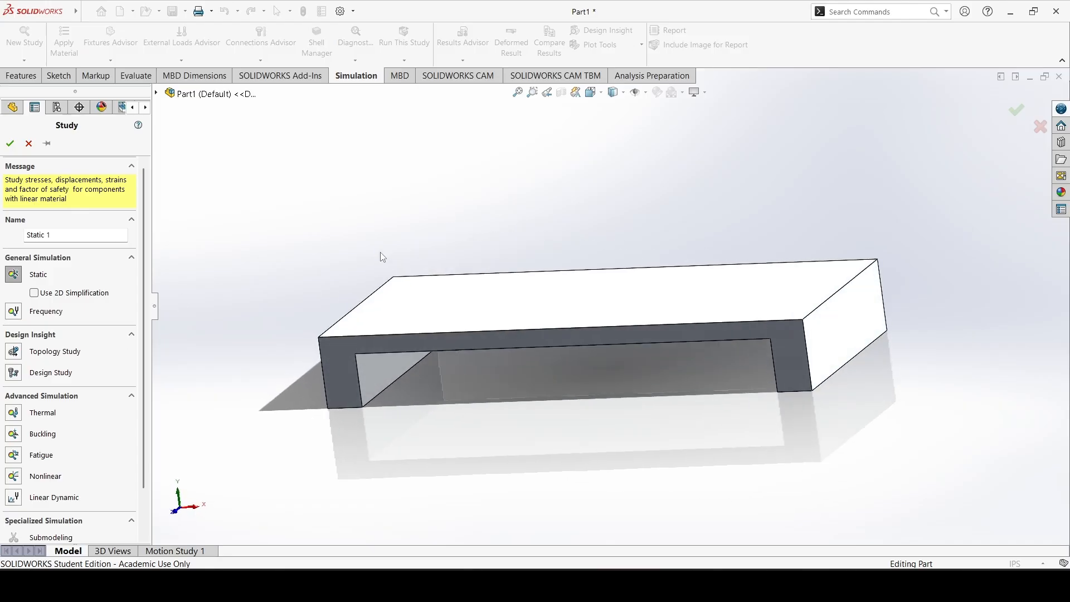
pyautogui.moveTo(404, 390); pyautogui.dragTo(631, 292, button='middle')
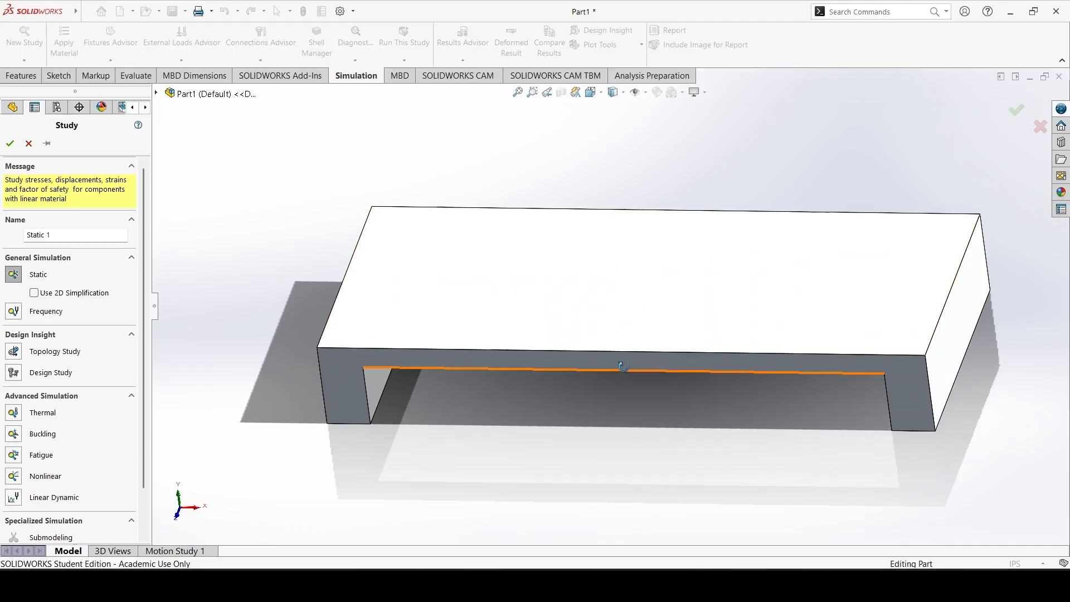
pyautogui.moveTo(623, 367); pyautogui.dragTo(626, 343, button='middle')
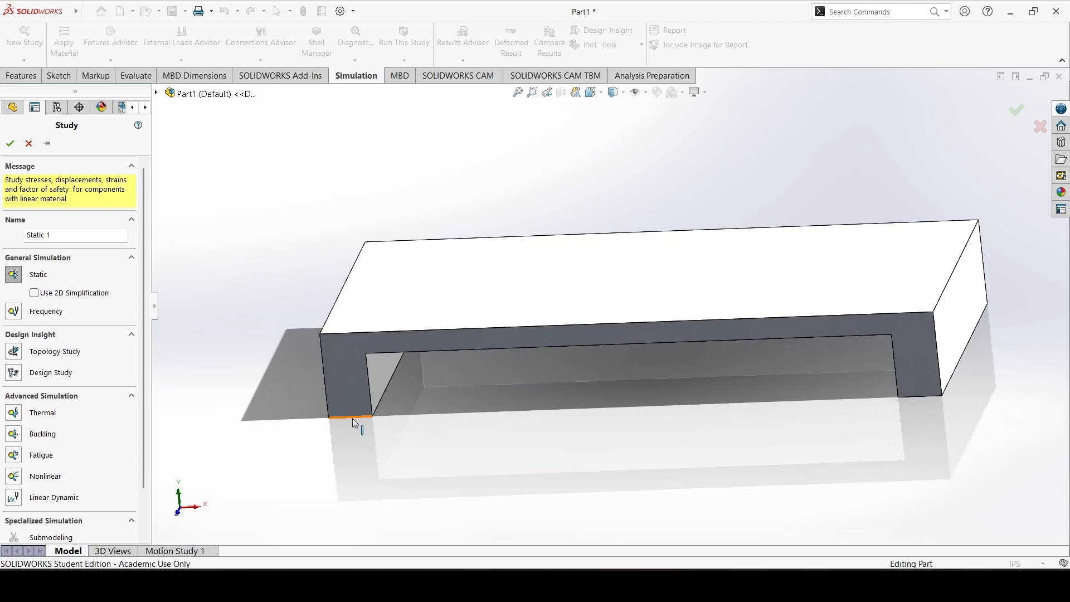
pyautogui.moveTo(352, 418); pyautogui.dragTo(554, 443, button='middle')
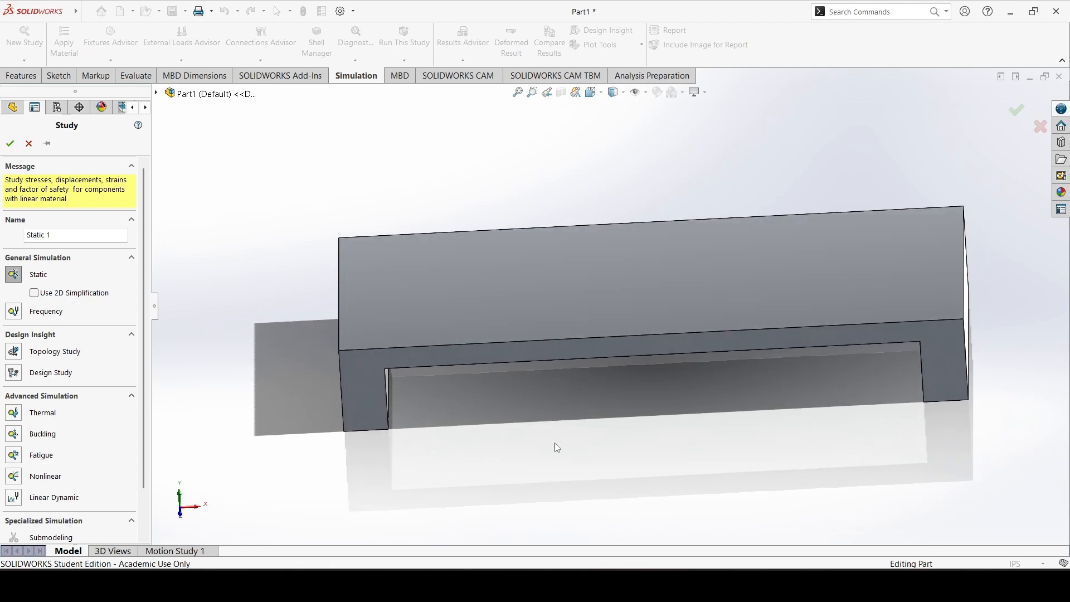
# Highlight the lower front edges of both legs and inspect the span between them from several angles.
pyautogui.click(369, 431)
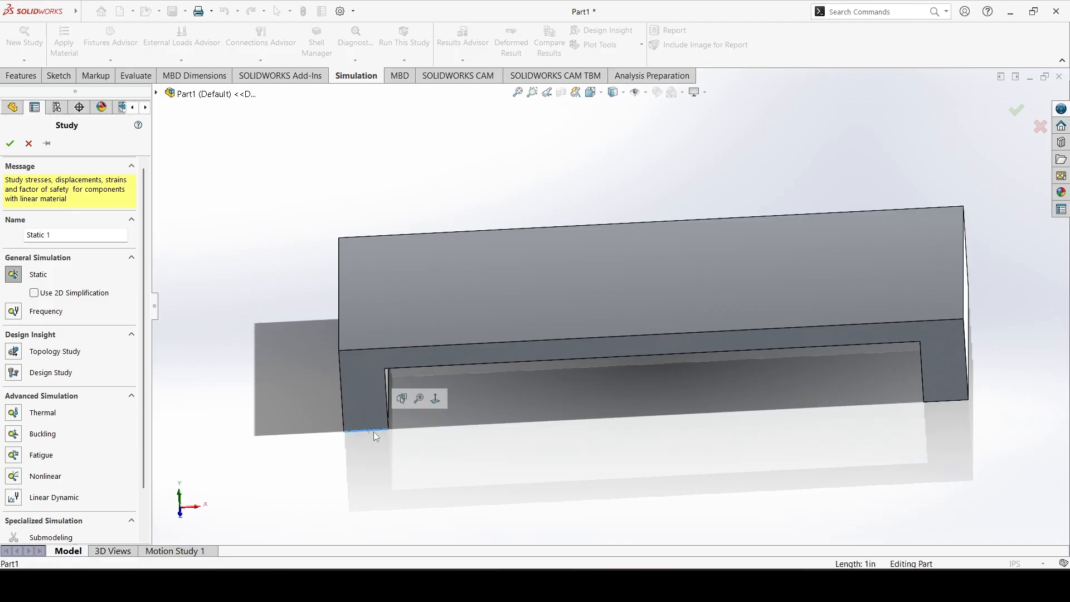
pyautogui.keyDown('ctrl'); pyautogui.click(956, 401); pyautogui.keyUp('ctrl')
pyautogui.moveTo(945, 406); pyautogui.dragTo(945, 386, button='middle')
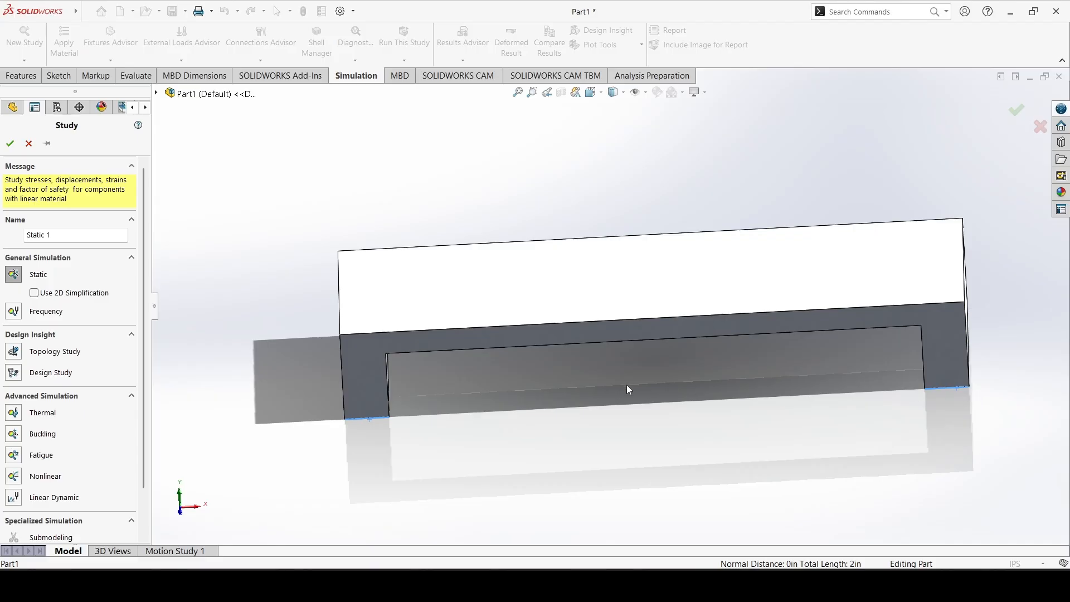
pyautogui.moveTo(384, 421); pyautogui.dragTo(397, 422, button='middle')
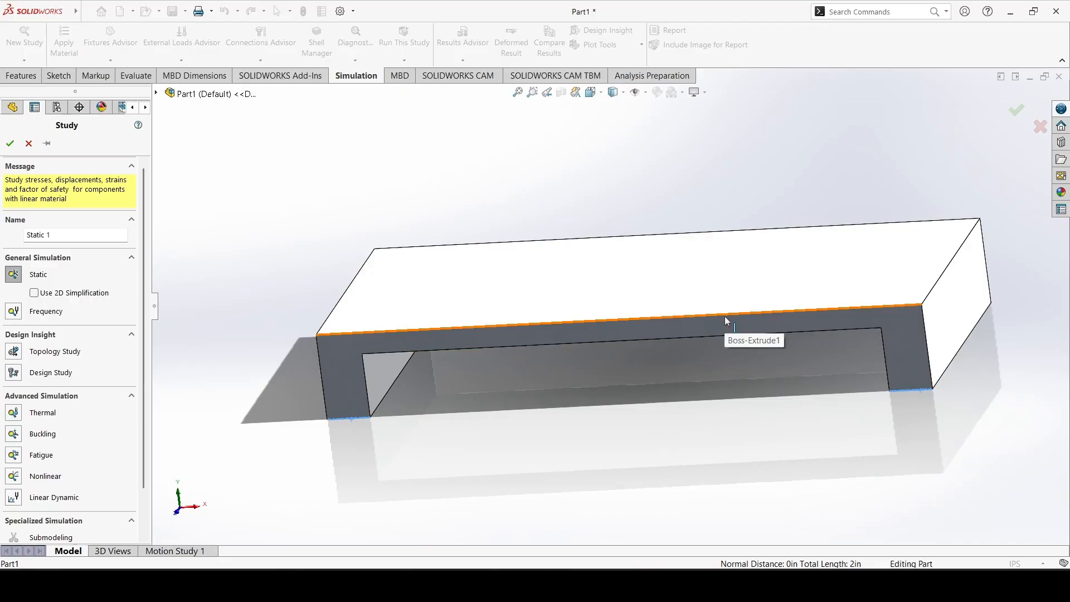
pyautogui.moveTo(582, 343); pyautogui.dragTo(594, 367, button='middle')
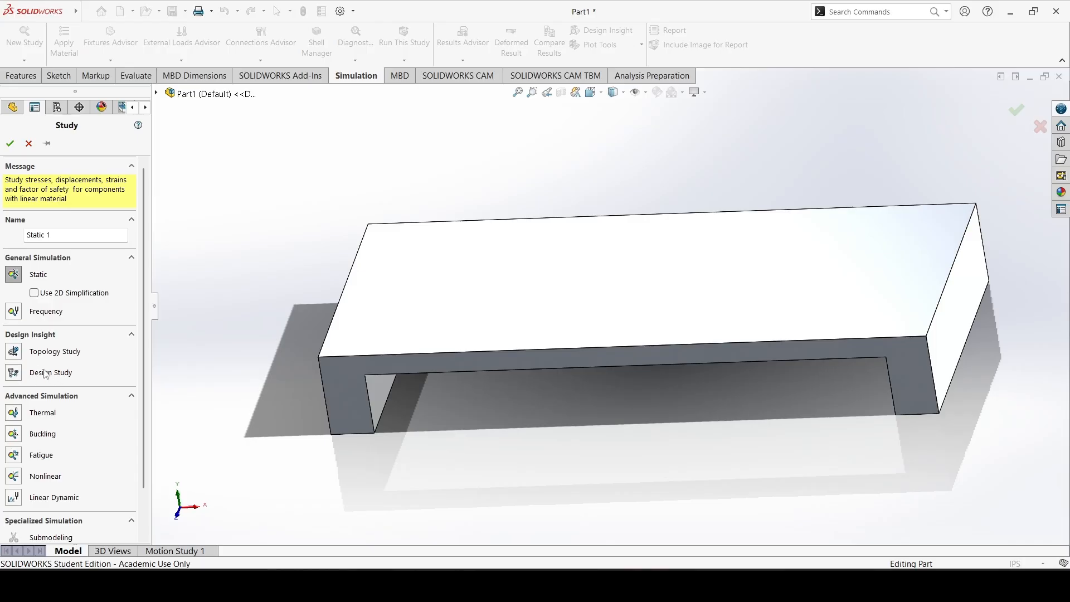
# Review the remaining study types, choose Static and create the study.
pyautogui.scroll(-1, 46, 373)
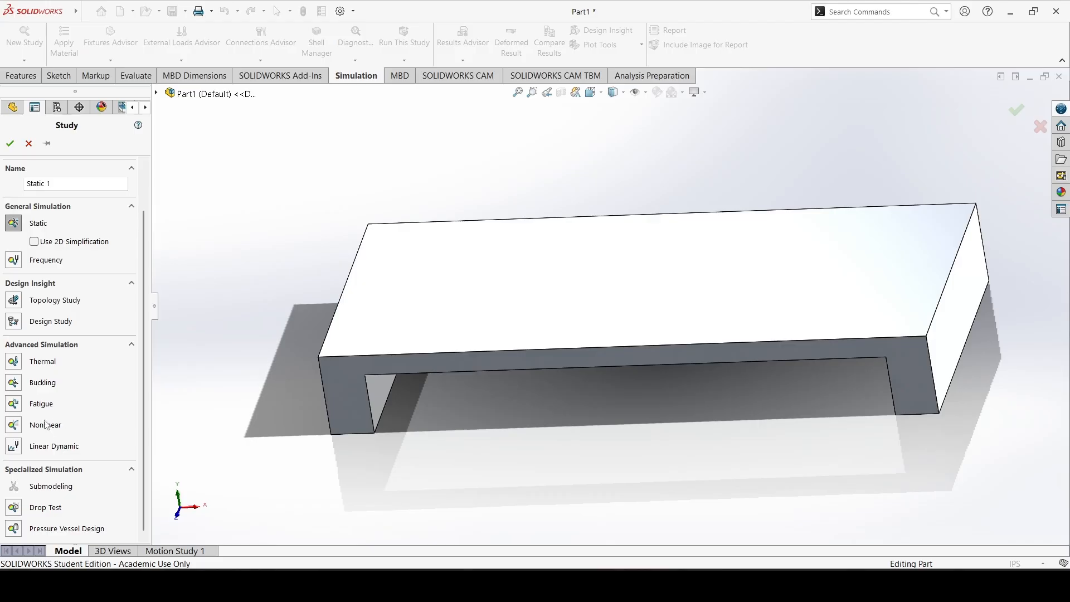
pyautogui.moveTo(468, 334); pyautogui.dragTo(577, 332, button='middle')
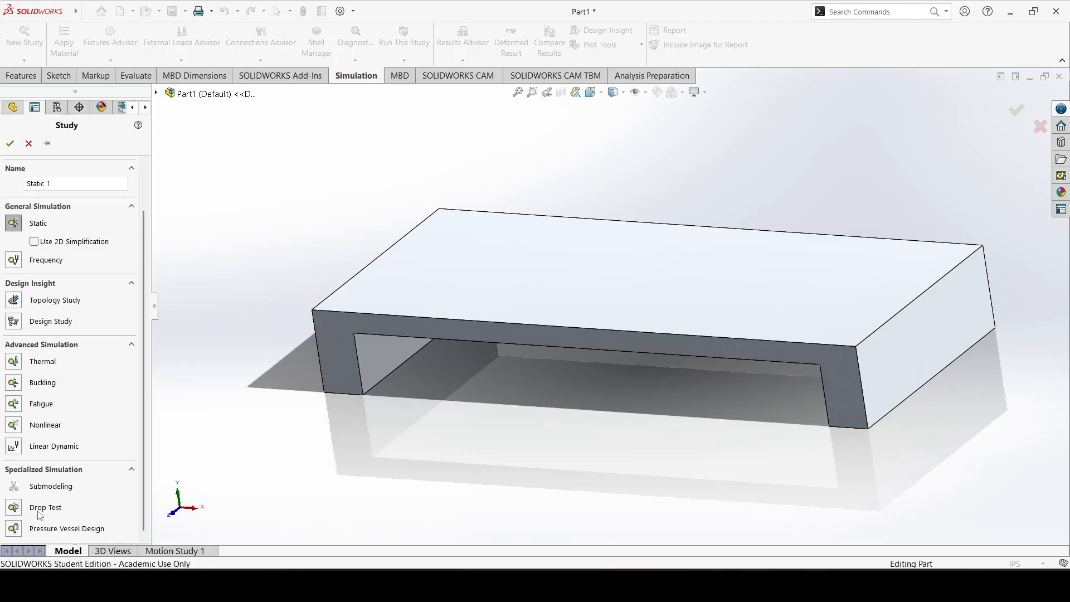
pyautogui.click(15, 225)
pyautogui.click(10, 143)
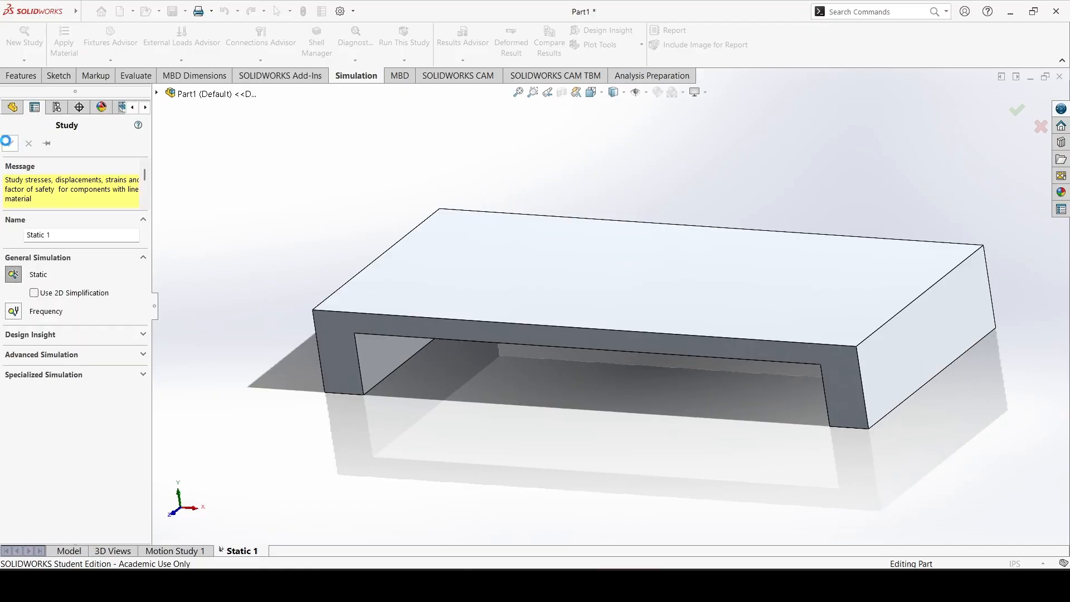
# Open the Fixtures Advisor for the static study and inspect the undersides of the part's two legs.
pyautogui.moveTo(564, 295); pyautogui.dragTo(556, 265, button='middle')
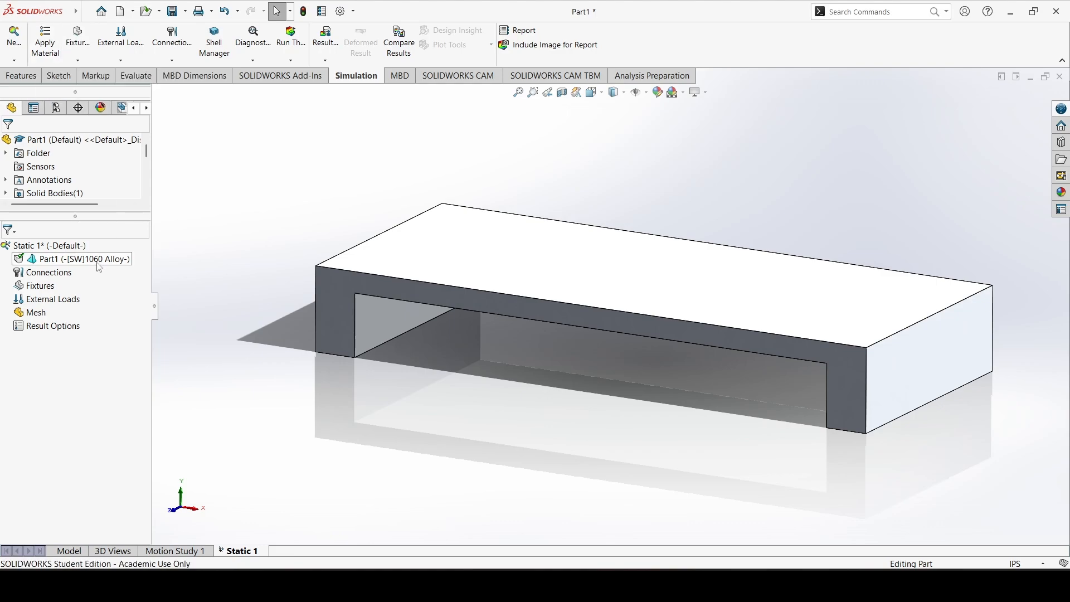
pyautogui.moveTo(386, 288); pyautogui.dragTo(508, 299, button='middle')
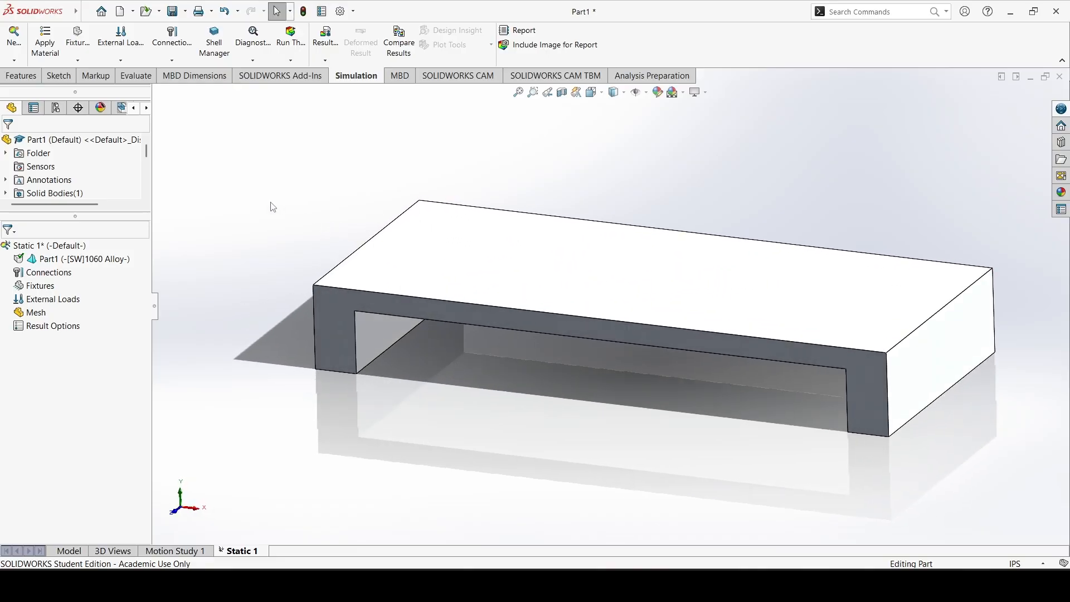
pyautogui.click(78, 60)
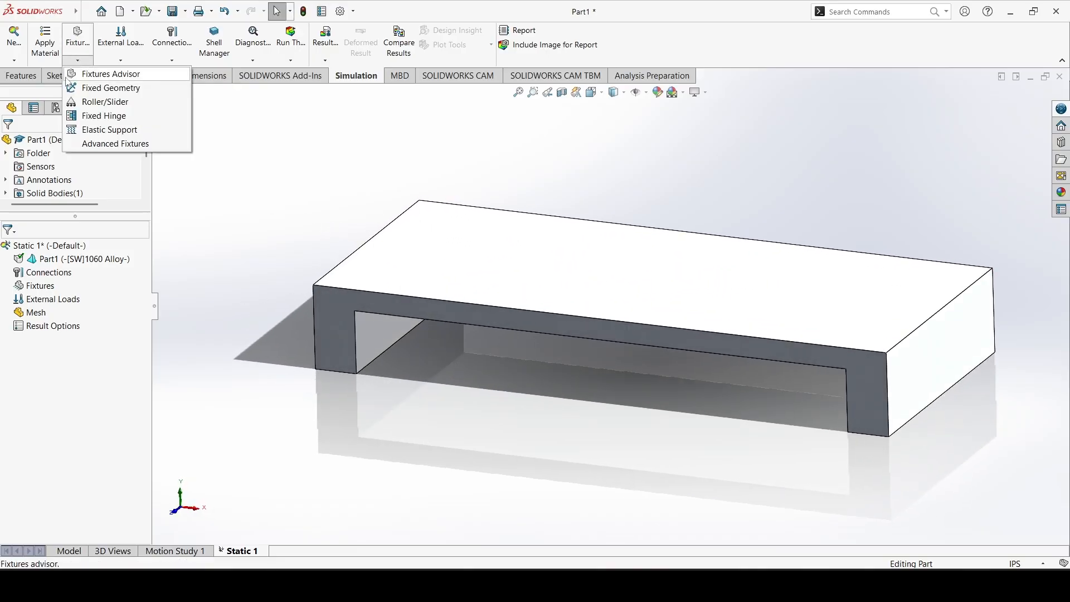
pyautogui.click(100, 77)
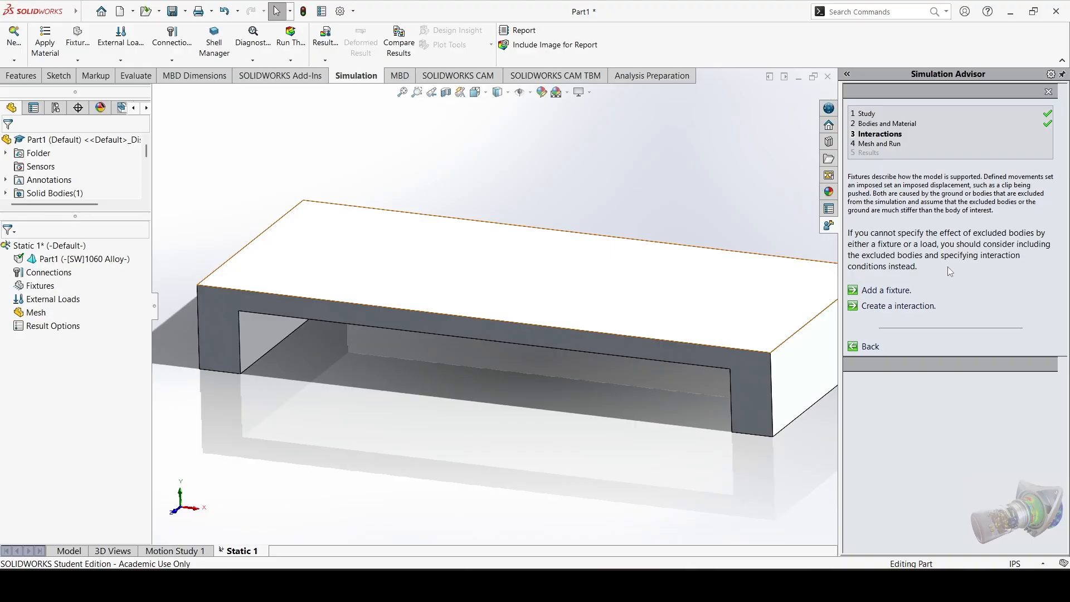
pyautogui.moveTo(542, 345); pyautogui.dragTo(536, 268, button='middle')
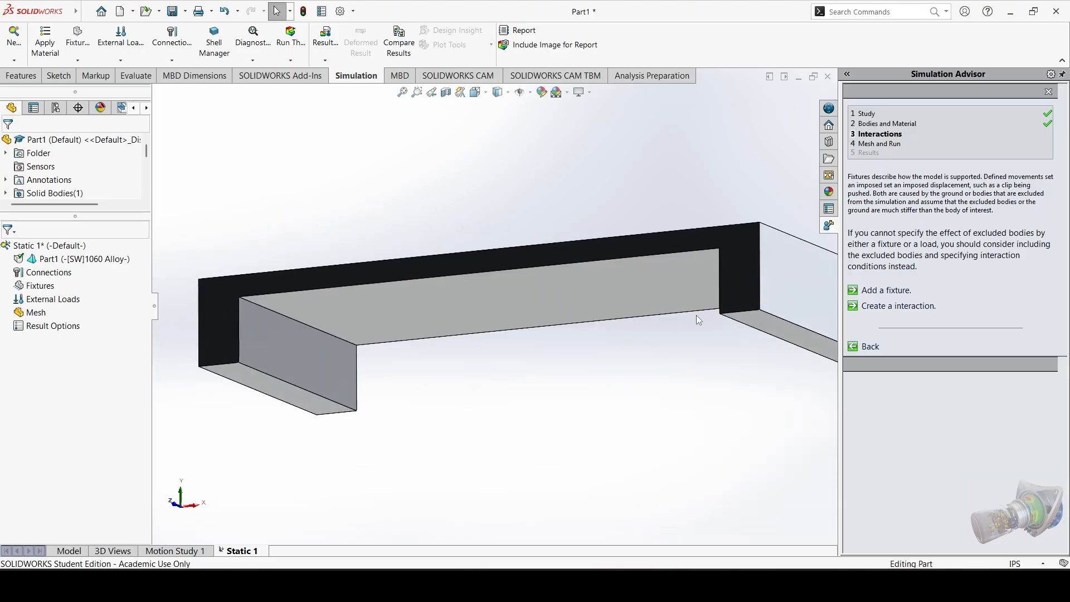
pyautogui.moveTo(674, 237); pyautogui.dragTo(640, 323, button='middle')
pyautogui.press('Escape')
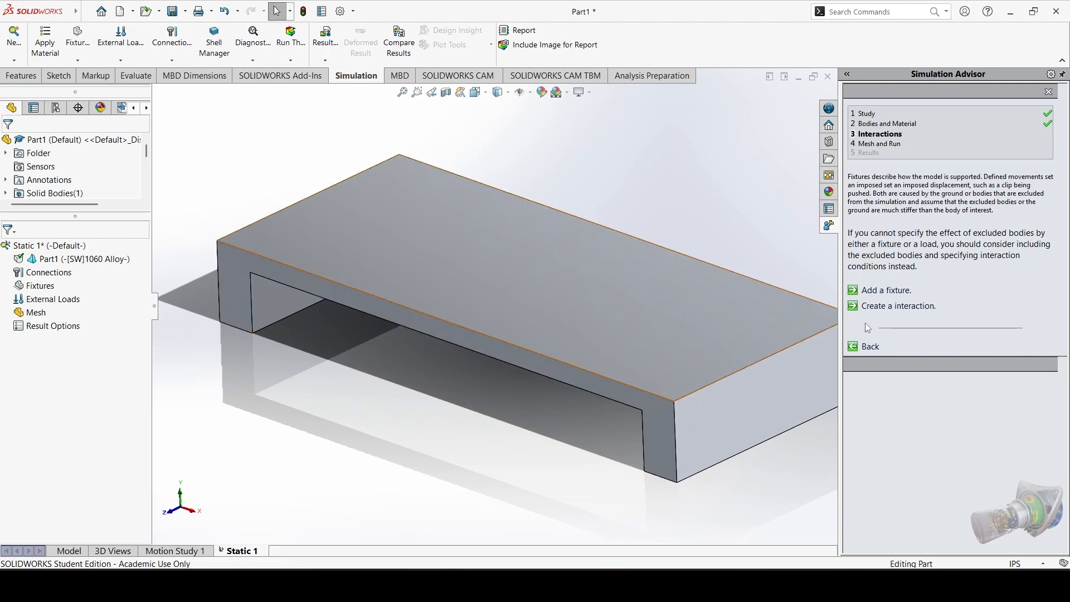
# Apply a Fixed Geometry fixture to the bottom faces of both legs.
pyautogui.click(121, 60)
pyautogui.click(83, 63)
pyautogui.click(81, 62)
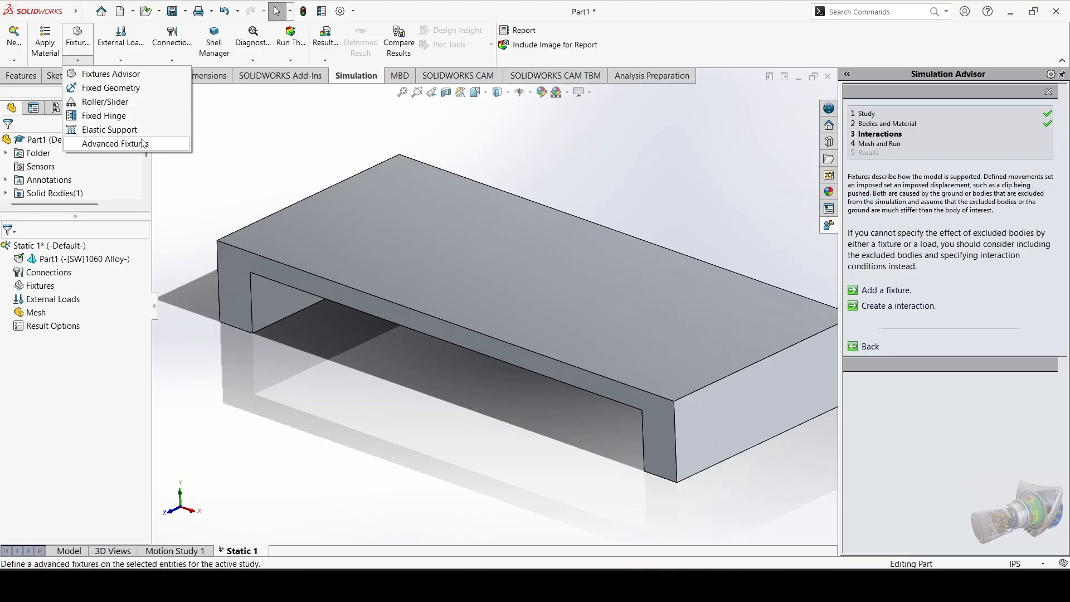
pyautogui.click(105, 91)
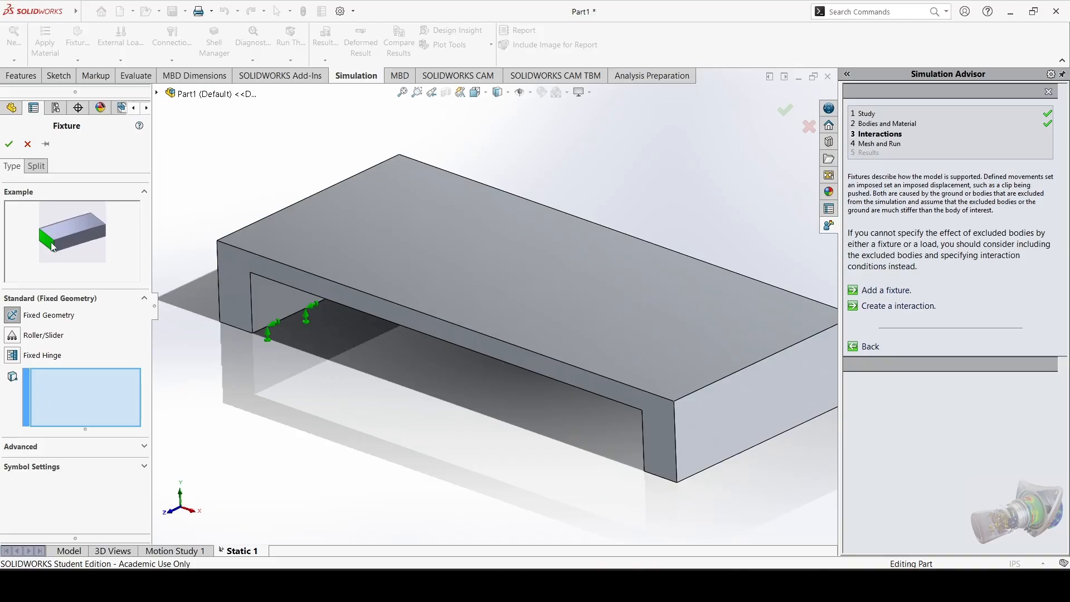
pyautogui.moveTo(413, 254); pyautogui.dragTo(223, 353, button='middle')
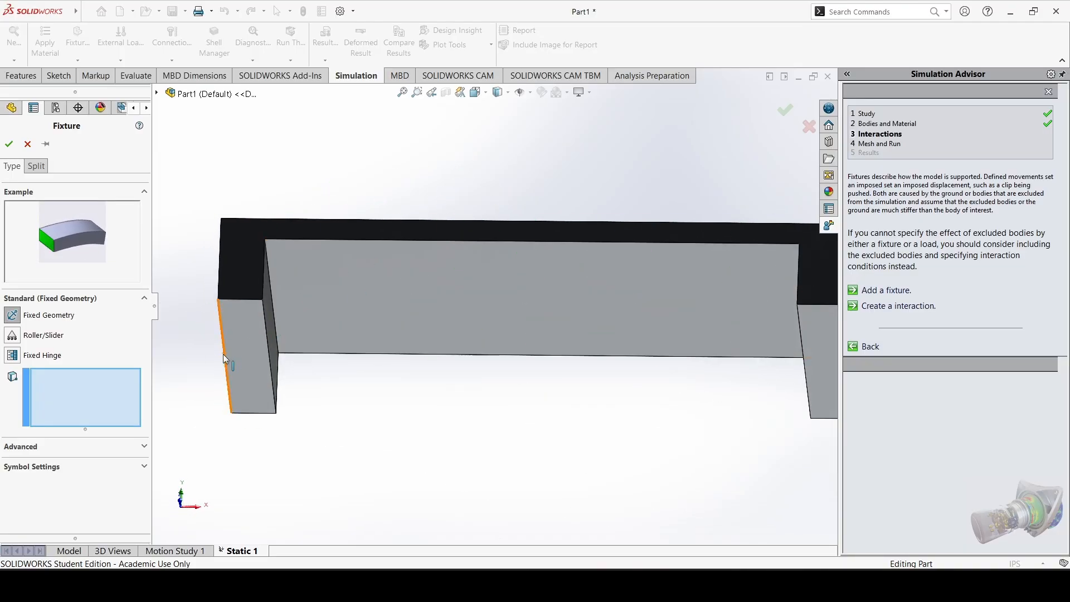
pyautogui.click(237, 337)
pyautogui.scroll(3, 501, 361)
pyautogui.scroll(-1, 678, 338)
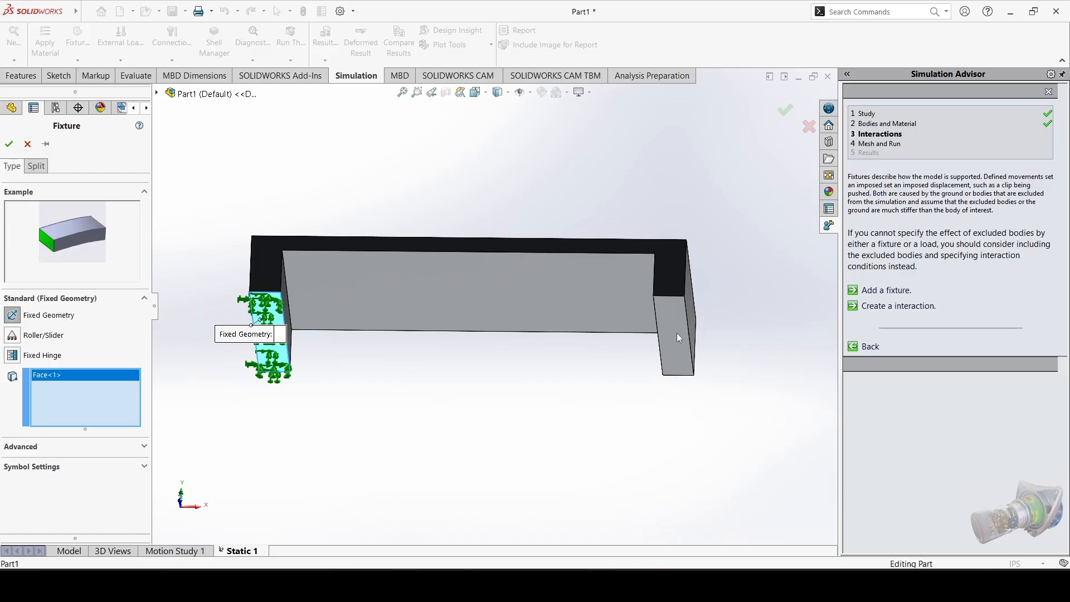
pyautogui.click(679, 337)
pyautogui.moveTo(646, 273); pyautogui.dragTo(660, 386, button='middle')
pyautogui.scroll(-1, 652, 386)
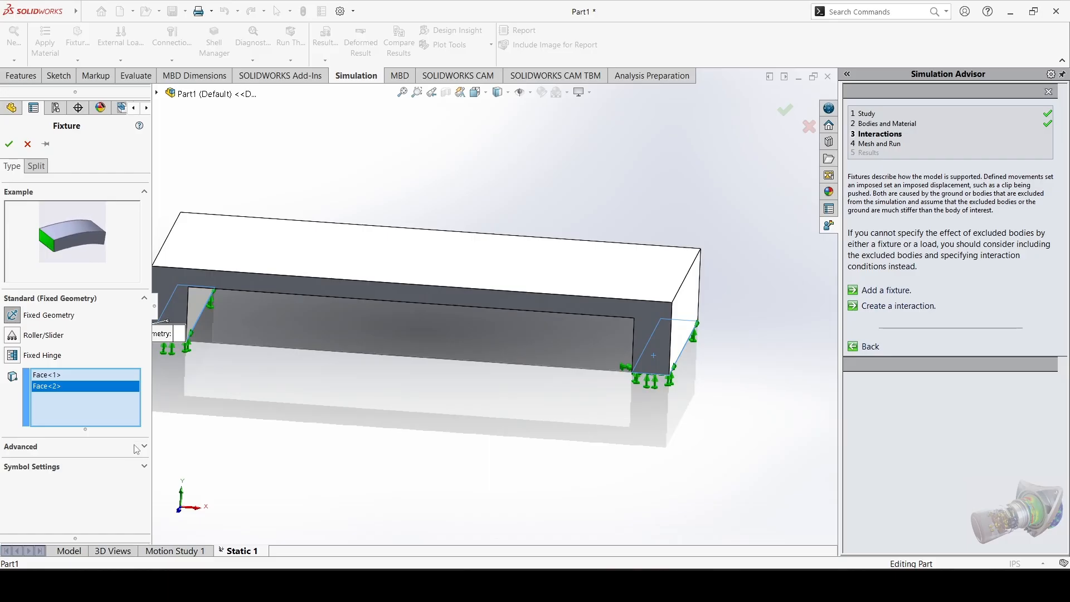
pyautogui.moveTo(290, 368); pyautogui.dragTo(415, 363, button='middle')
pyautogui.click(9, 144)
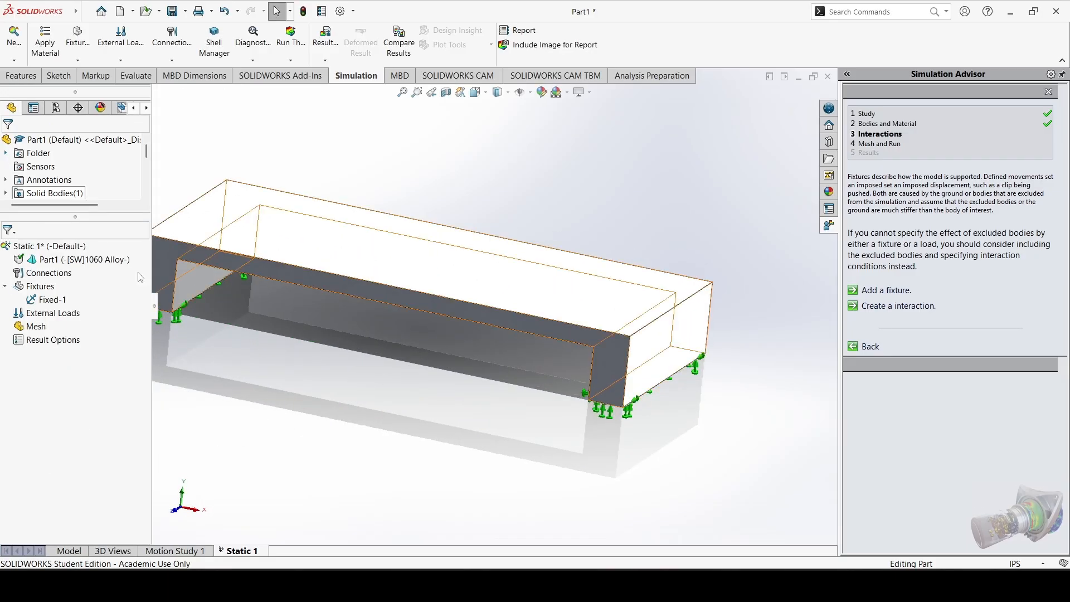
pyautogui.moveTo(329, 327); pyautogui.dragTo(293, 335, button='middle')
pyautogui.scroll(3, 293, 335)
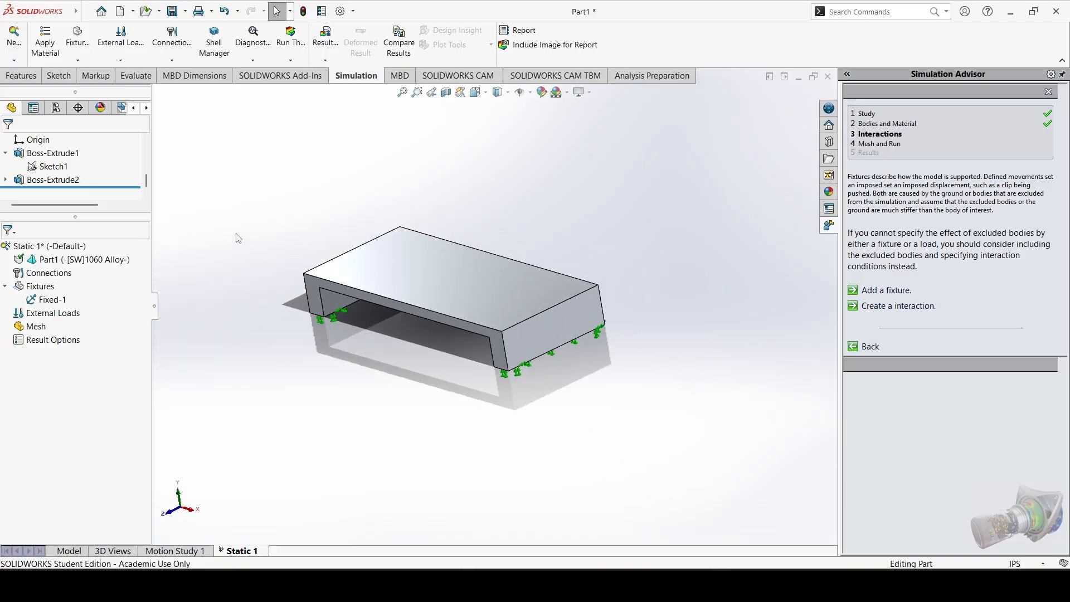
pyautogui.moveTo(238, 238); pyautogui.dragTo(473, 267, button='middle')
pyautogui.click(576, 317)
pyautogui.moveTo(562, 330); pyautogui.dragTo(301, 423)
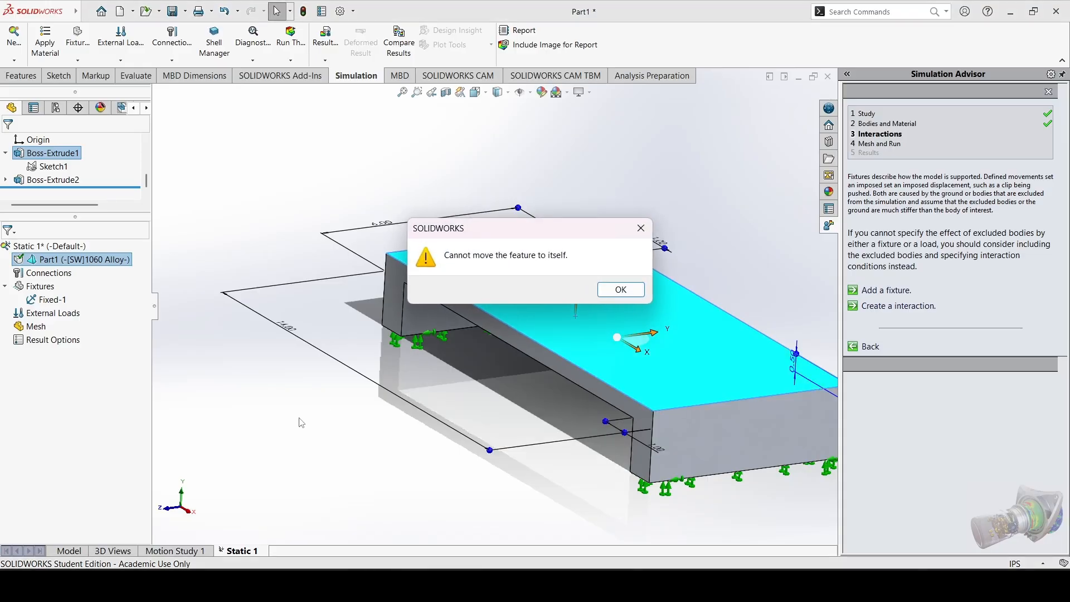
pyautogui.click(623, 291)
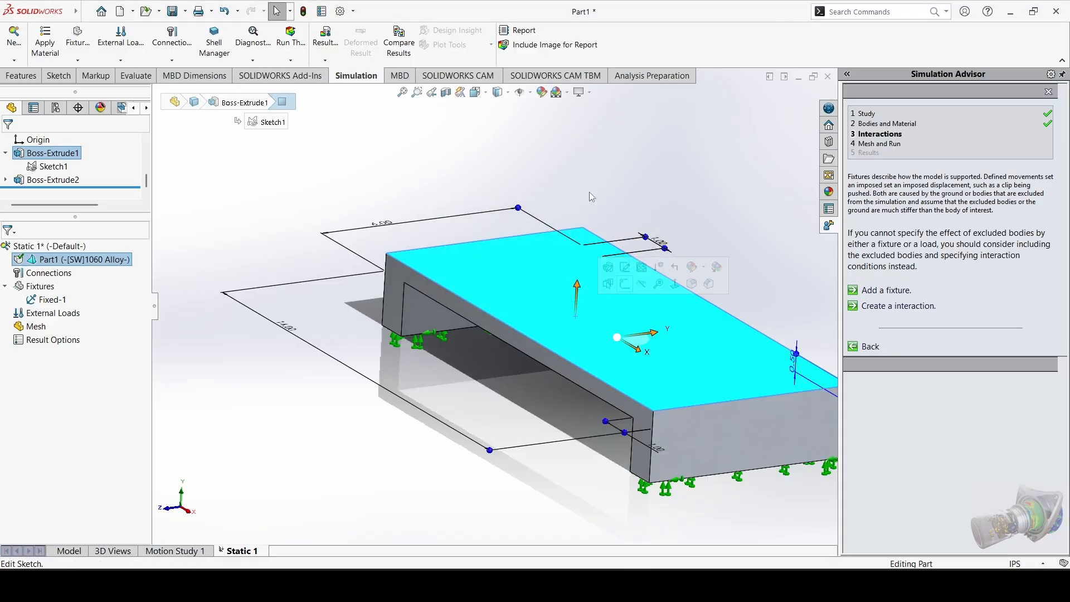
pyautogui.click(359, 322)
pyautogui.moveTo(360, 322); pyautogui.dragTo(610, 397, button='middle')
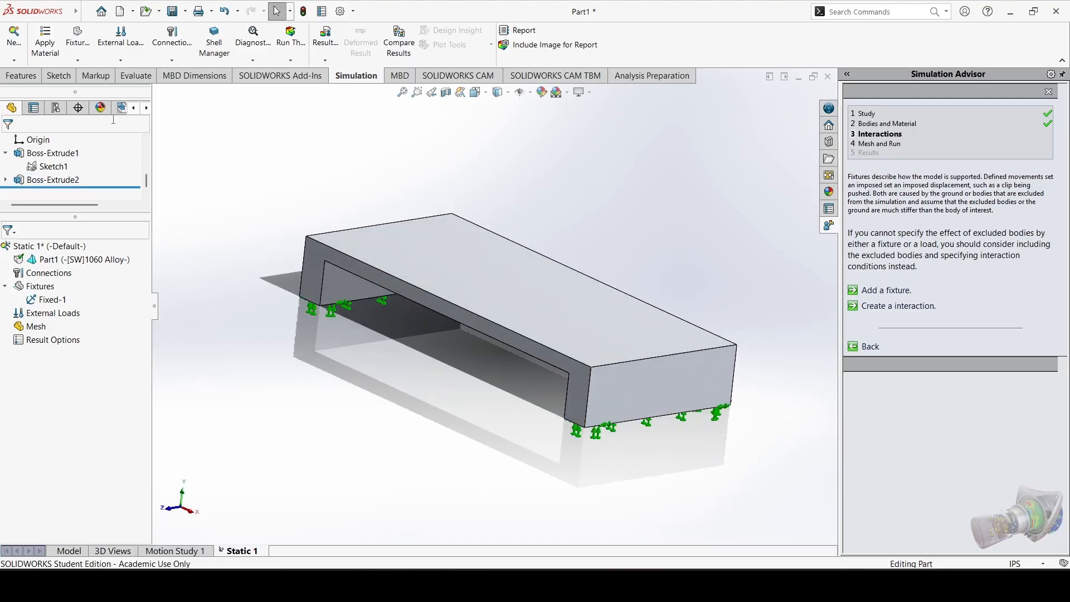
# Open the External Loads Advisor for the static study and inspect the bridge's top face and span from several angles.
pyautogui.click(121, 60)
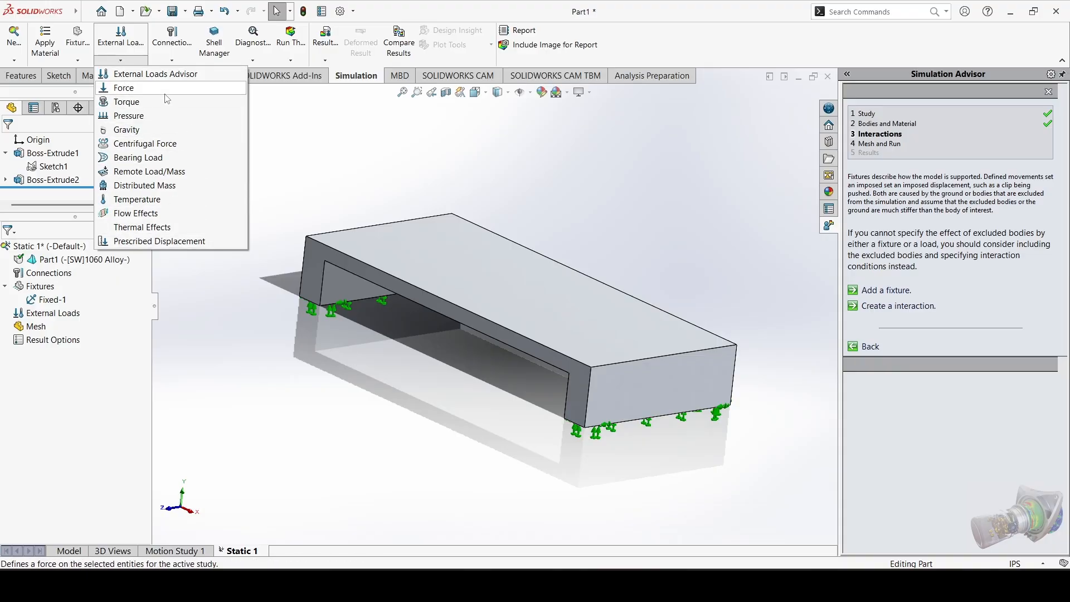
pyautogui.click(140, 74)
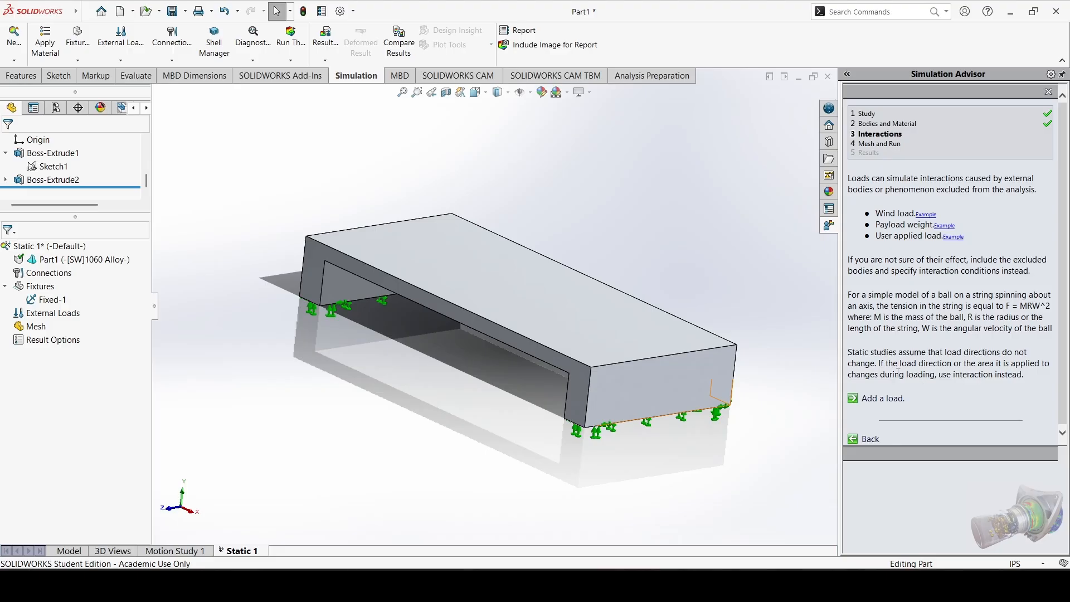
pyautogui.moveTo(501, 300)
pyautogui.mouseDown(button='middle')
pyautogui.moveTo(523, 289)
pyautogui.moveTo(523, 304)
pyautogui.mouseUp(button='middle')
pyautogui.click(523, 304)
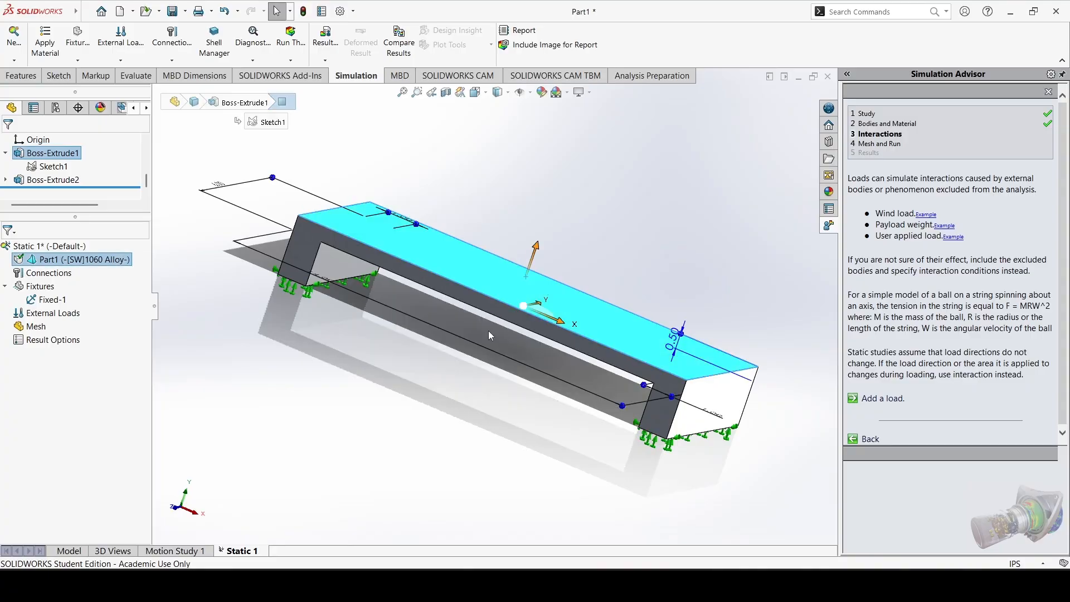
pyautogui.click(643, 245)
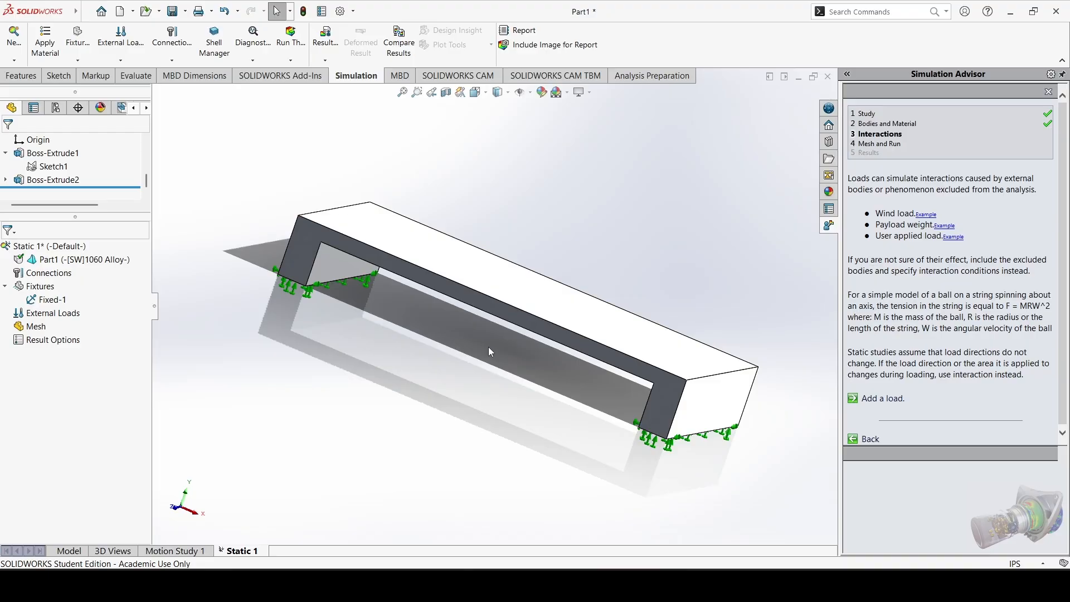
pyautogui.moveTo(491, 346); pyautogui.dragTo(536, 299, button='middle')
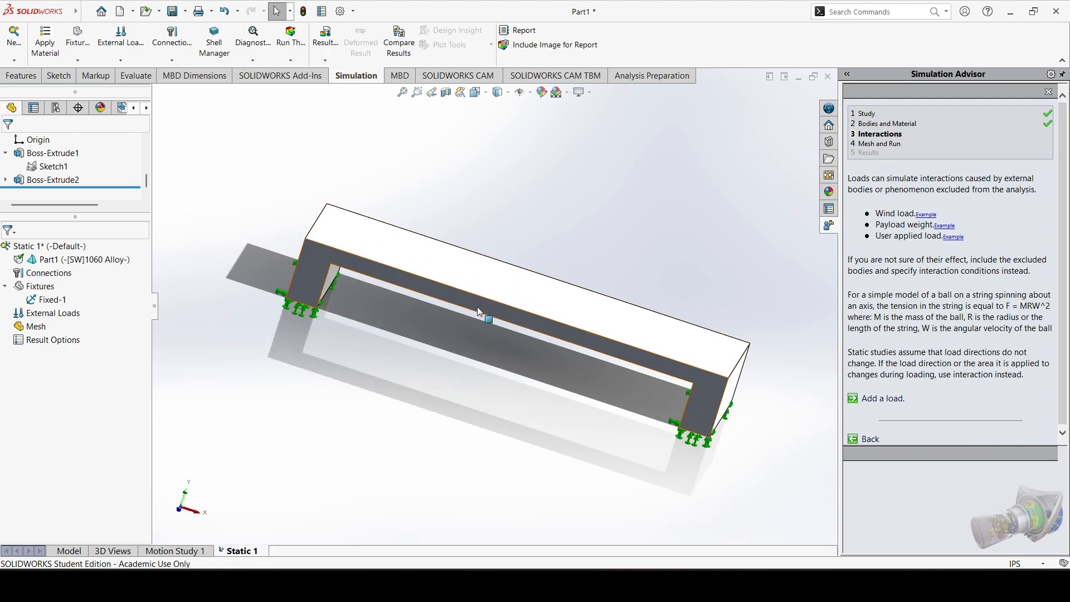
pyautogui.moveTo(472, 299); pyautogui.dragTo(393, 307, button='middle')
pyautogui.moveTo(544, 267); pyautogui.dragTo(487, 315, button='middle')
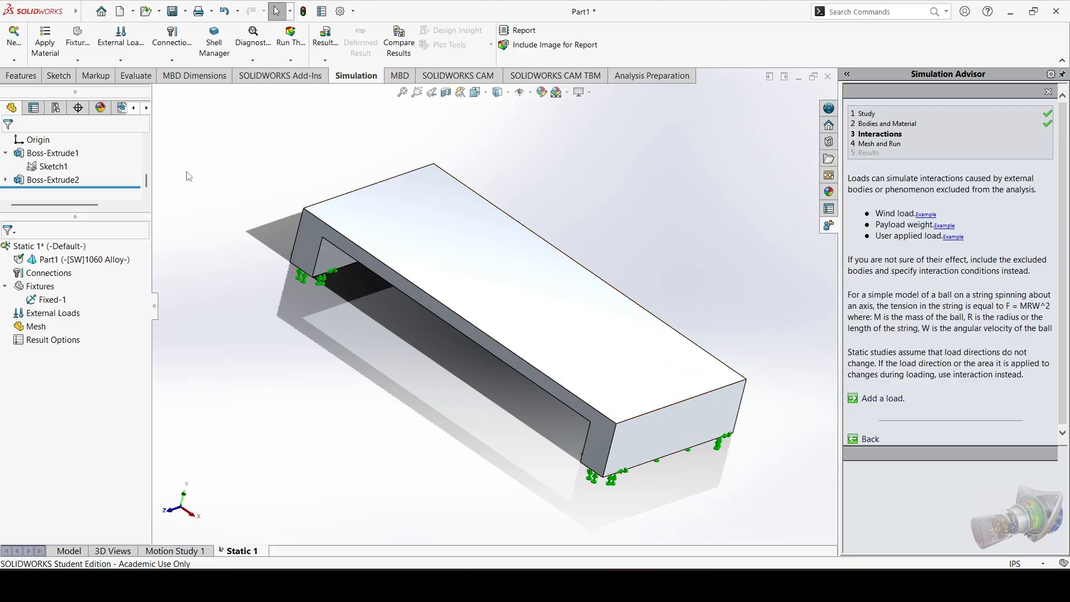
# Start a Force load on the study with the units kept at SI.
pyautogui.click(120, 59)
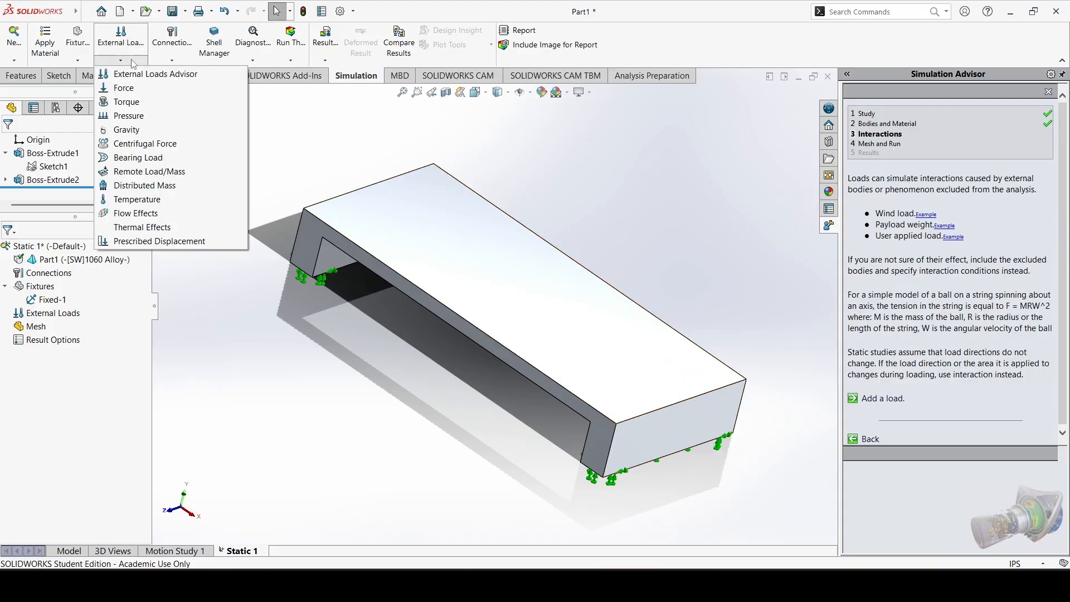
pyautogui.click(141, 92)
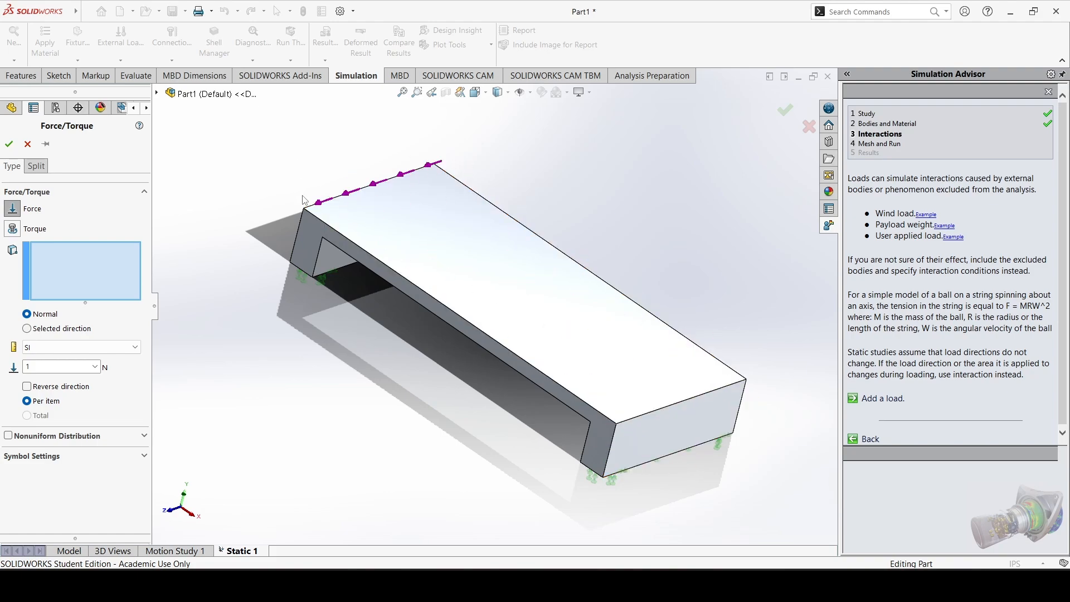
pyautogui.click(86, 347)
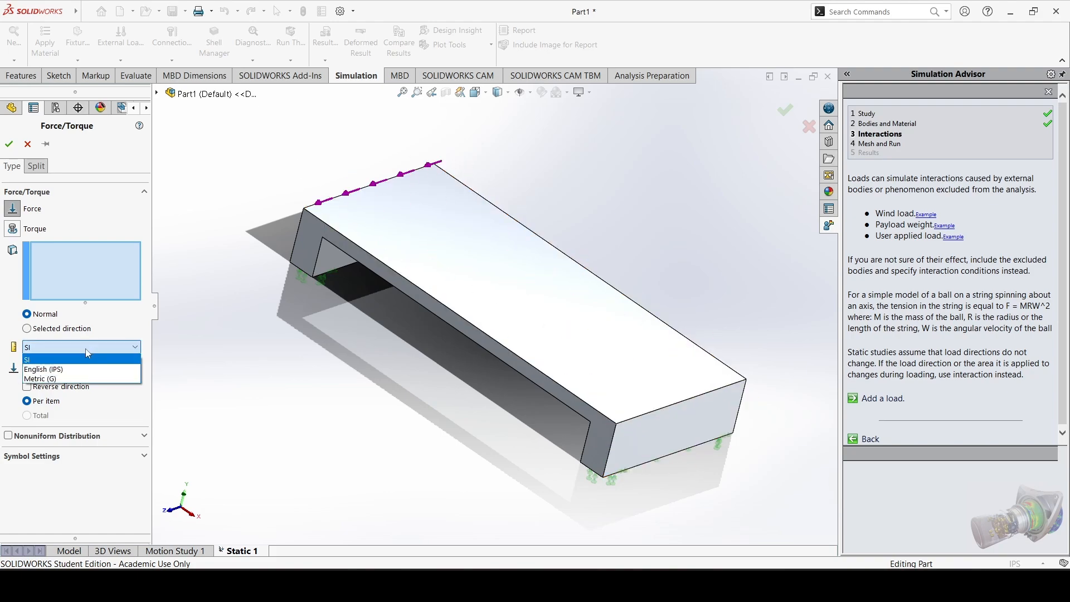
pyautogui.click(86, 357)
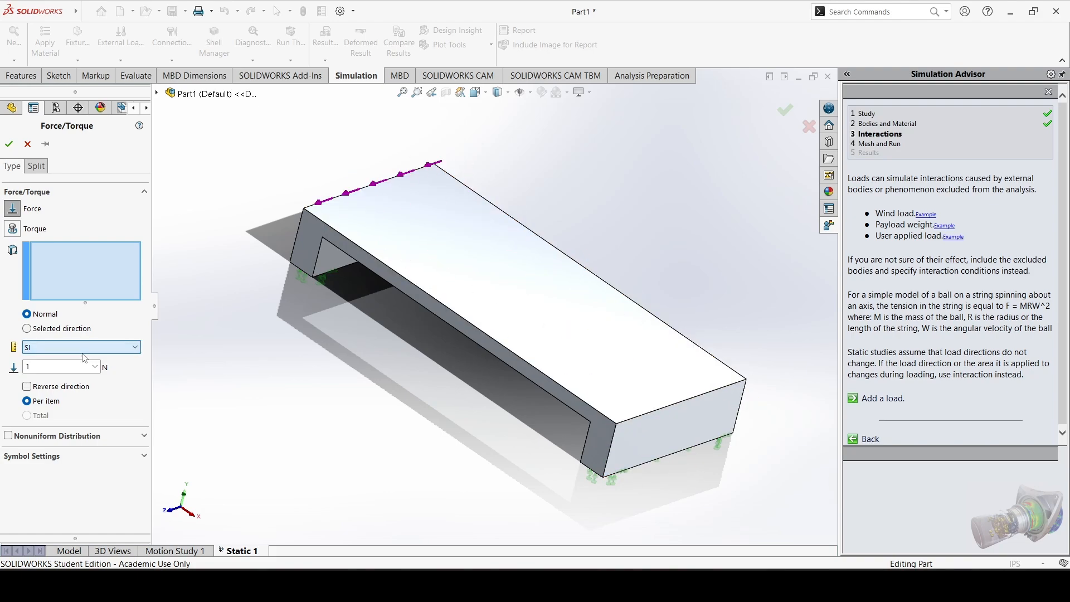
# Start a split sketch for the force load on the part's top face.
pyautogui.click(35, 165)
pyautogui.click(81, 224)
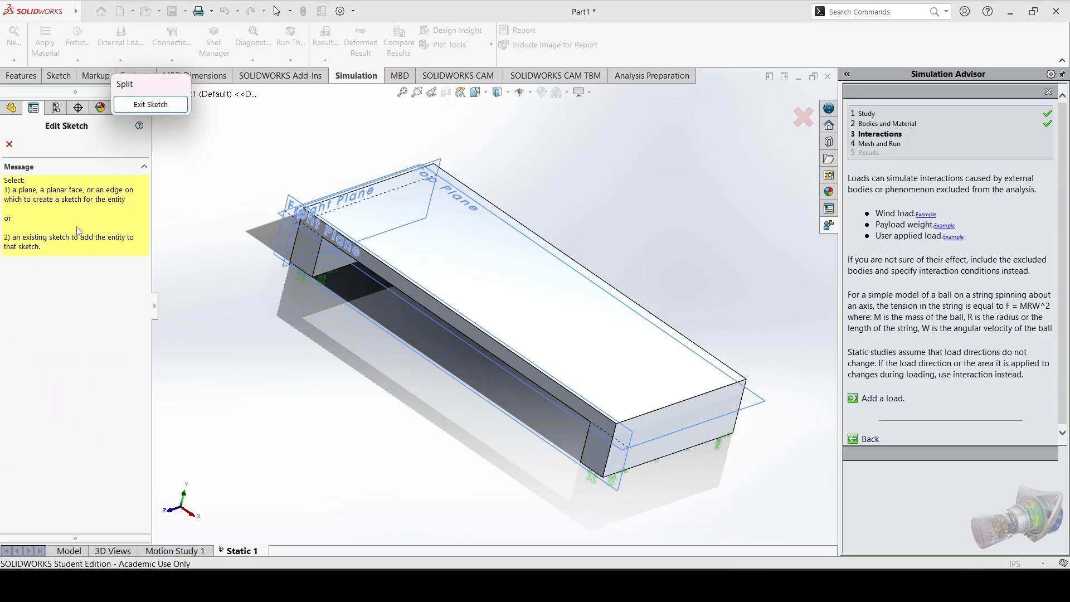
pyautogui.moveTo(537, 318); pyautogui.dragTo(531, 263, button='middle')
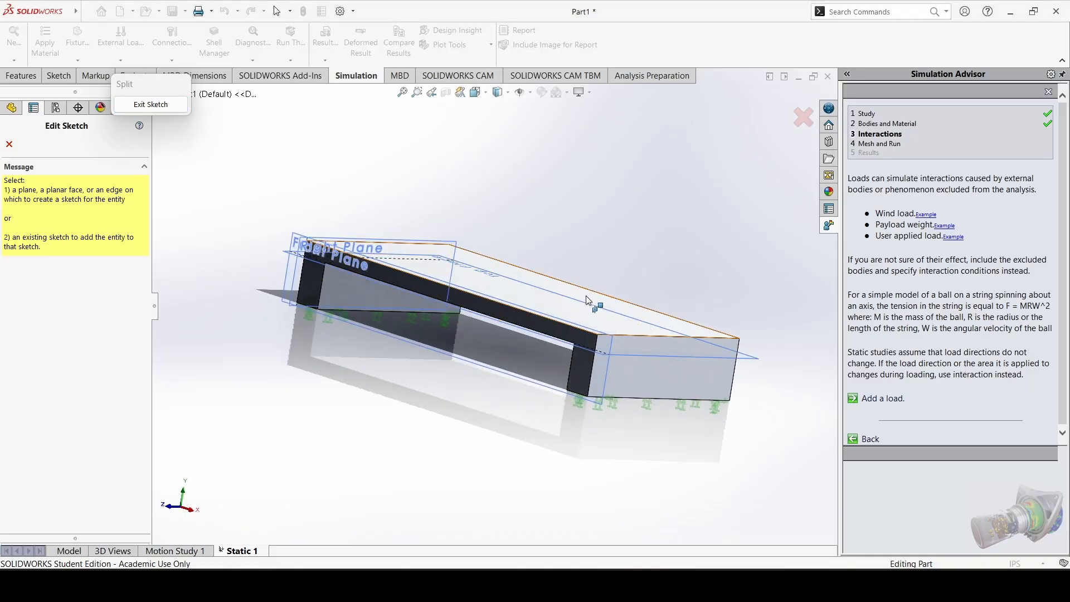
pyautogui.scroll(-4, 663, 326)
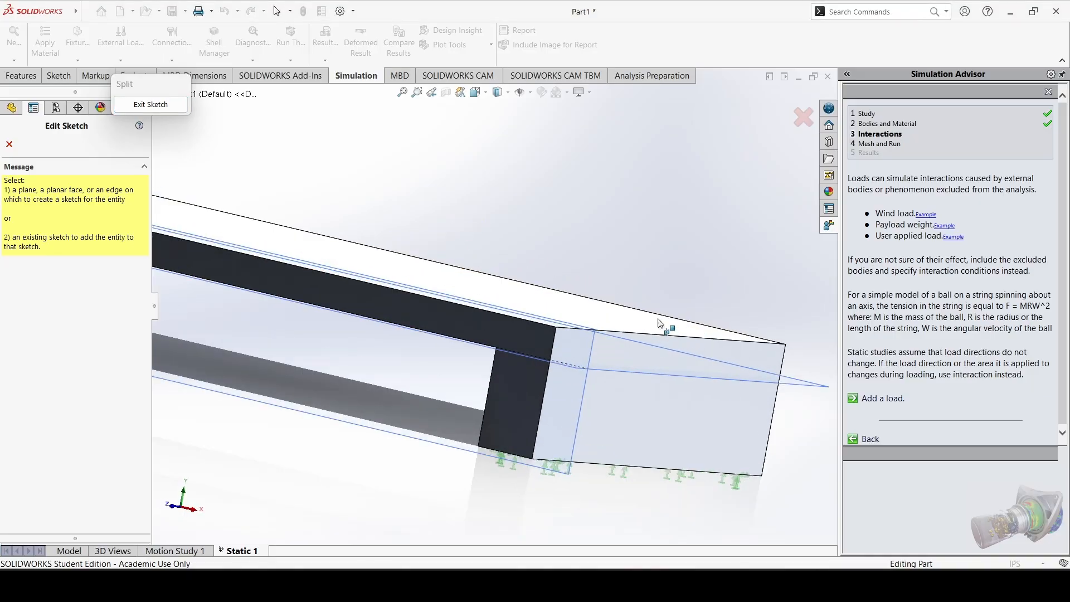
pyautogui.click(627, 320)
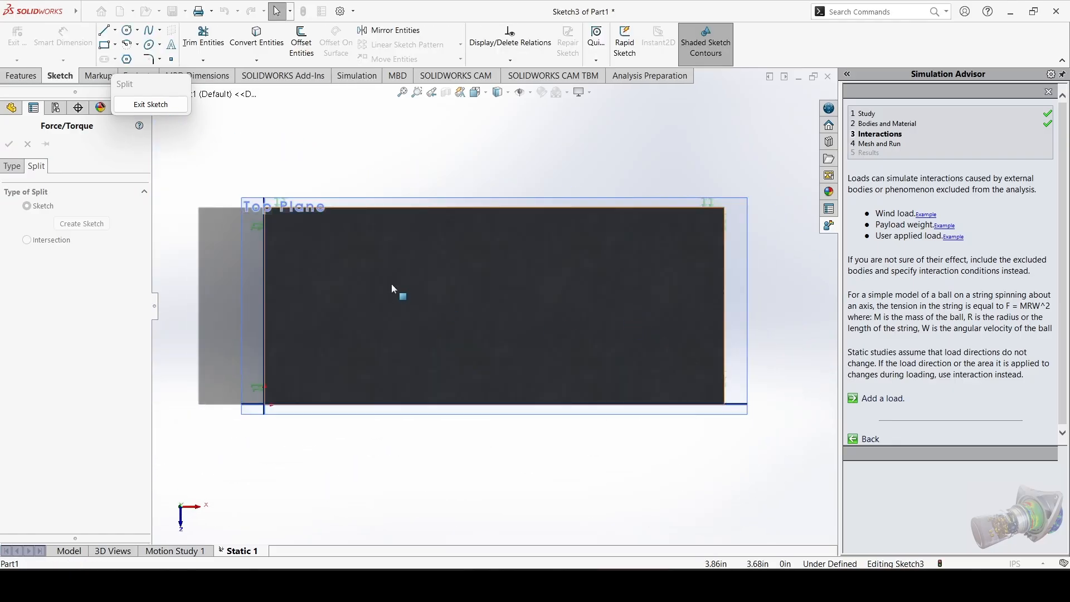
# Sketch a corner rectangle about 10.47 by 3.58 in within the top face and split the face with it.
pyautogui.click(104, 45)
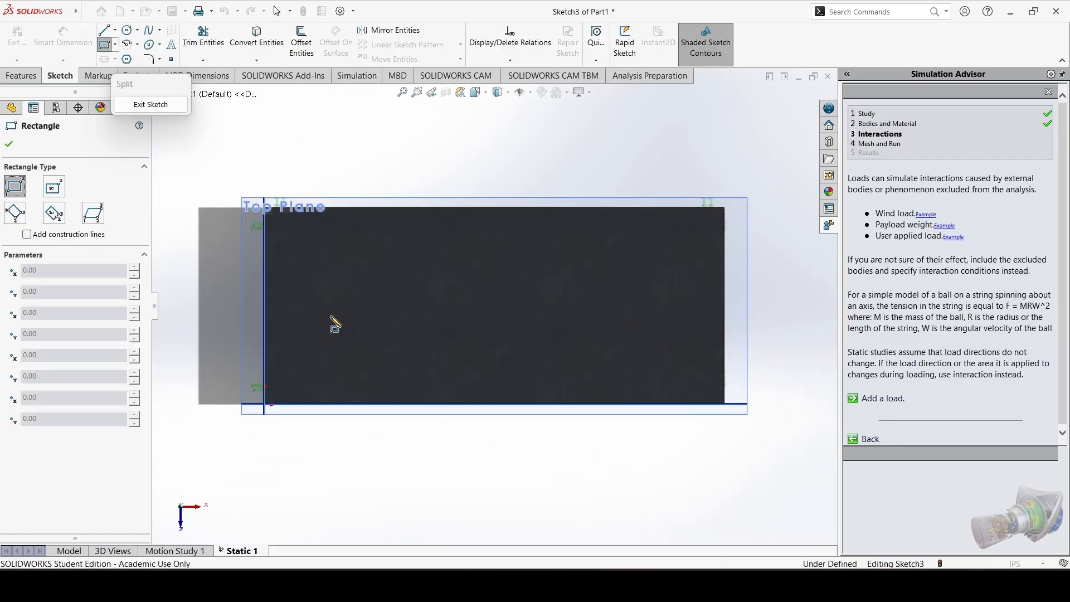
pyautogui.click(315, 248)
pyautogui.click(659, 366)
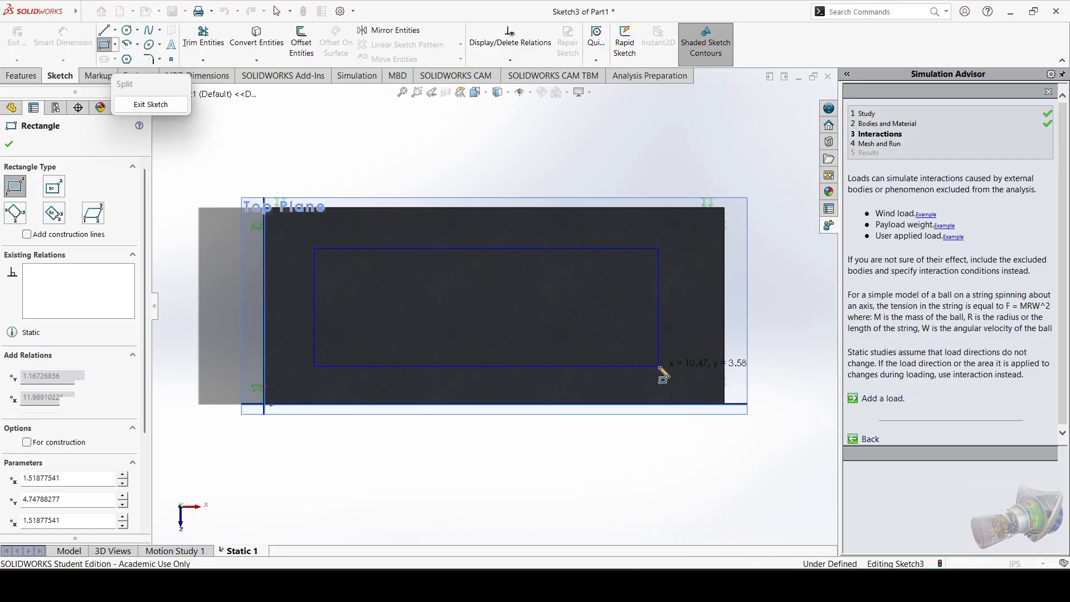
pyautogui.click(11, 147)
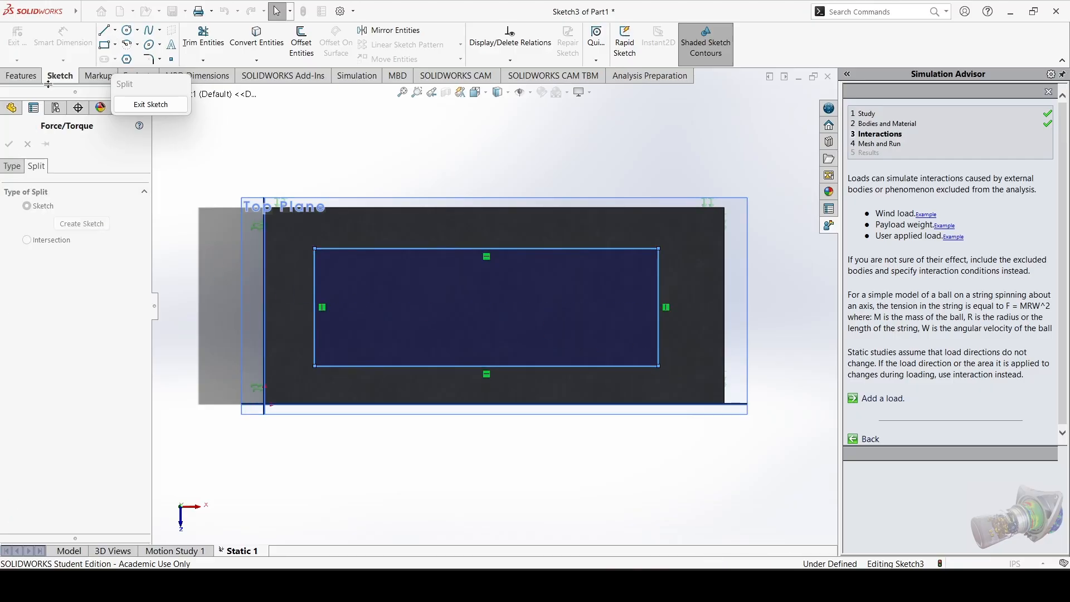
pyautogui.click(148, 104)
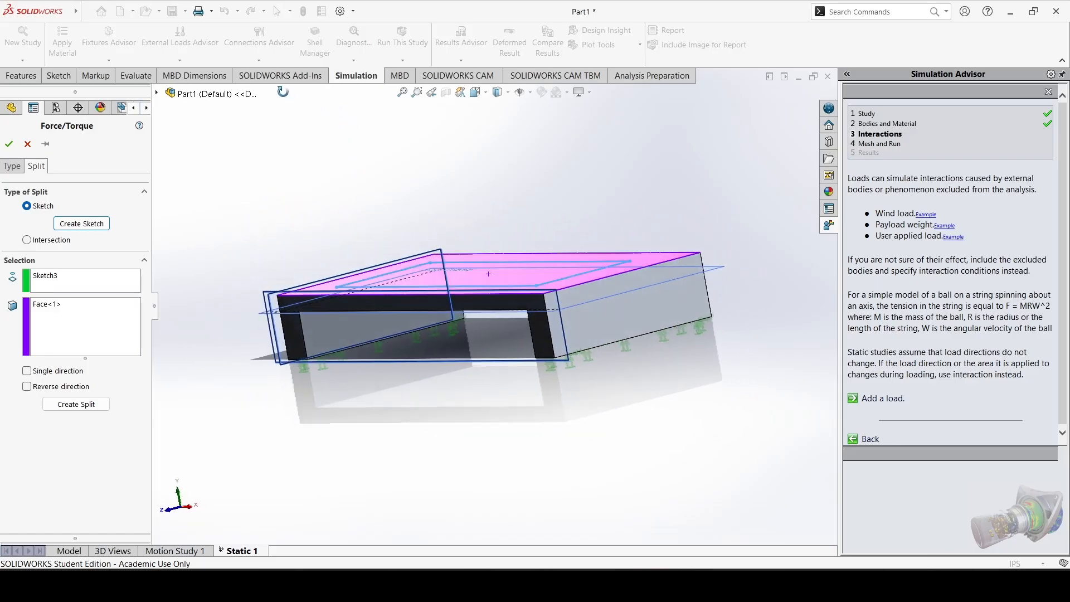
pyautogui.click(71, 406)
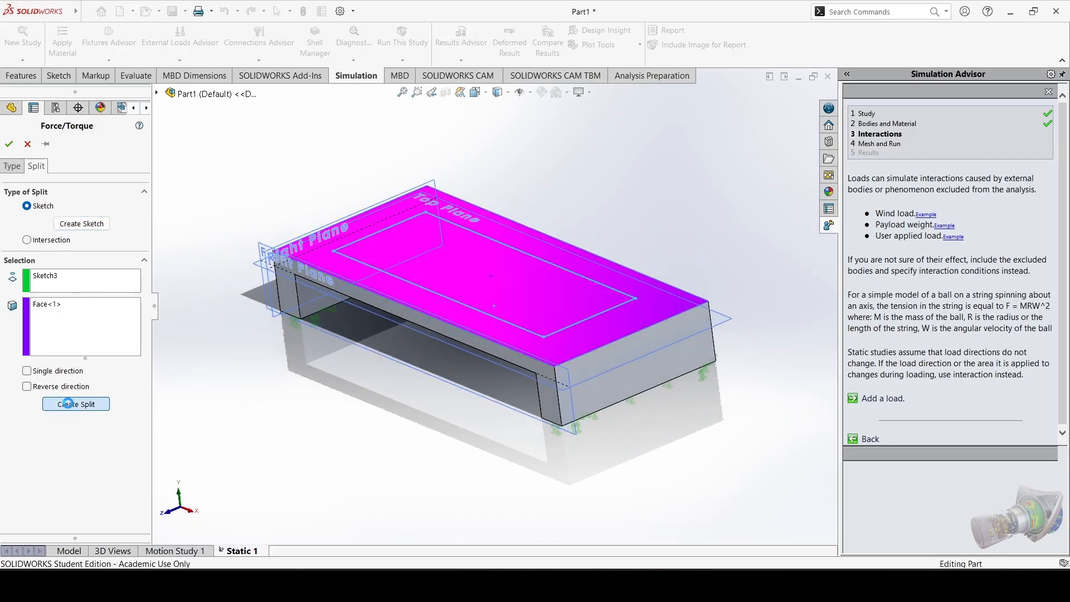
# Assign the inner rectangular region of the top face as the target of the normal force.
pyautogui.click(14, 167)
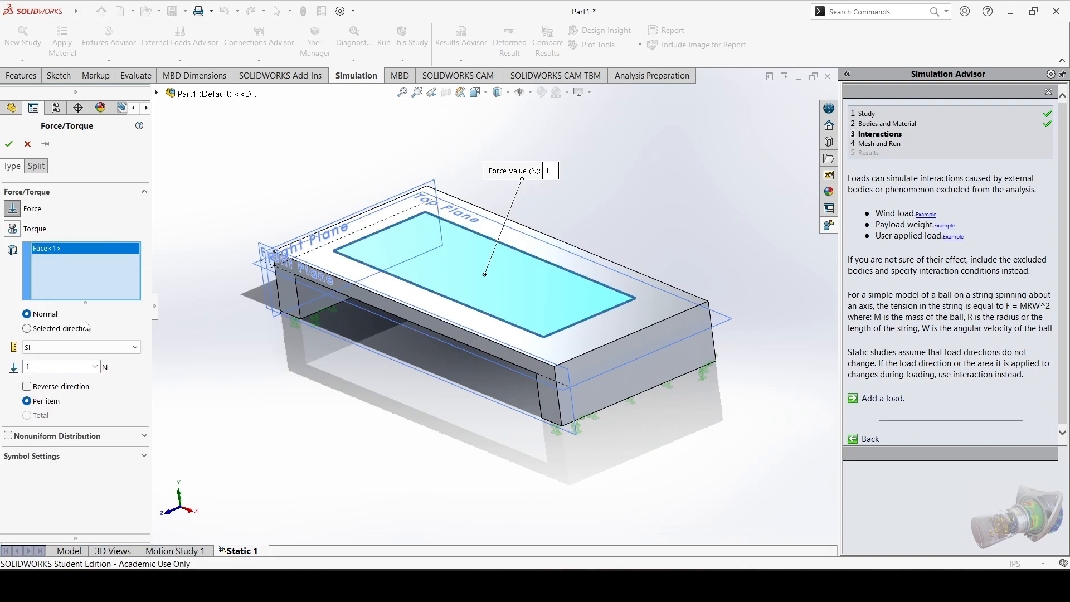
pyautogui.click(71, 348)
pyautogui.click(55, 252)
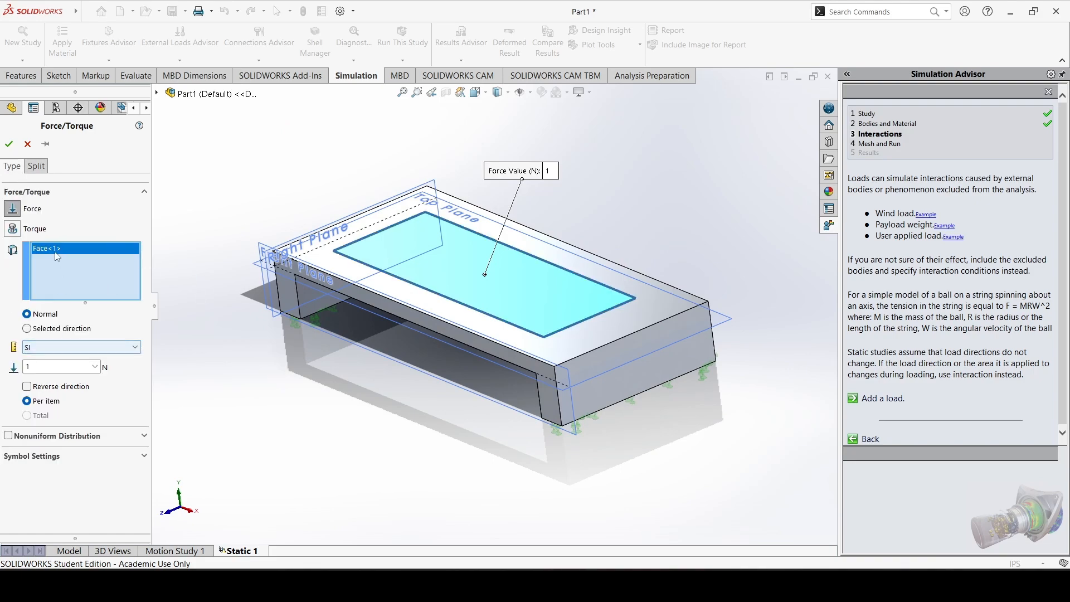
pyautogui.click(515, 292)
pyautogui.click(451, 270)
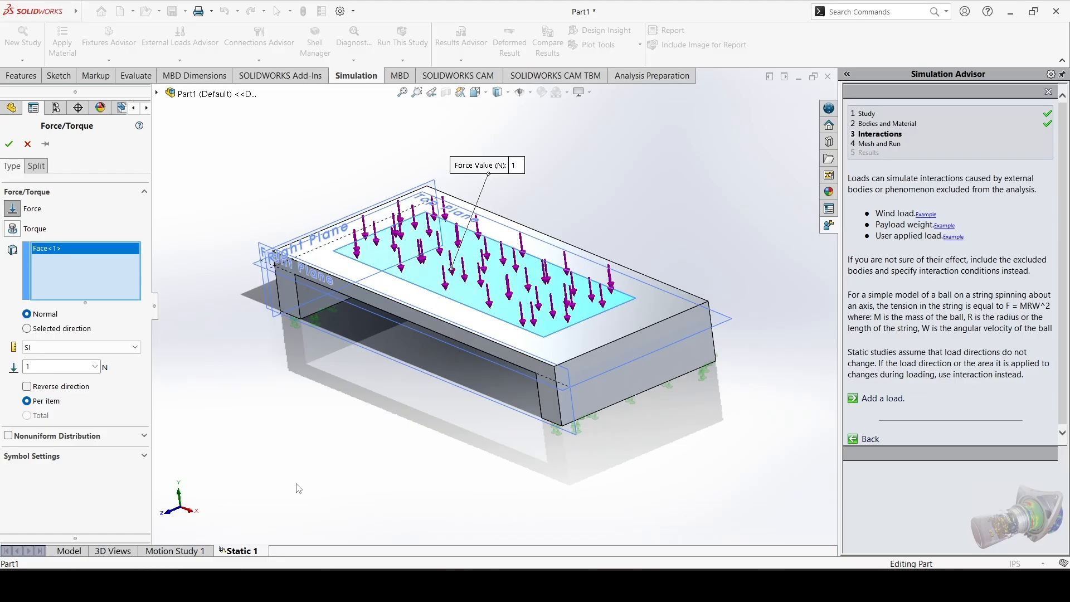
# Set the force to 150 N, convert its units to English (IPS) and apply the load.
pyautogui.moveTo(378, 436); pyautogui.dragTo(392, 468, button='middle')
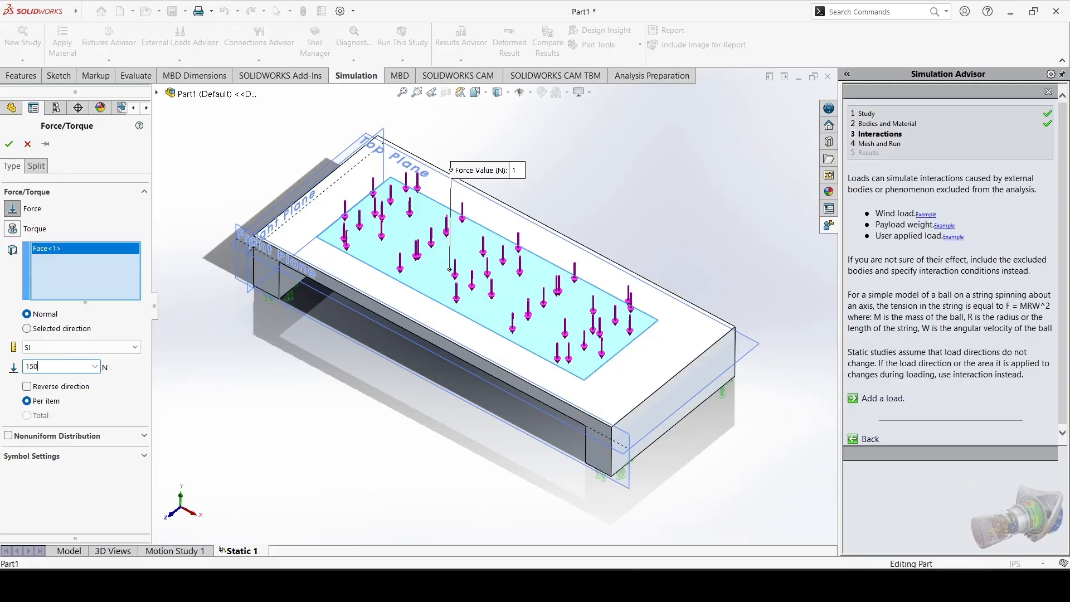
pyautogui.click(78, 347)
pyautogui.click(78, 364)
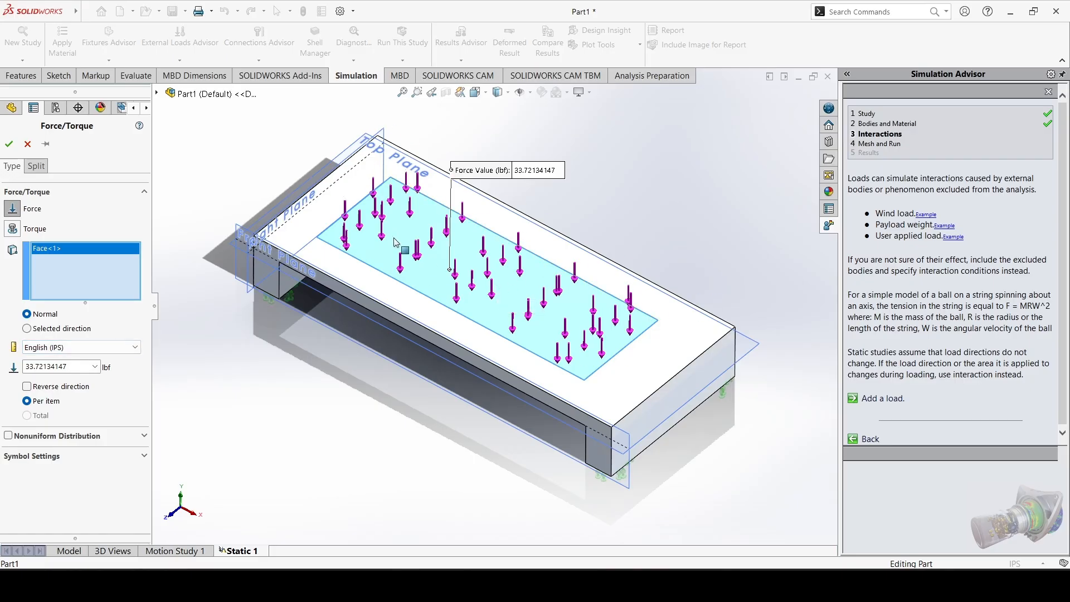
pyautogui.moveTo(393, 241); pyautogui.dragTo(286, 175, button='middle')
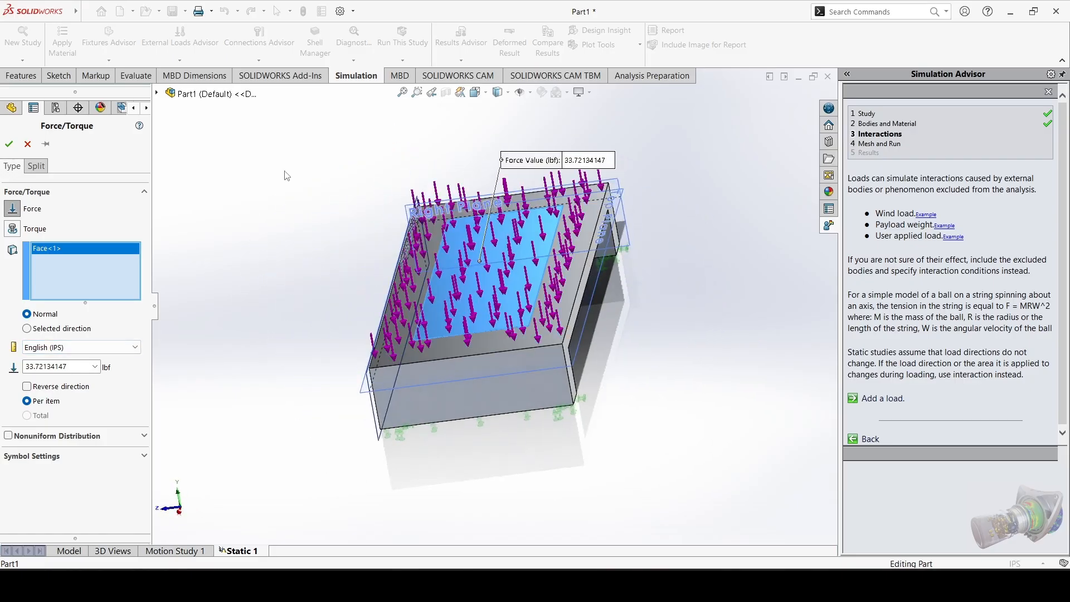
pyautogui.press('Return')
# Review the available fixture and external load types, and inspect the force on the top region from several angles, finishing in isometric view.
pyautogui.click(108, 59)
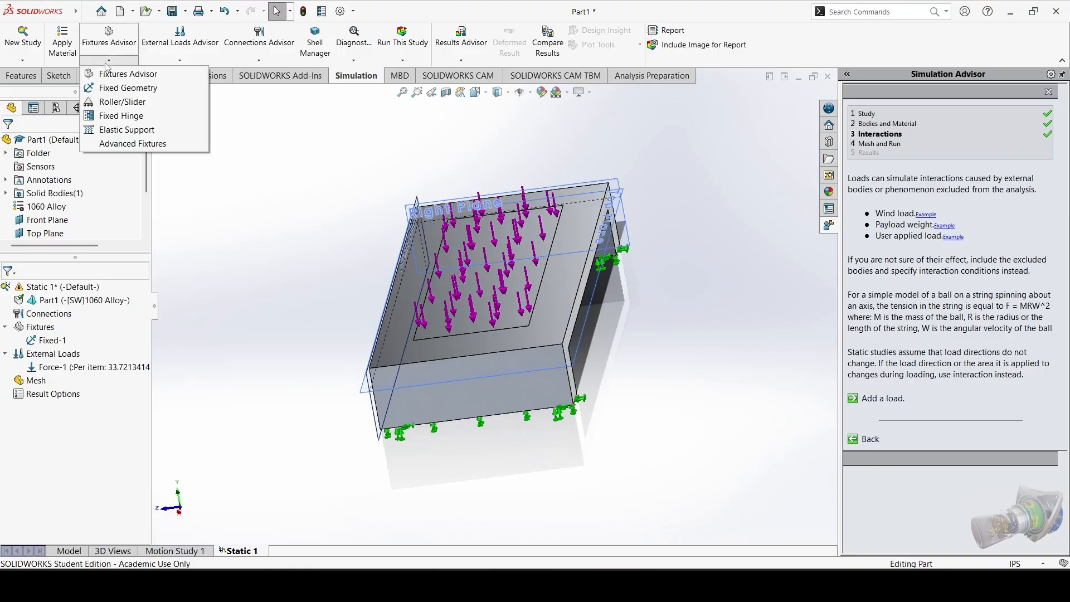
pyautogui.click(160, 62)
pyautogui.click(160, 61)
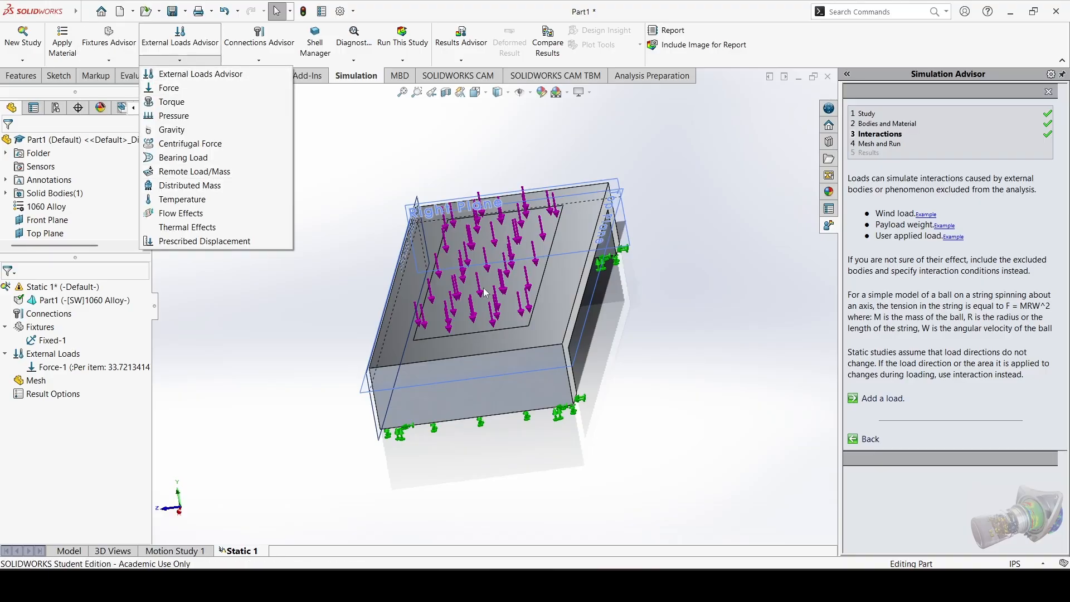
pyautogui.click(628, 334)
pyautogui.scroll(5, 628, 338)
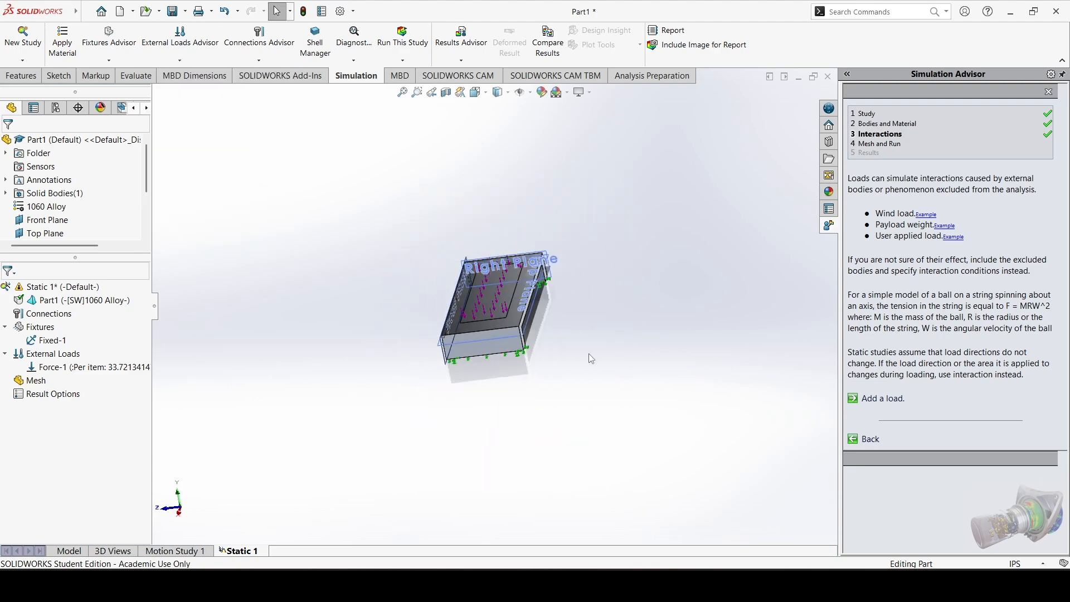
pyautogui.moveTo(590, 358); pyautogui.dragTo(595, 304, button='middle')
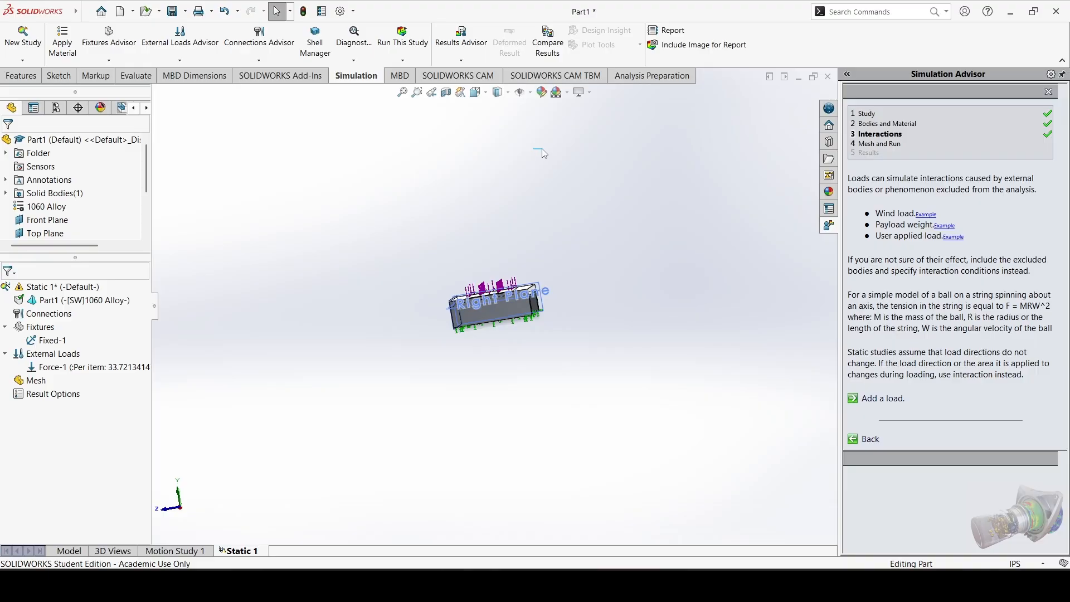
pyautogui.moveTo(542, 149); pyautogui.dragTo(534, 157, button='middle')
pyautogui.moveTo(509, 274); pyautogui.dragTo(493, 289, button='middle')
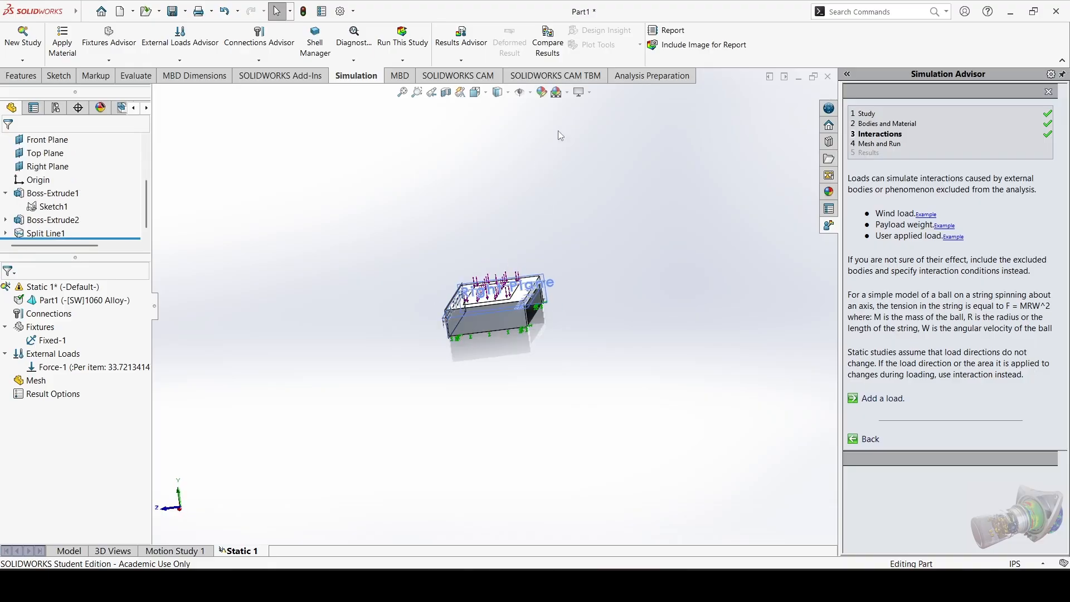
pyautogui.moveTo(498, 290)
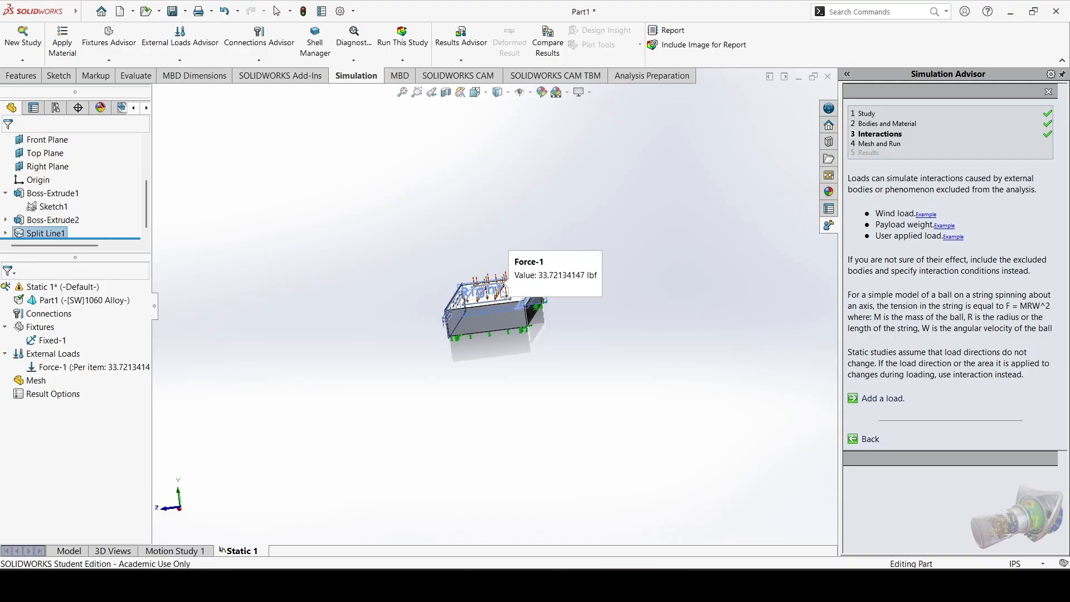
pyautogui.hotkey('ctrl', '7')
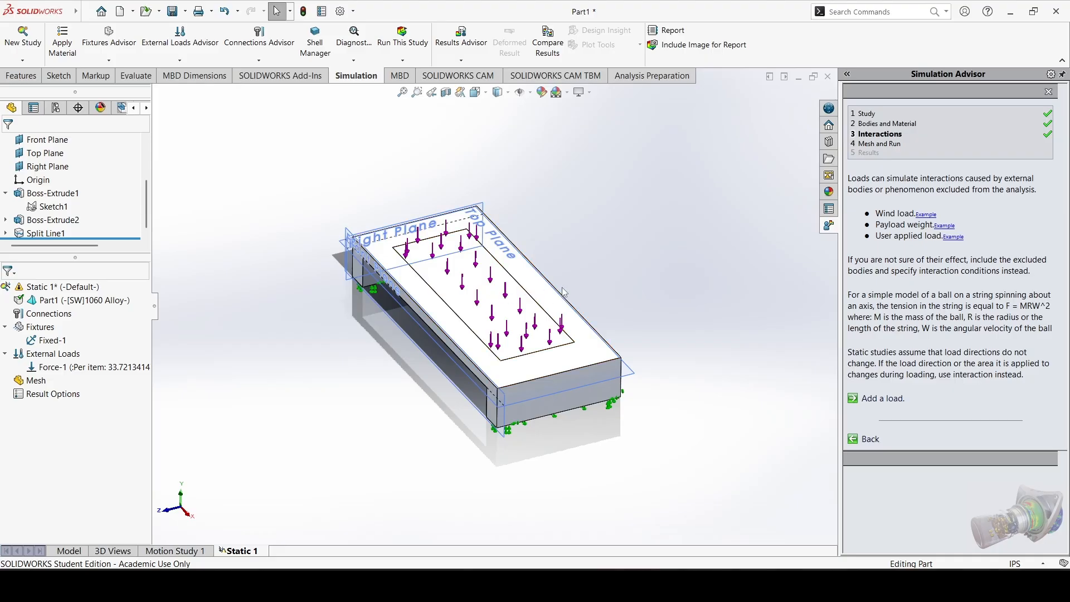
# Edit the existing force on the top region and set its value to 150 lbf.
pyautogui.click(89, 369)
pyautogui.click(153, 369)
pyautogui.click(144, 370)
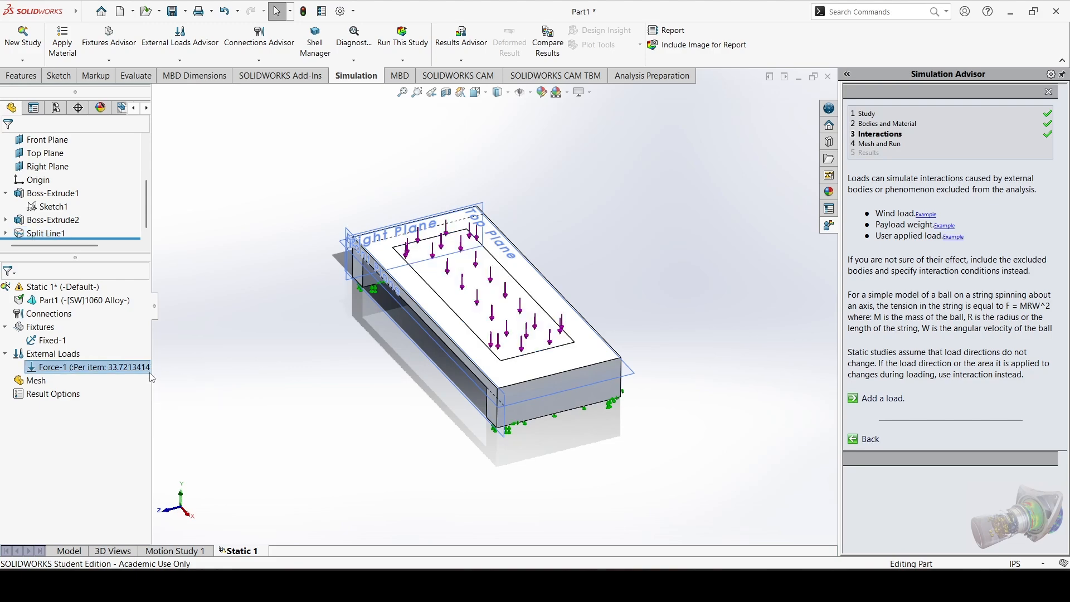
pyautogui.rightClick(123, 371)
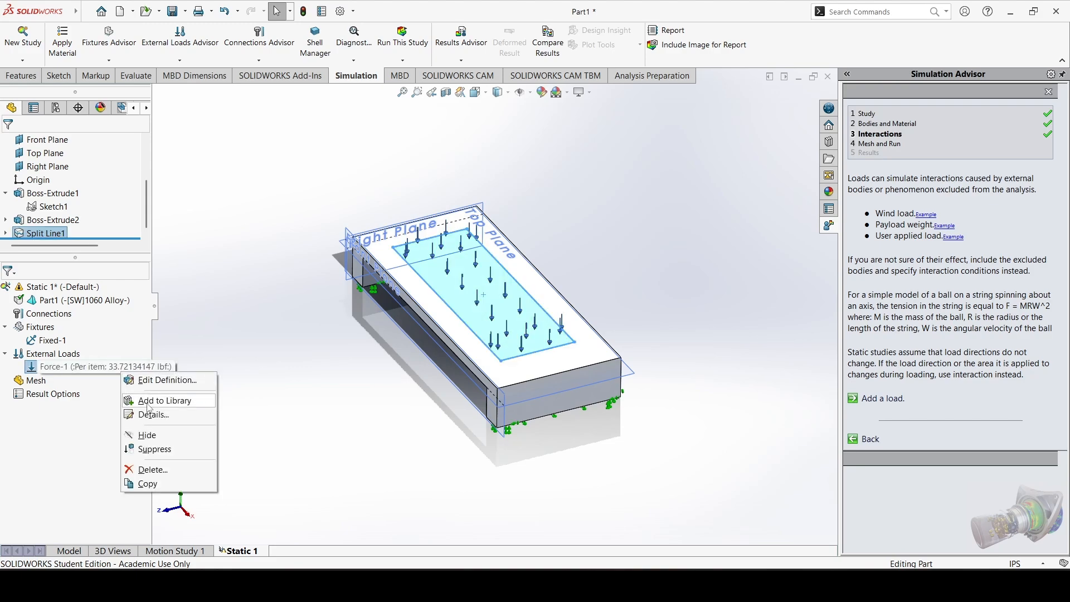
pyautogui.click(140, 380)
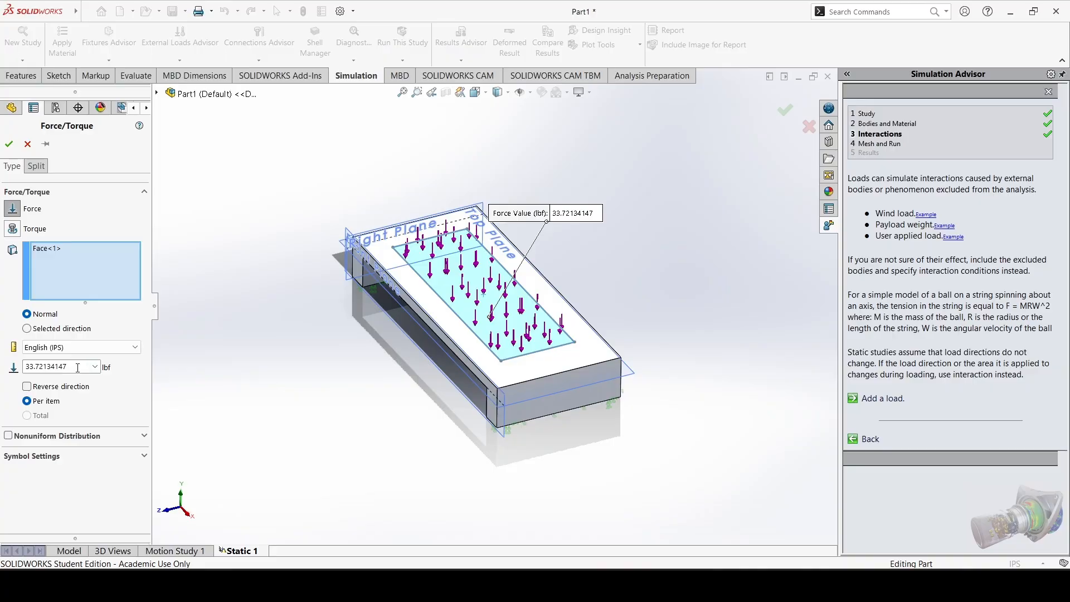
pyautogui.write('150')
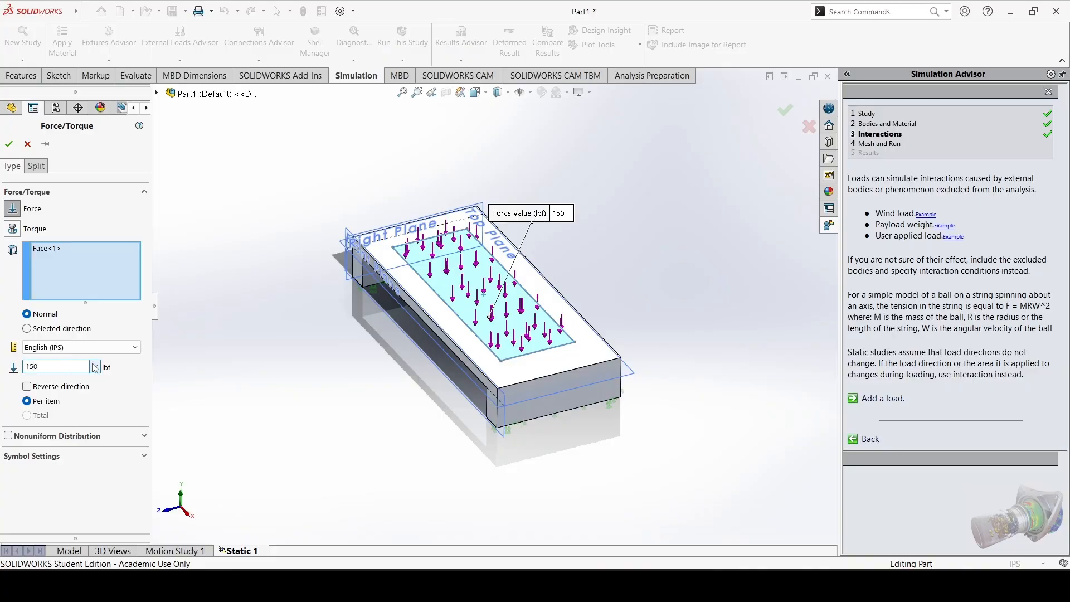
pyautogui.click(15, 144)
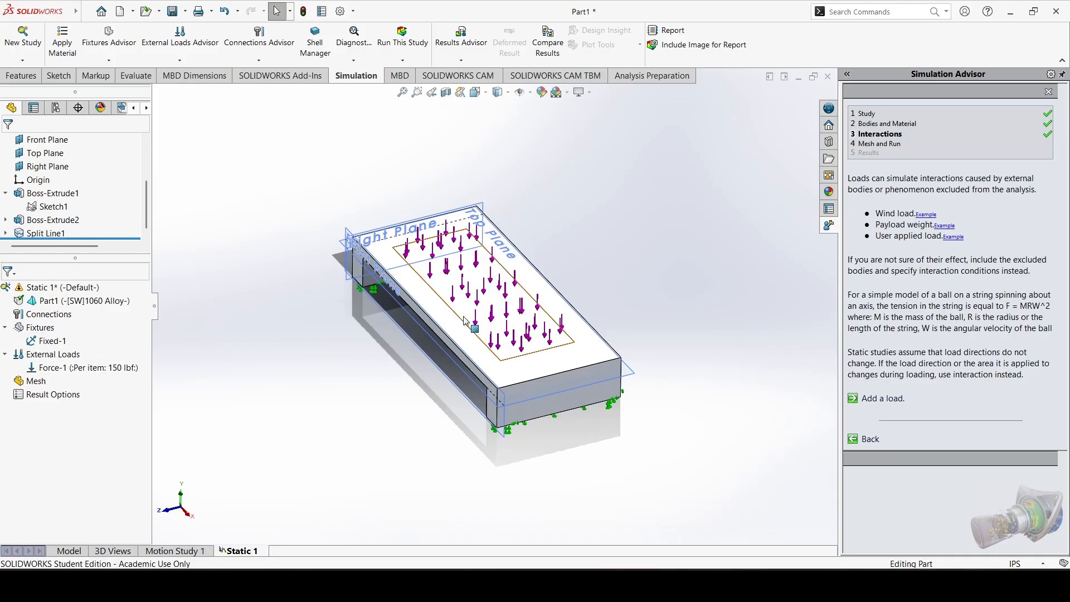
# Return to the part model, examine the split line feature and its sketch, and look up the split commands.
pyautogui.click(69, 550)
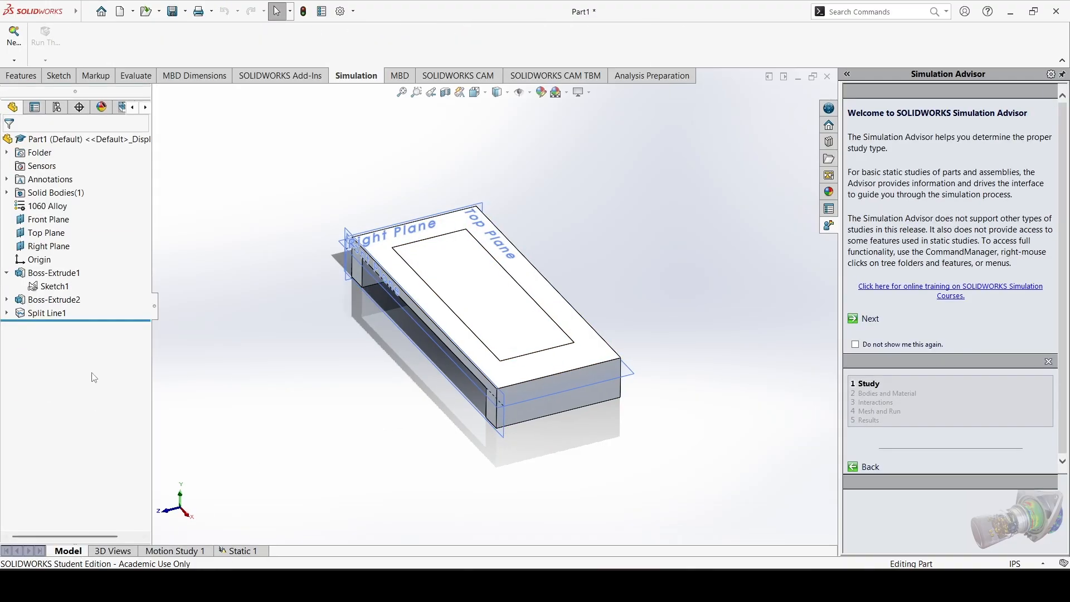
pyautogui.click(30, 313)
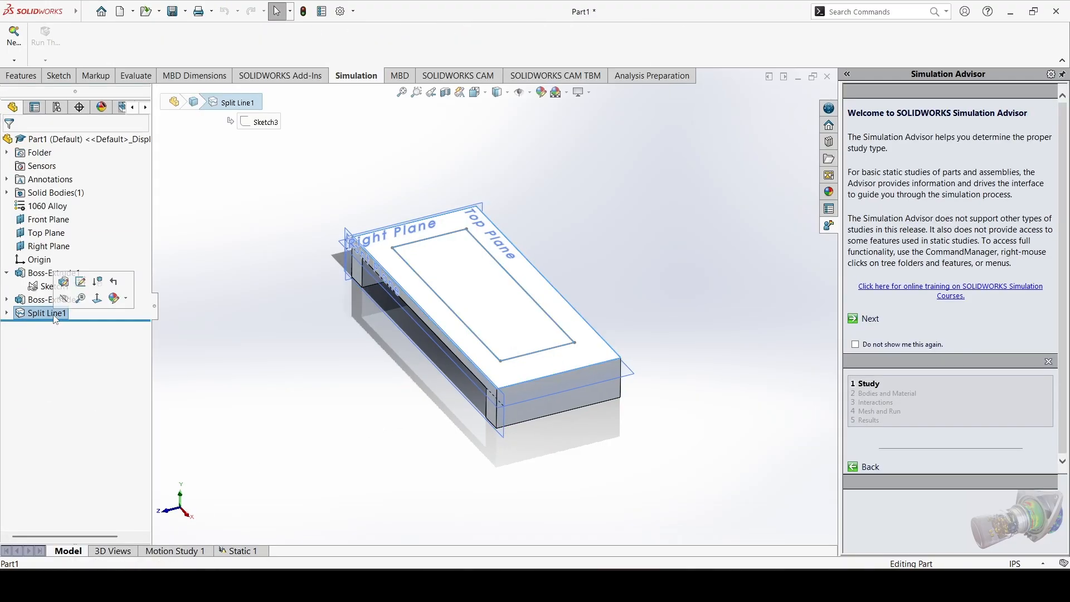
pyautogui.click(7, 313)
pyautogui.click(401, 361)
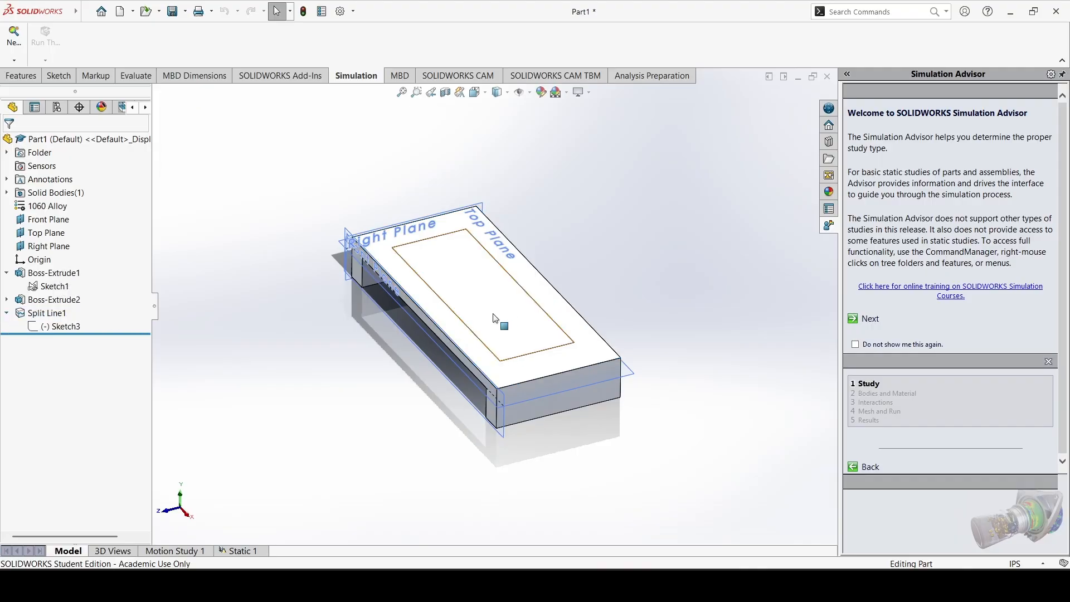
pyautogui.click(868, 14)
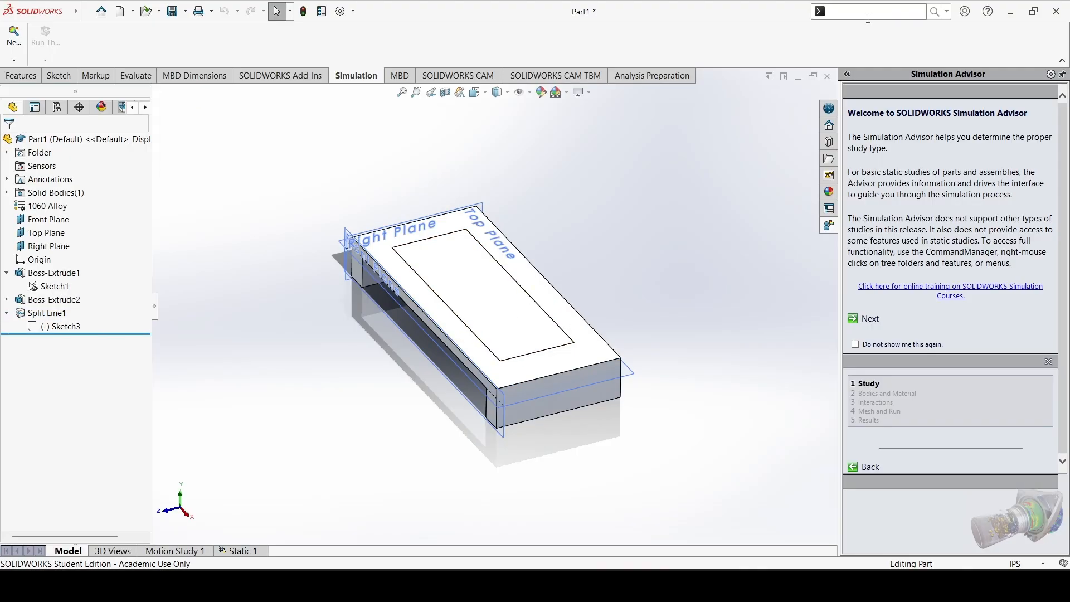
pyautogui.write('split')
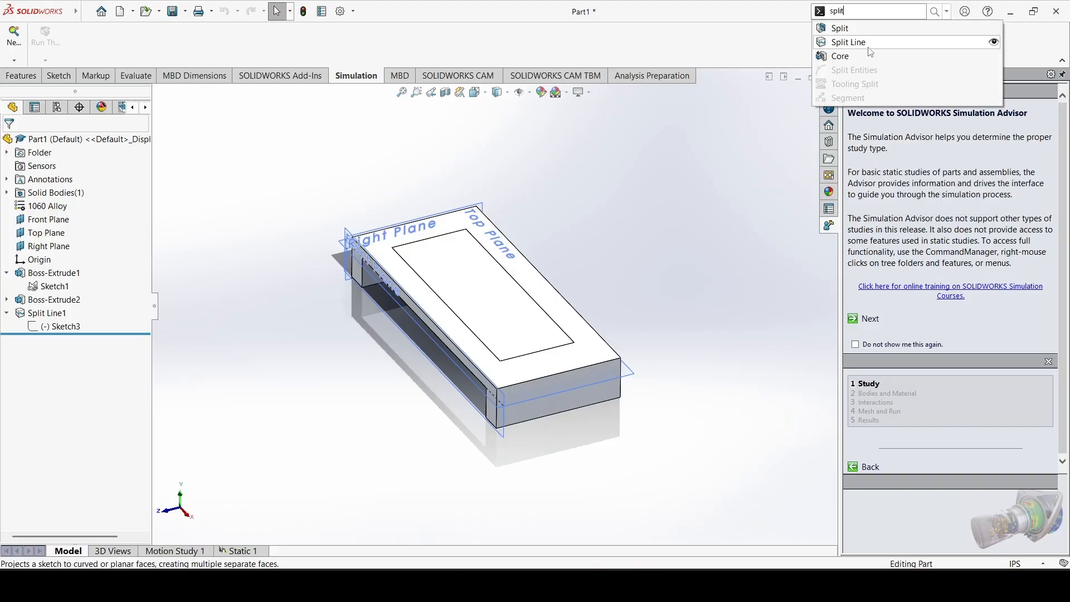
pyautogui.click(660, 135)
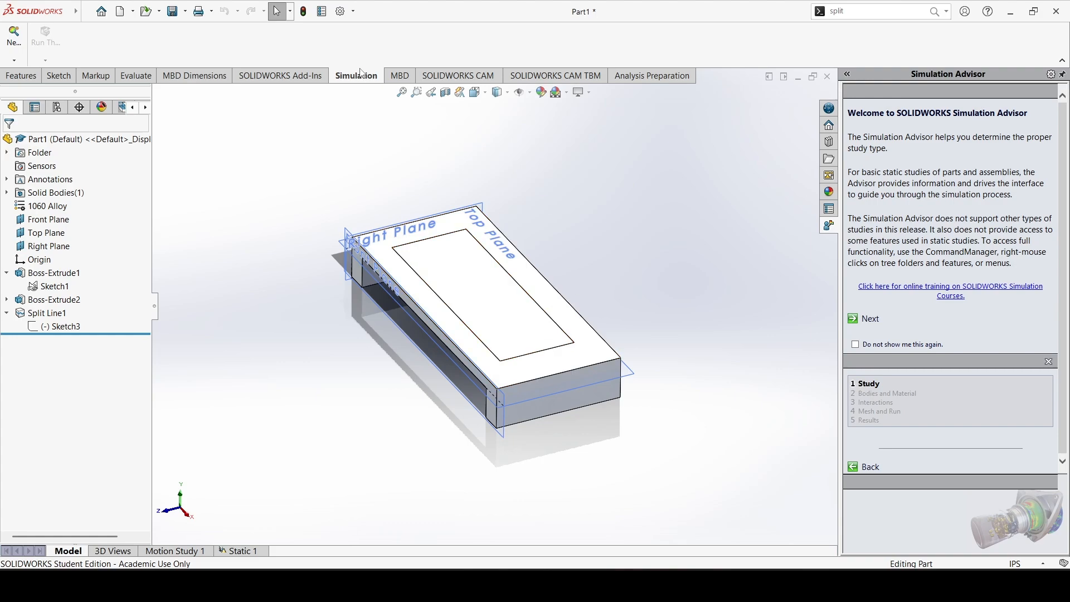
# Edit the split line's sketch and set the rectangle's short side to 4.5 in.
pyautogui.click(54, 327)
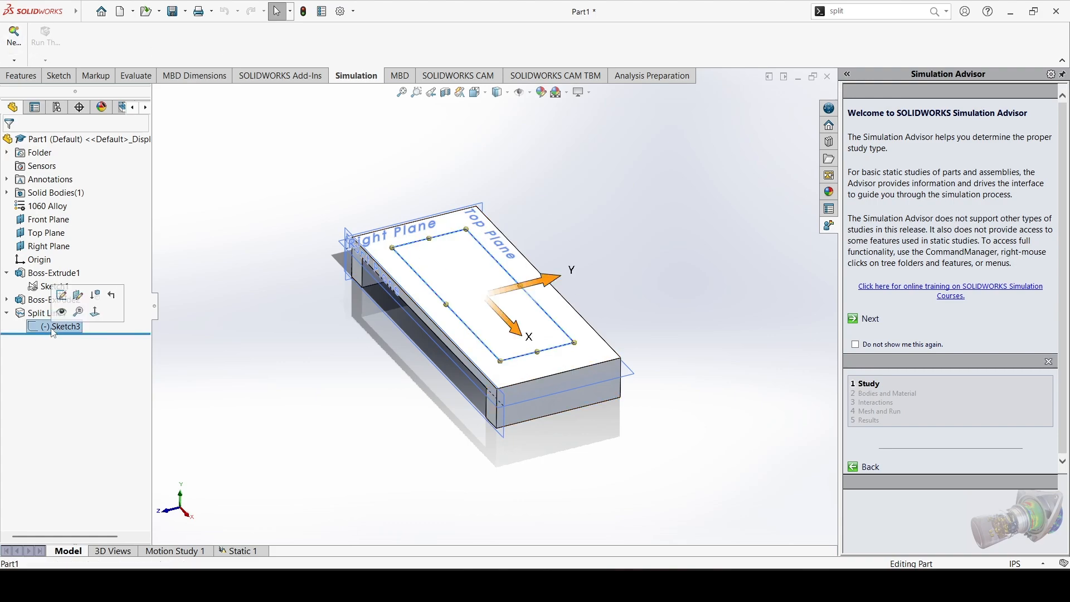
pyautogui.click(68, 299)
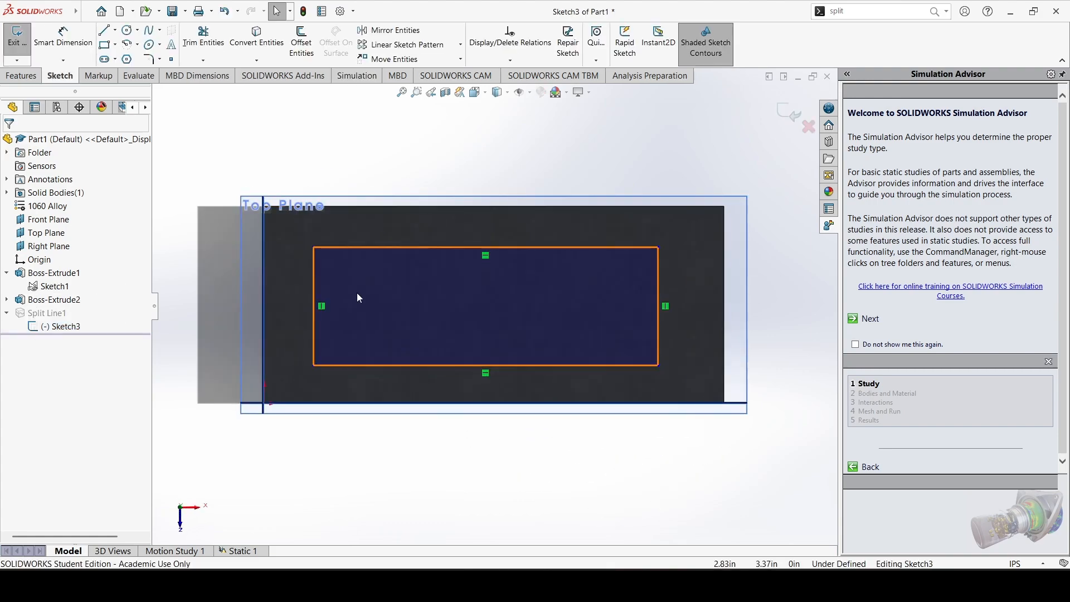
pyautogui.click(62, 45)
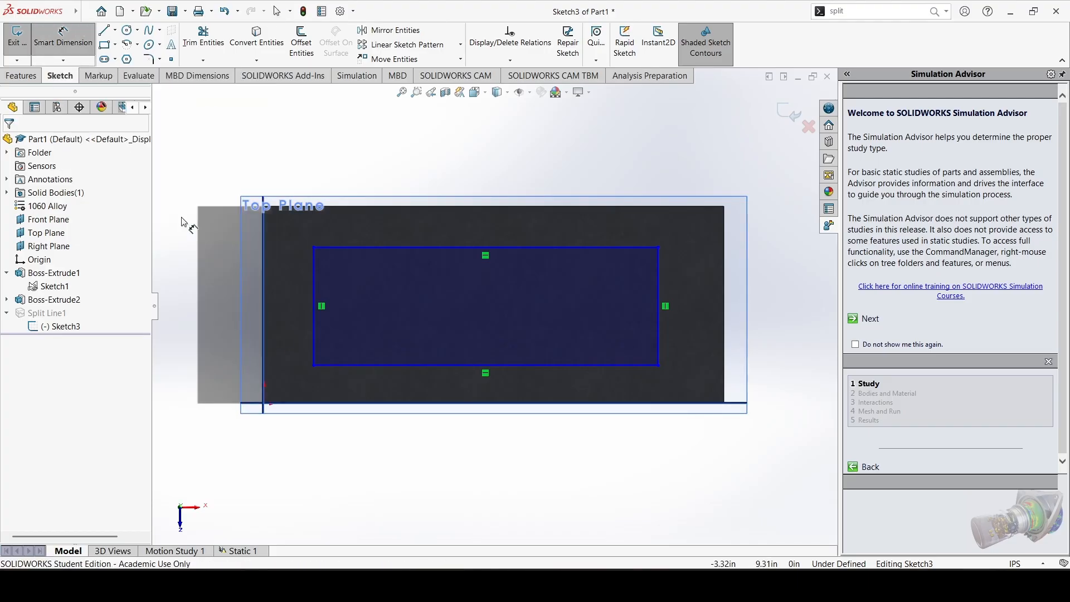
pyautogui.click(315, 309)
pyautogui.click(281, 306)
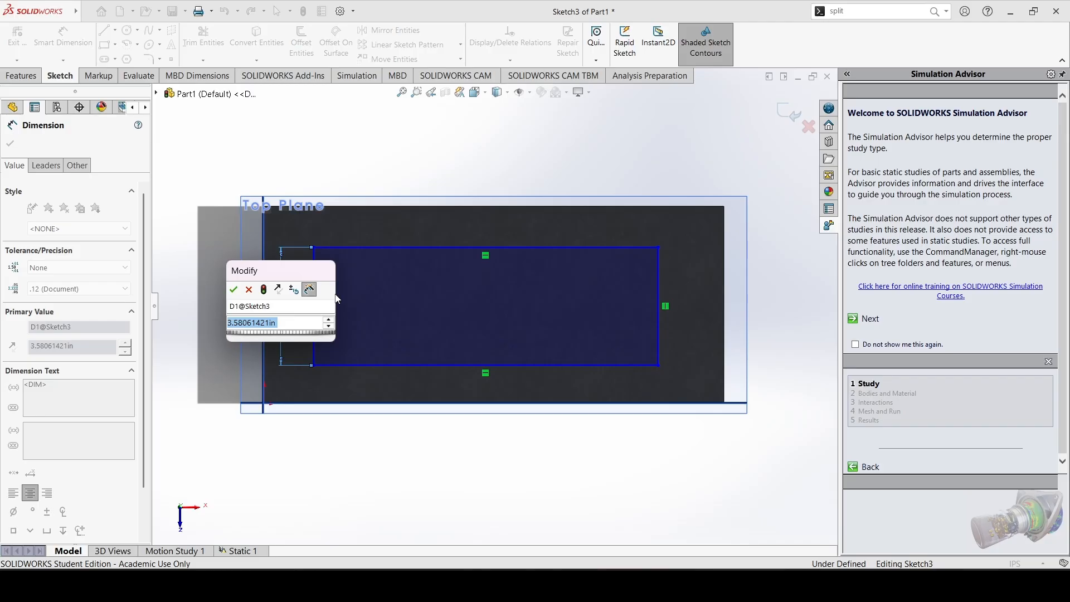
pyautogui.write('4.5')
pyautogui.press('Return')
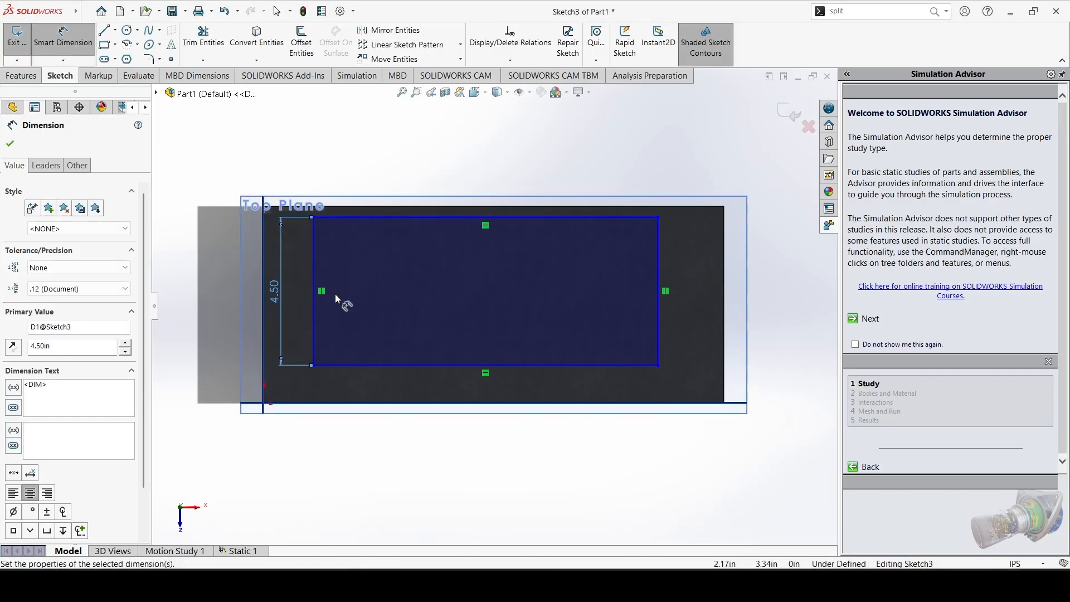
# Dimension the rectangle's long side at 11 in.
pyautogui.click(360, 366)
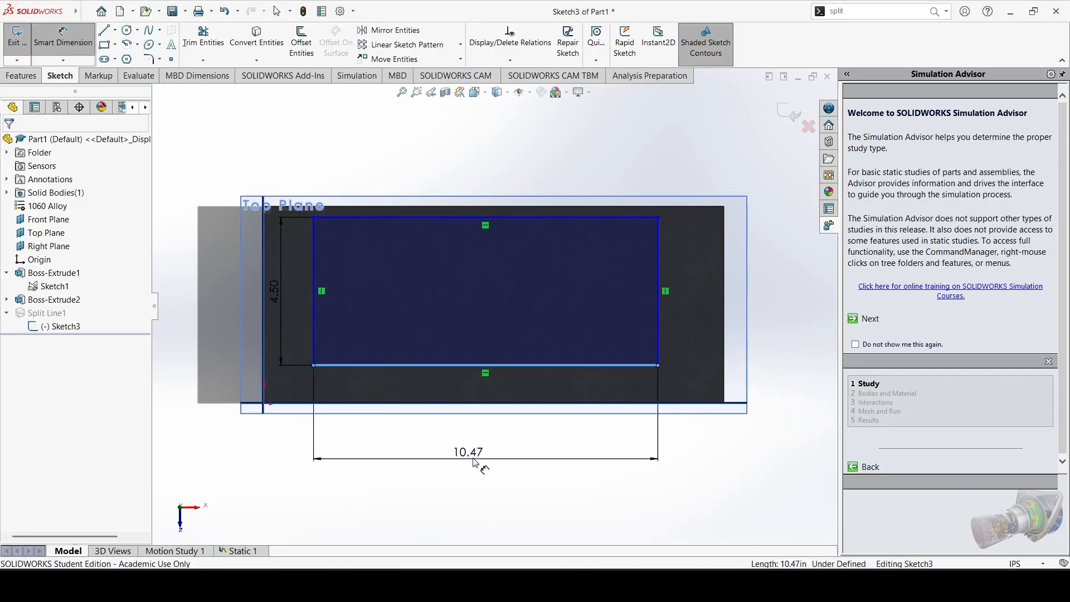
pyautogui.click(450, 443)
pyautogui.write('11')
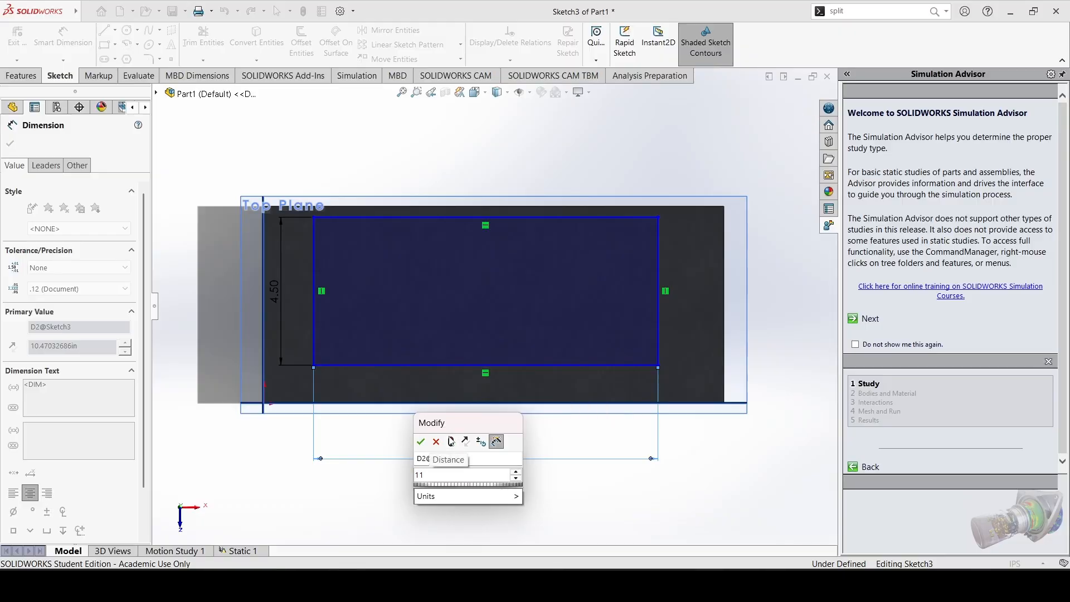
pyautogui.press('Return')
pyautogui.press('Escape')
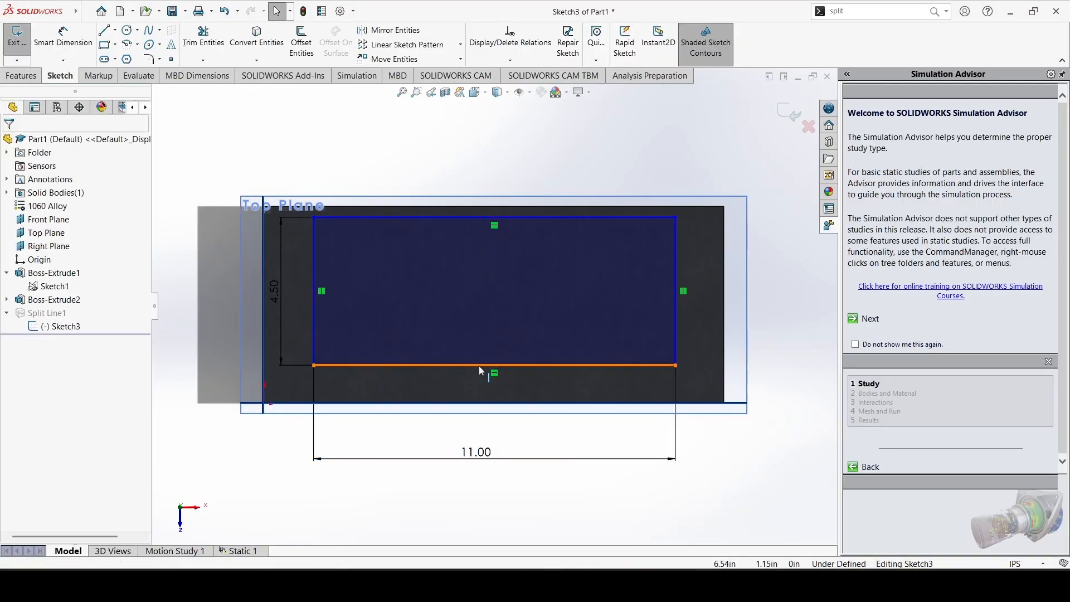
# Move the rectangle toward the face's lower edge, leaving a gap of about 0.63 in.
pyautogui.moveTo(479, 367); pyautogui.dragTo(439, 383)
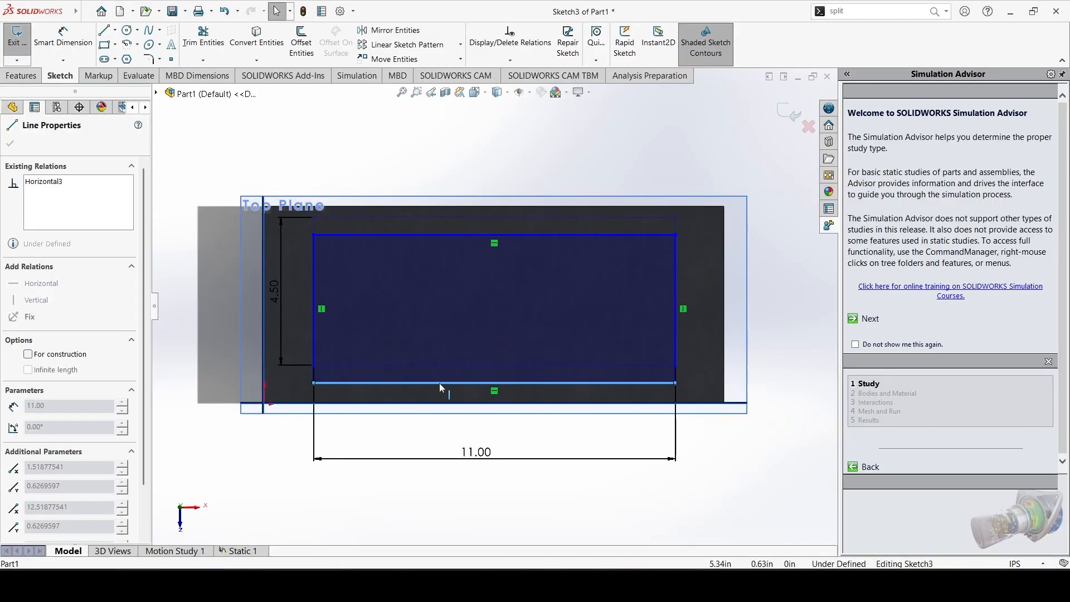
pyautogui.click(313, 317)
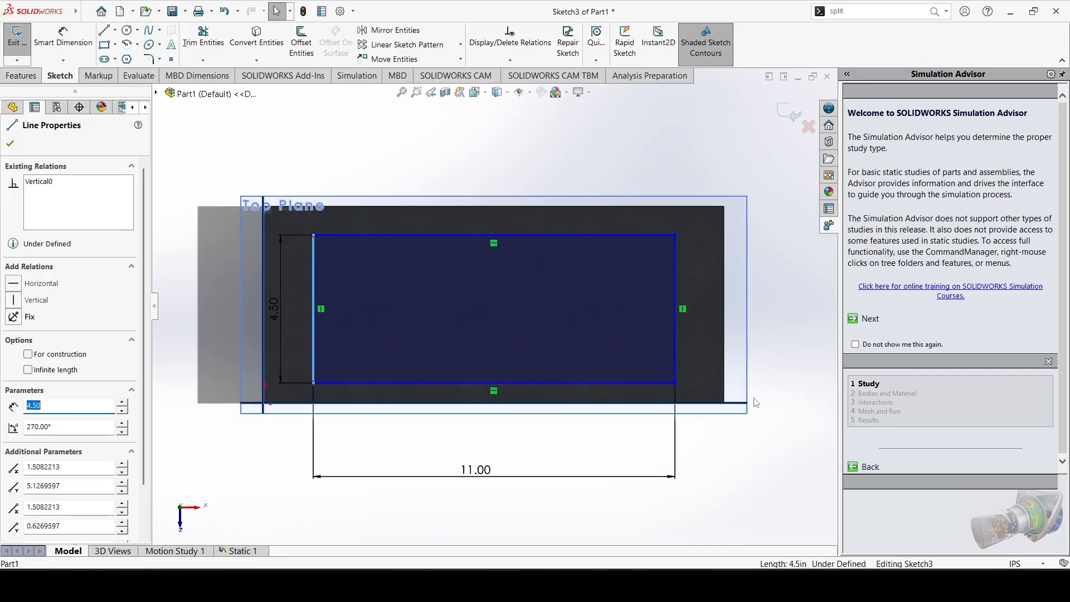
pyautogui.click(802, 399)
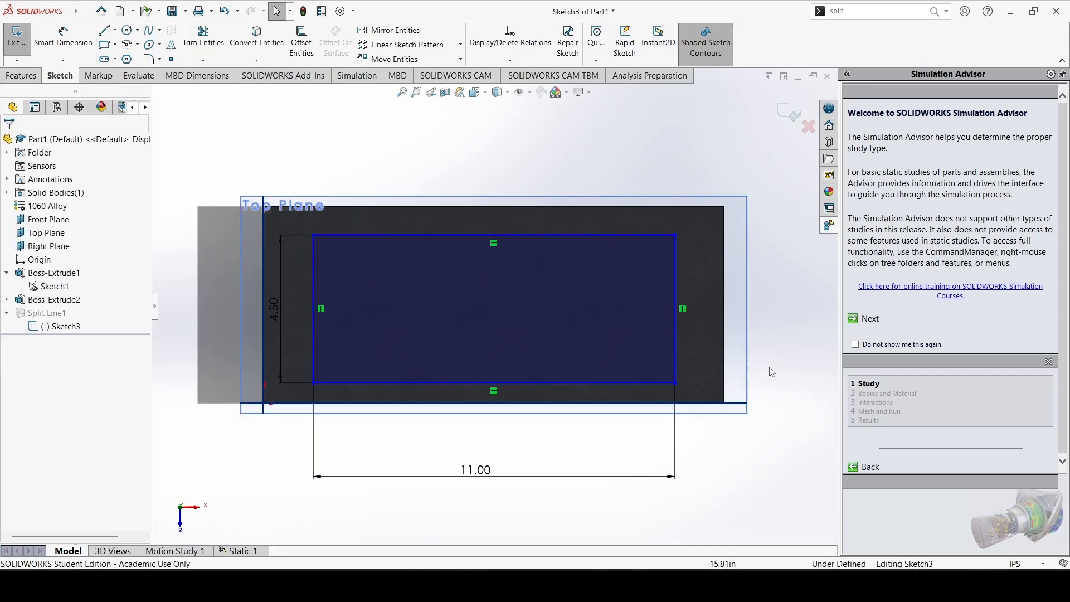
# Place a sketch point at the centre of the rectangle and try moving it sideways.
pyautogui.click(171, 60)
pyautogui.click(494, 235)
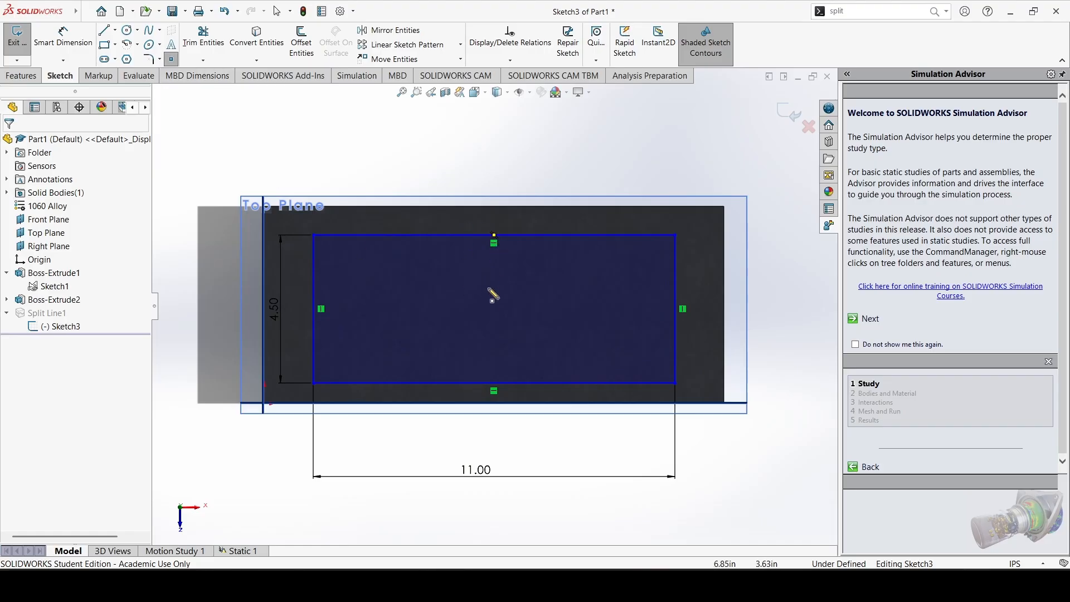
pyautogui.click(315, 309)
pyautogui.click(493, 308)
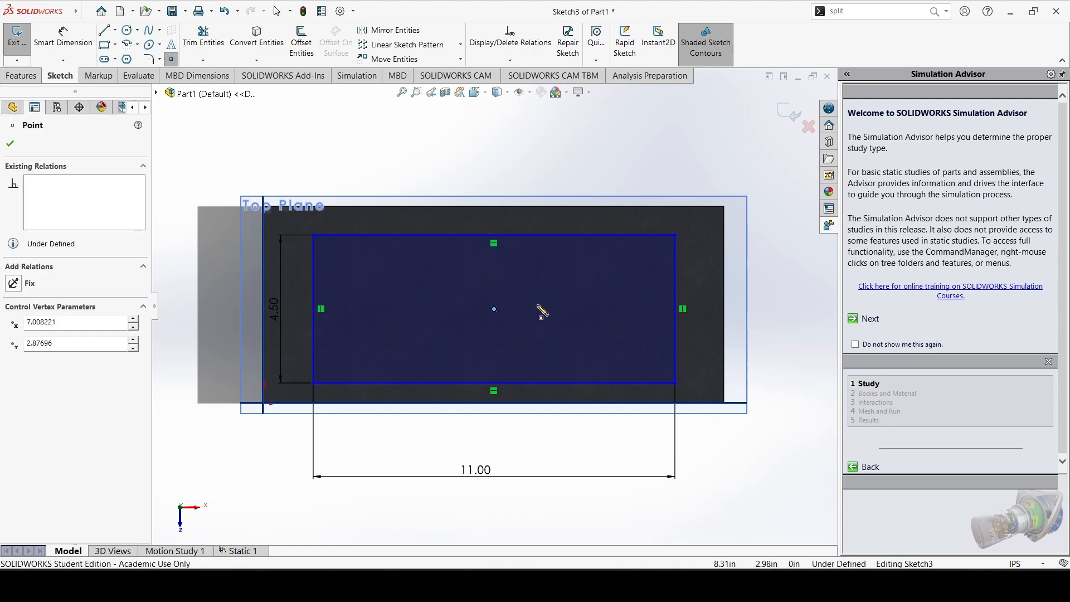
pyautogui.press('Escape')
pyautogui.click(495, 308)
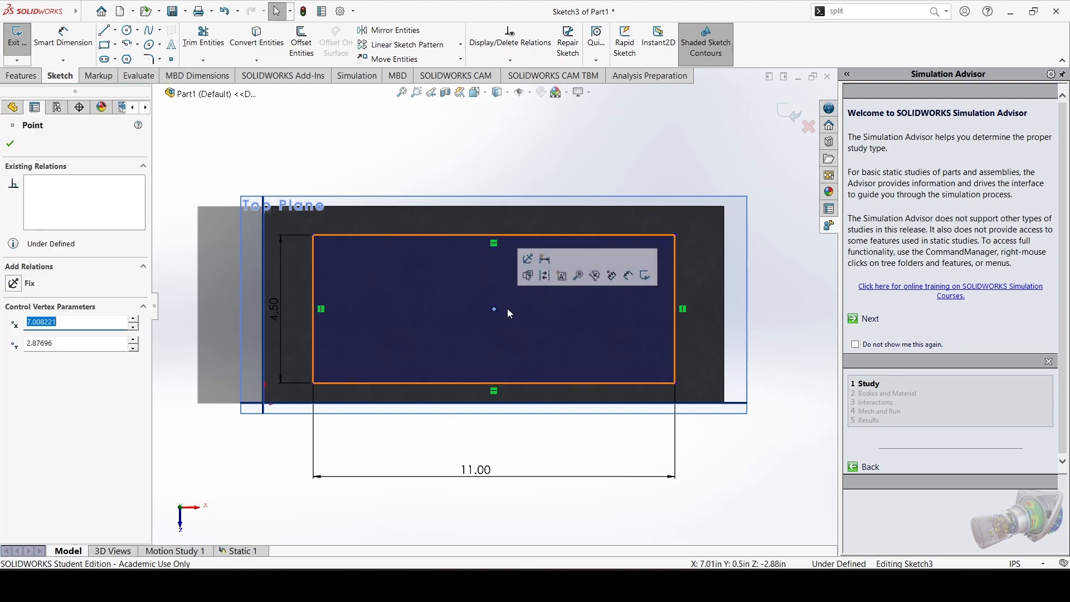
pyautogui.press('Escape')
pyautogui.moveTo(493, 309); pyautogui.dragTo(517, 309)
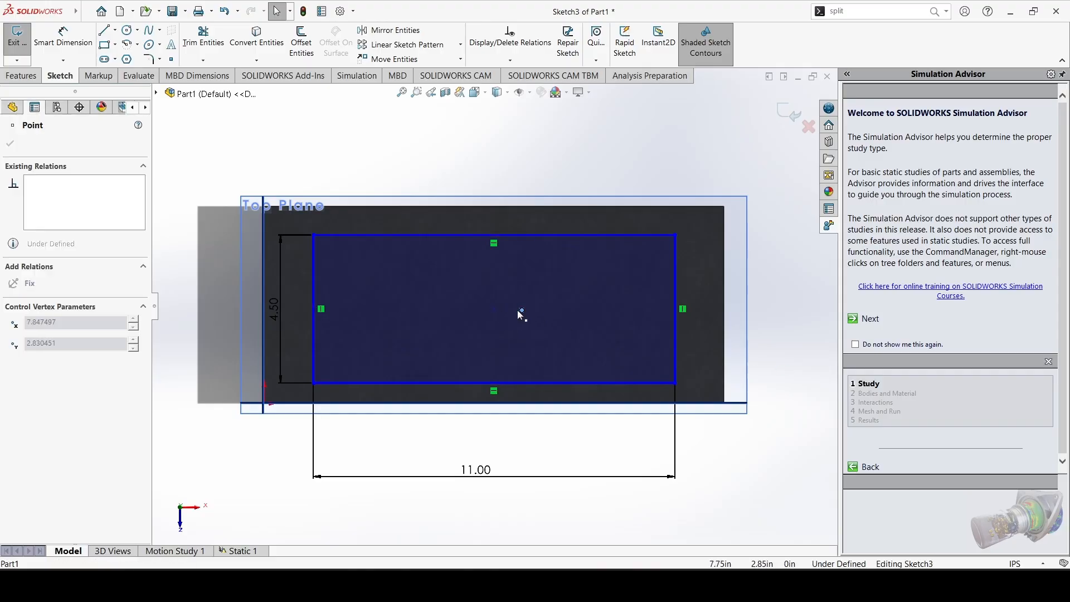
# Delete the sketch point inside the rectangle.
pyautogui.click(789, 500)
pyautogui.click(517, 308)
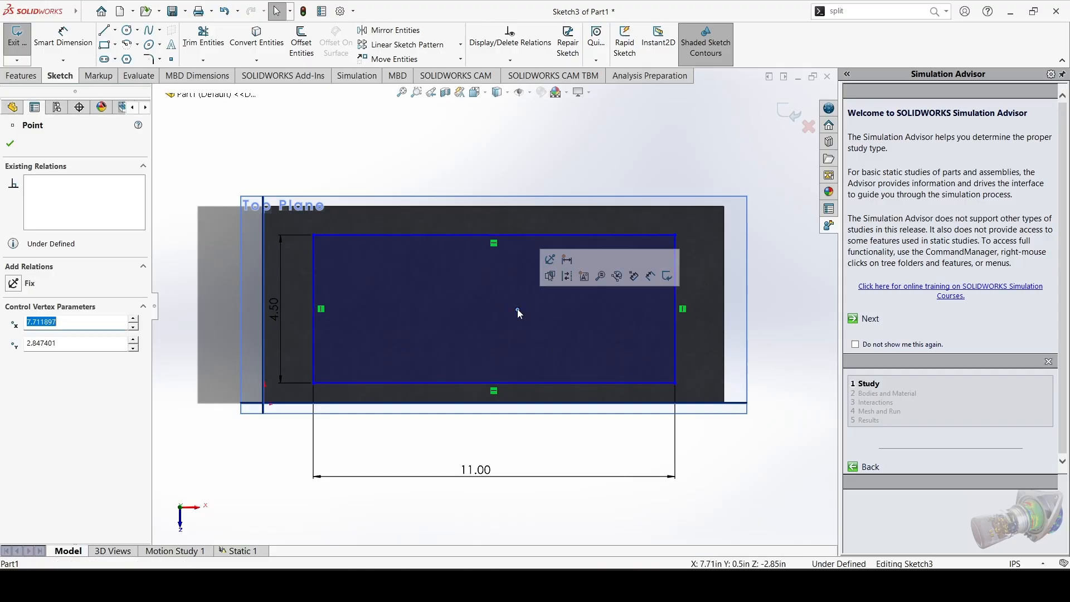
pyautogui.press('Delete')
pyautogui.press('d')
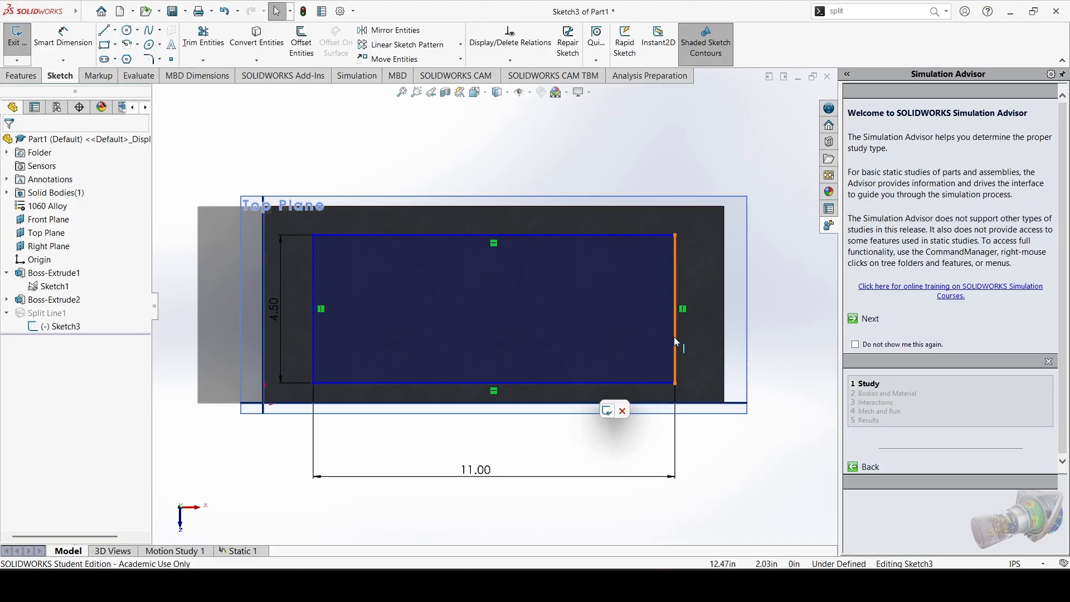
pyautogui.click(675, 339)
pyautogui.click(723, 355)
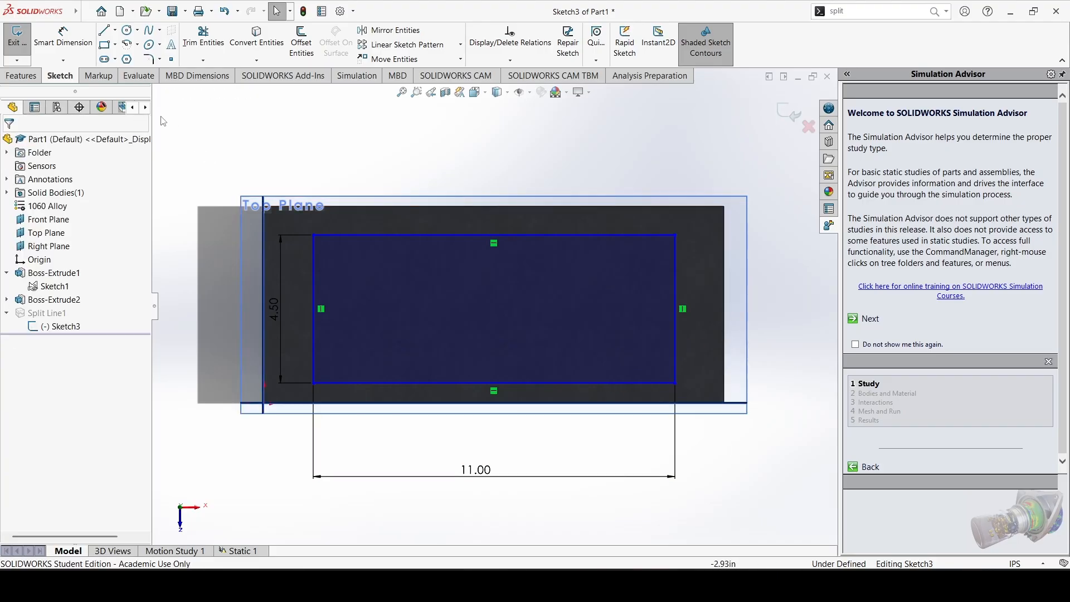
# Dimension the rectangle's left edge at 1.5 in from the Right Plane.
pyautogui.click(63, 38)
pyautogui.click(312, 281)
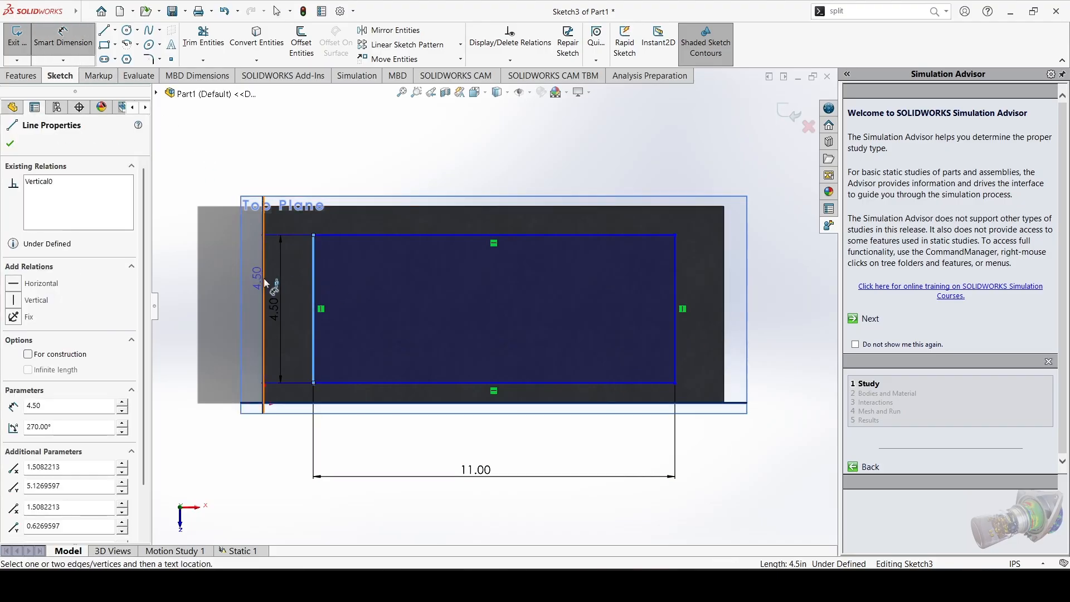
pyautogui.click(263, 357)
pyautogui.click(292, 451)
pyautogui.write('1.5')
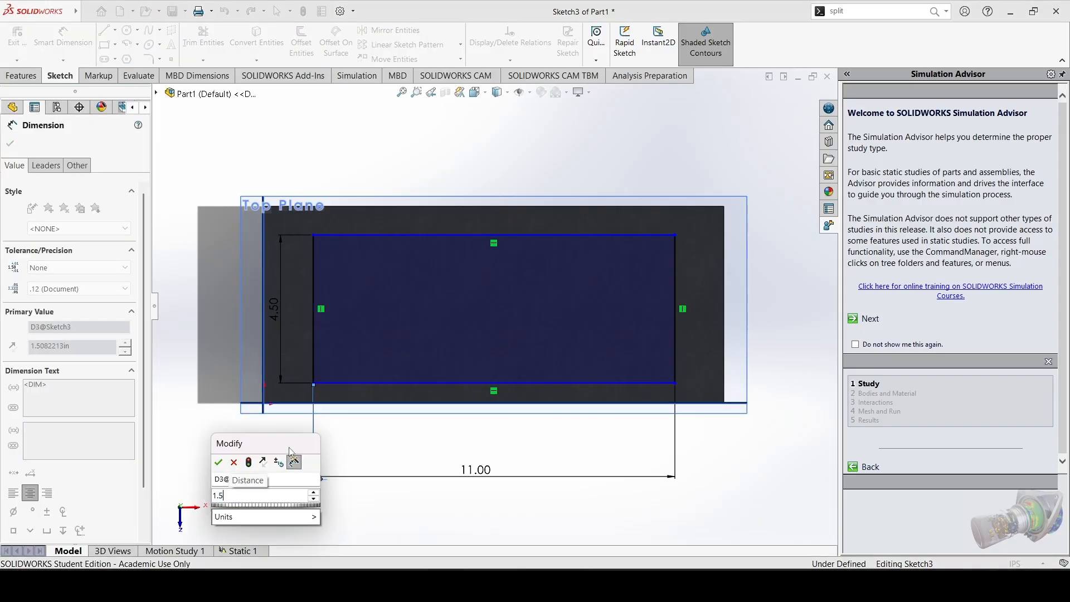
pyautogui.press('Return')
pyautogui.press('Escape')
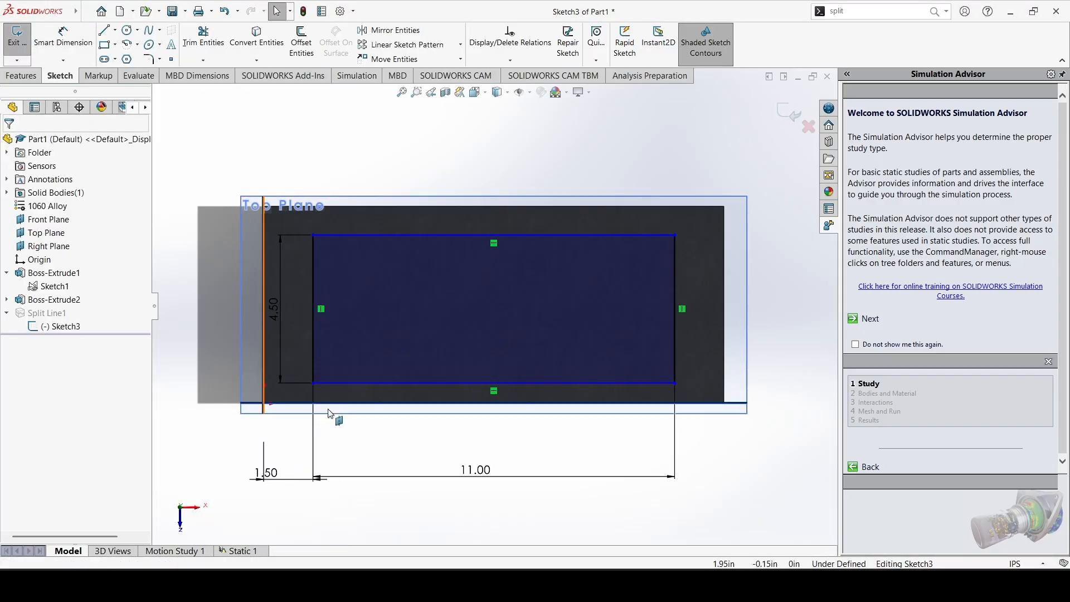
# Dimension the rectangle's lower edge at 1 in from the Front Plane.
pyautogui.click(333, 383)
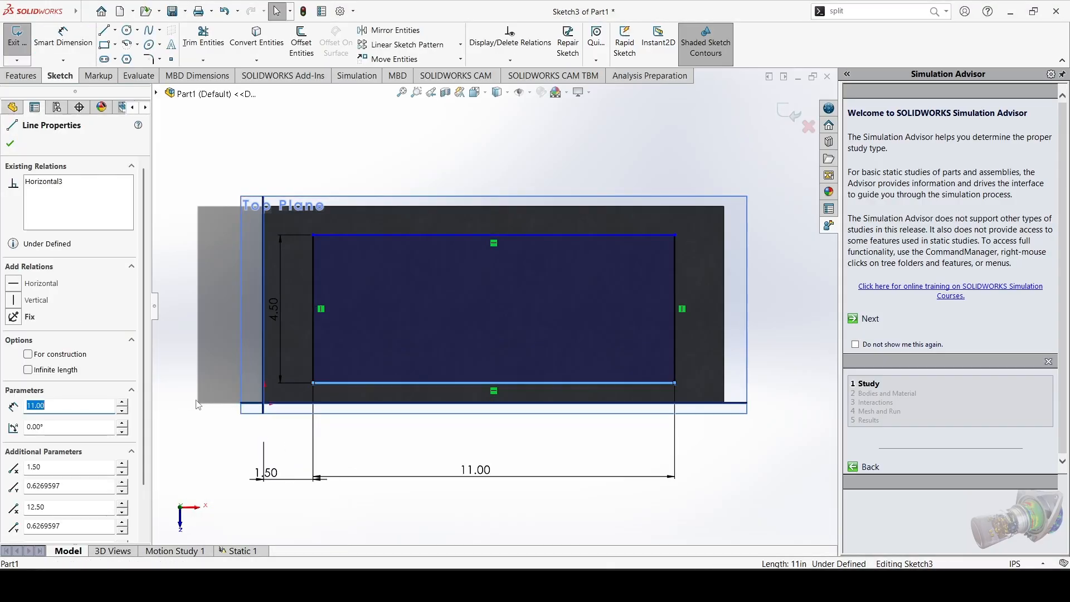
pyautogui.click(228, 415)
pyautogui.click(63, 36)
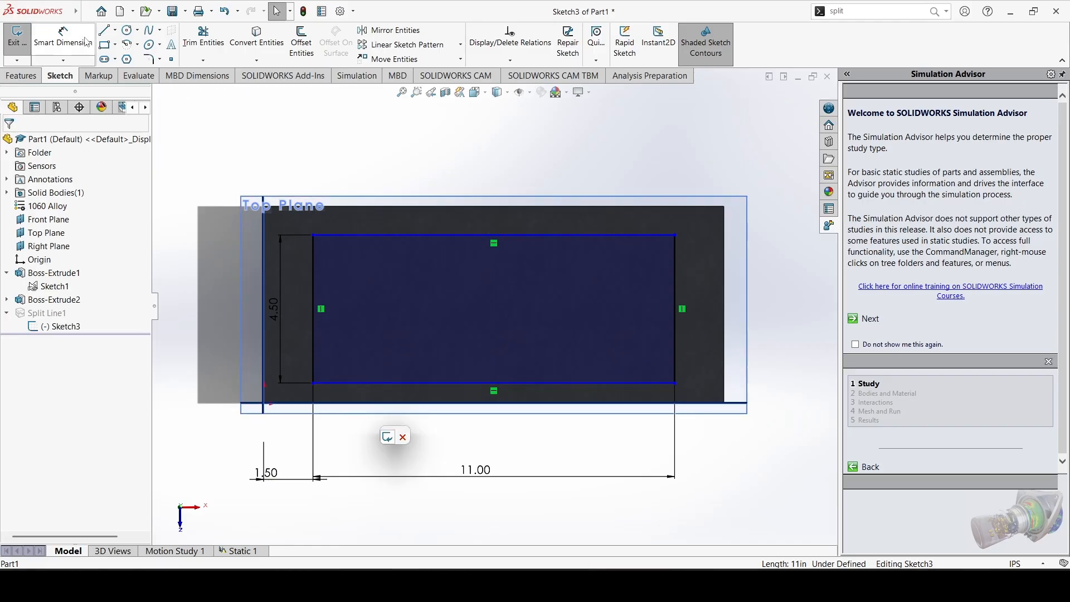
pyautogui.click(375, 402)
pyautogui.click(357, 383)
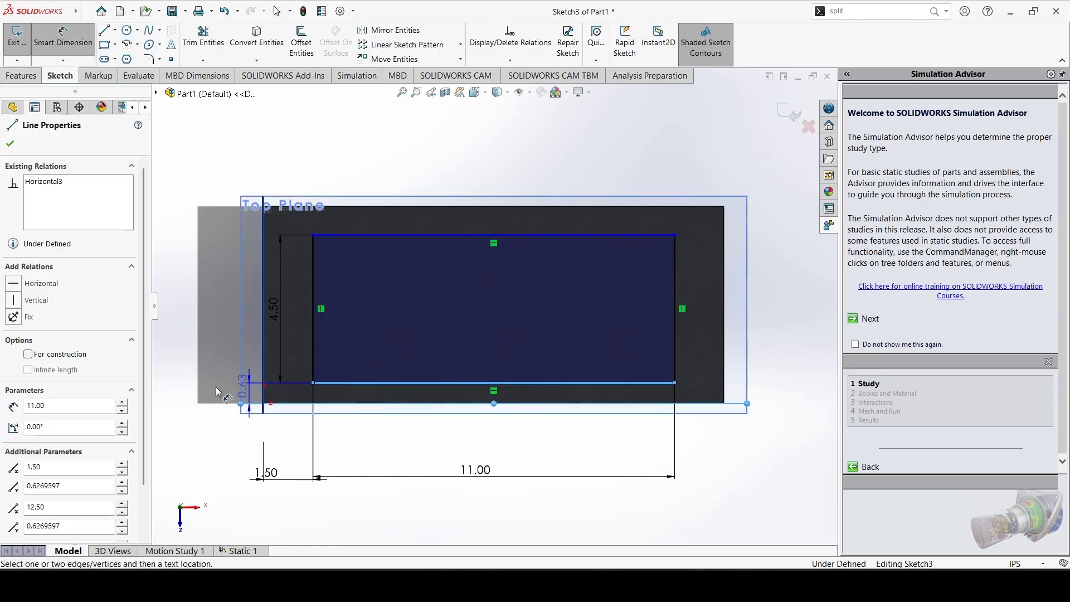
pyautogui.click(203, 386)
pyautogui.write('1')
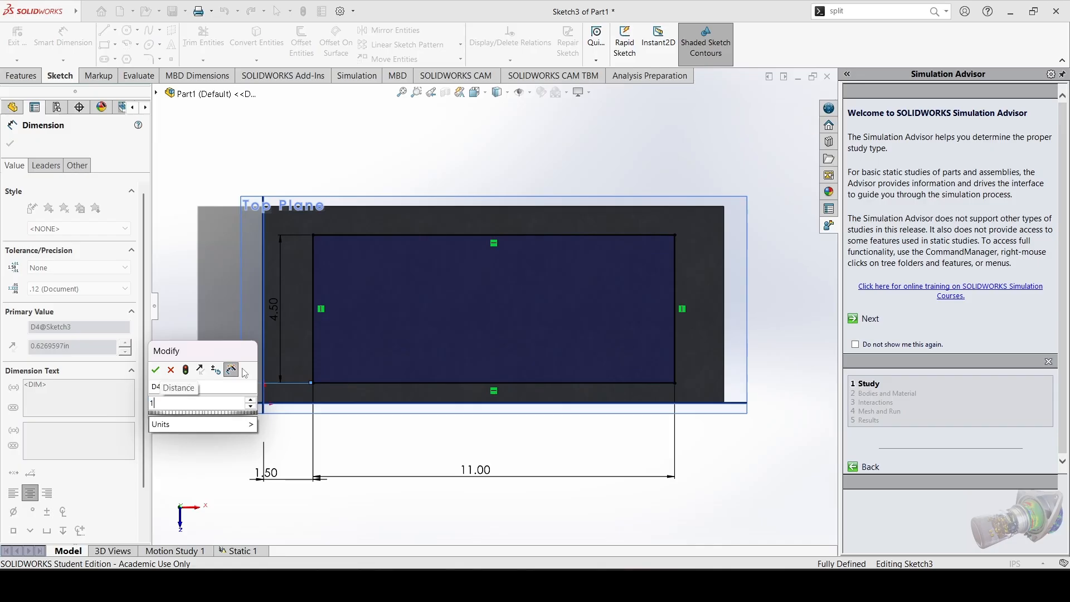
pyautogui.press('Return')
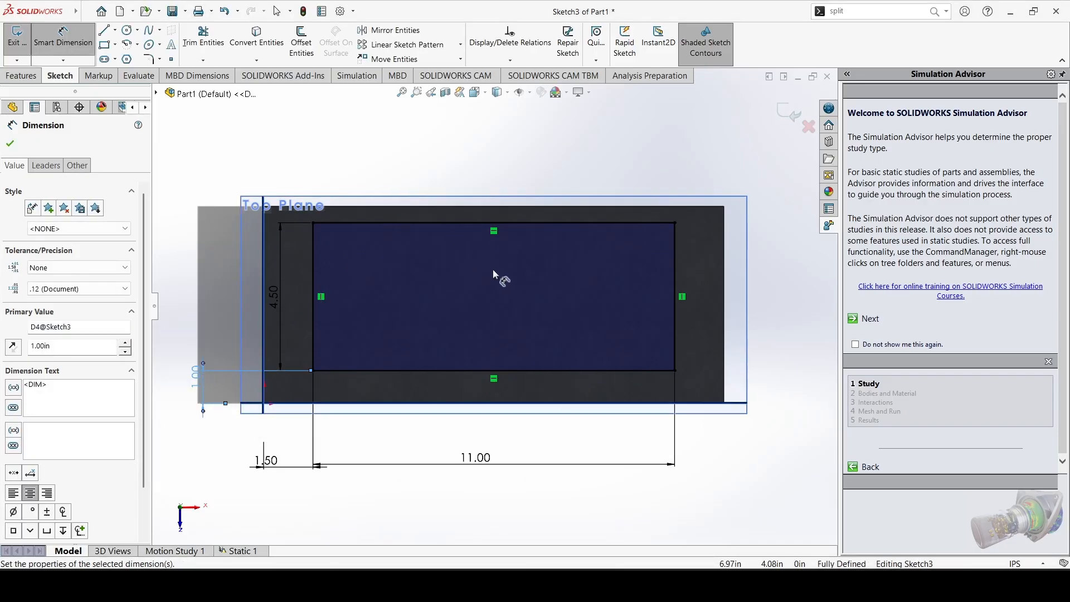
pyautogui.click(10, 144)
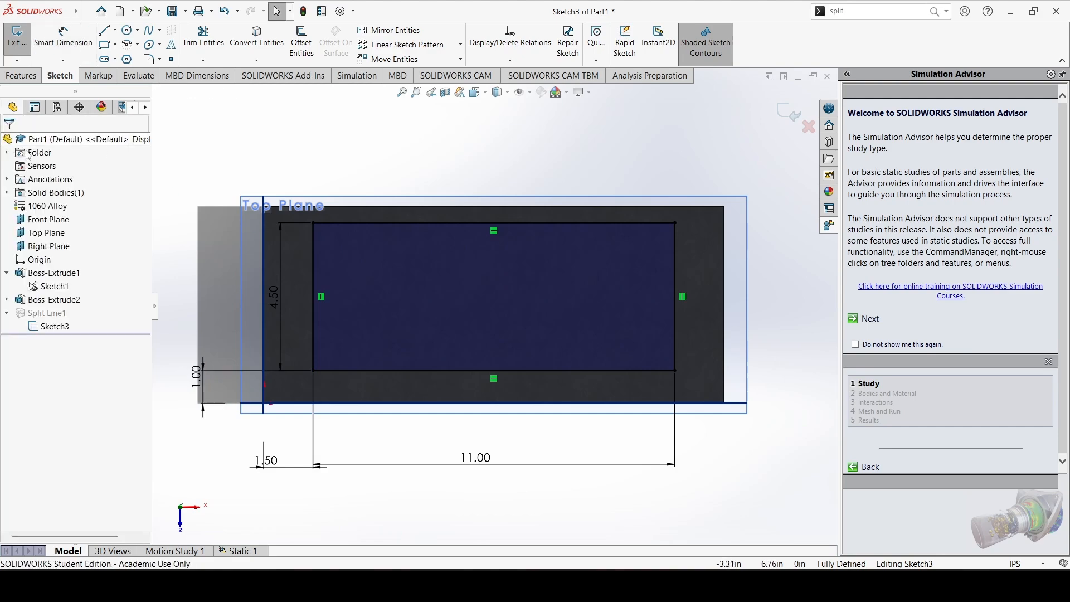
# Exit the split line sketch and return to the Static 1 study.
pyautogui.click(23, 45)
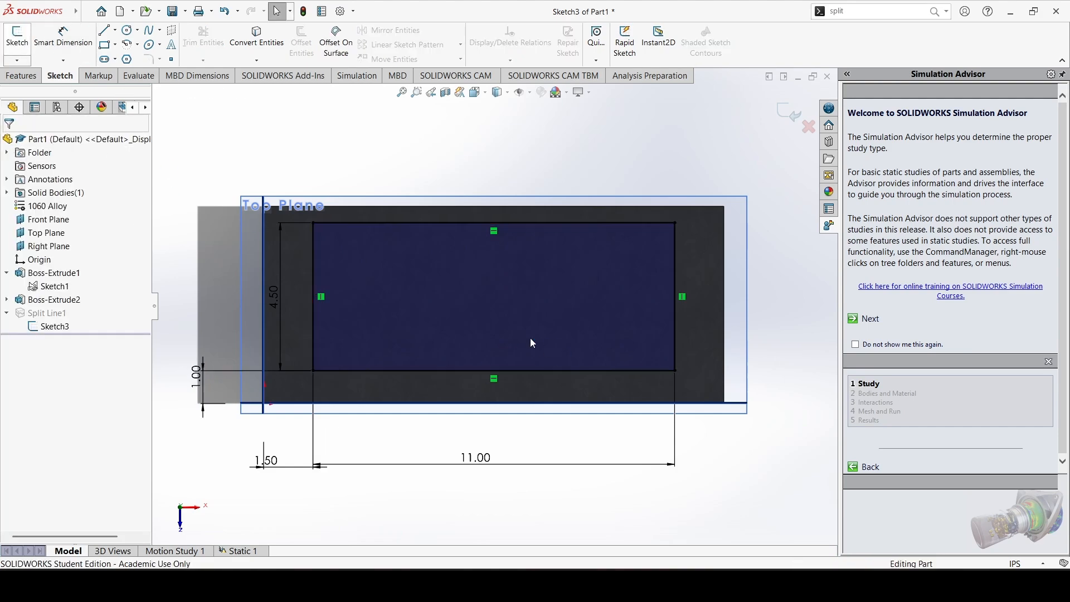
pyautogui.click(234, 551)
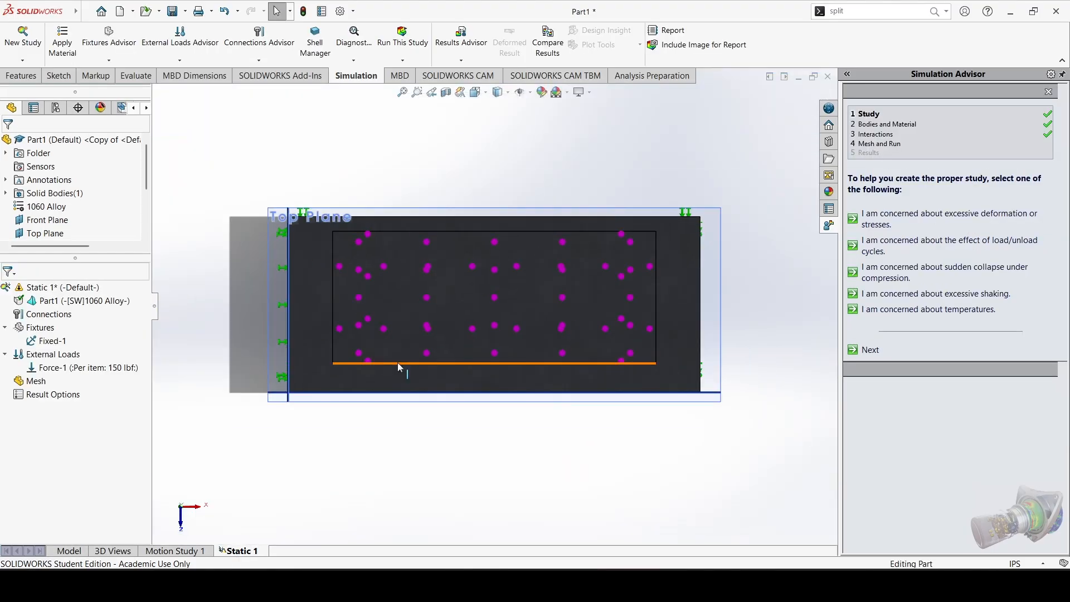
pyautogui.moveTo(398, 366); pyautogui.dragTo(472, 244, button='middle')
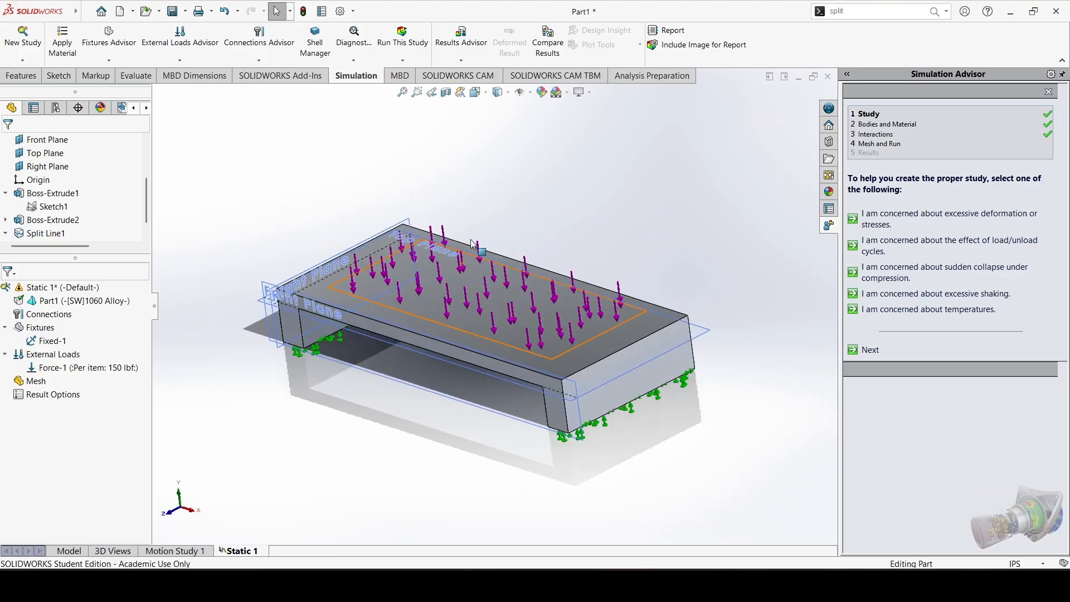
# Hide the Front, Top and Right Planes.
pyautogui.scroll(3, 53, 213)
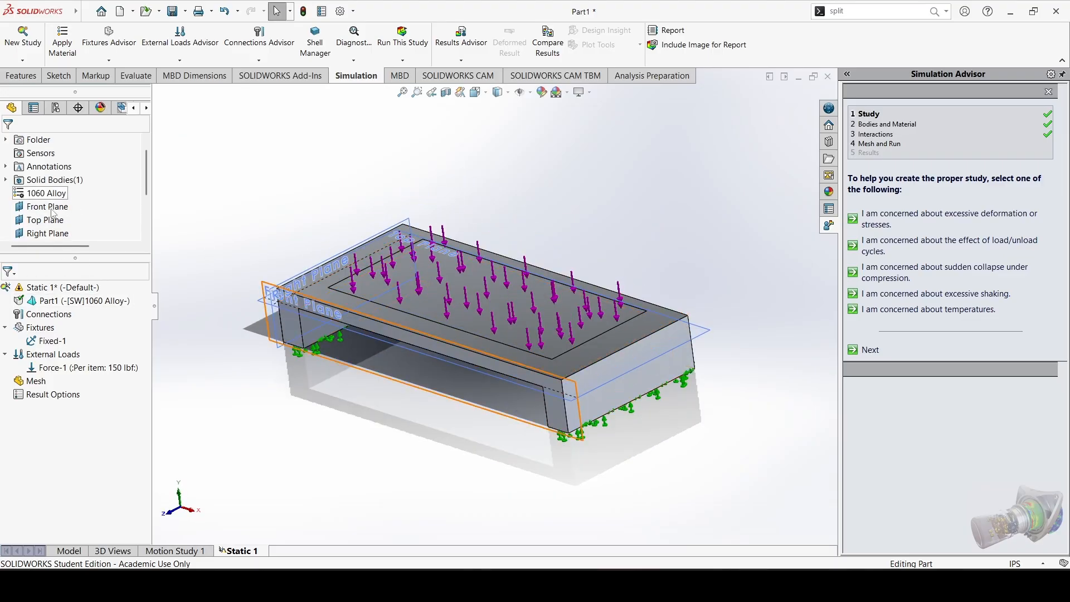
pyautogui.rightClick(53, 212)
pyautogui.click(48, 220)
pyautogui.rightClick(59, 221)
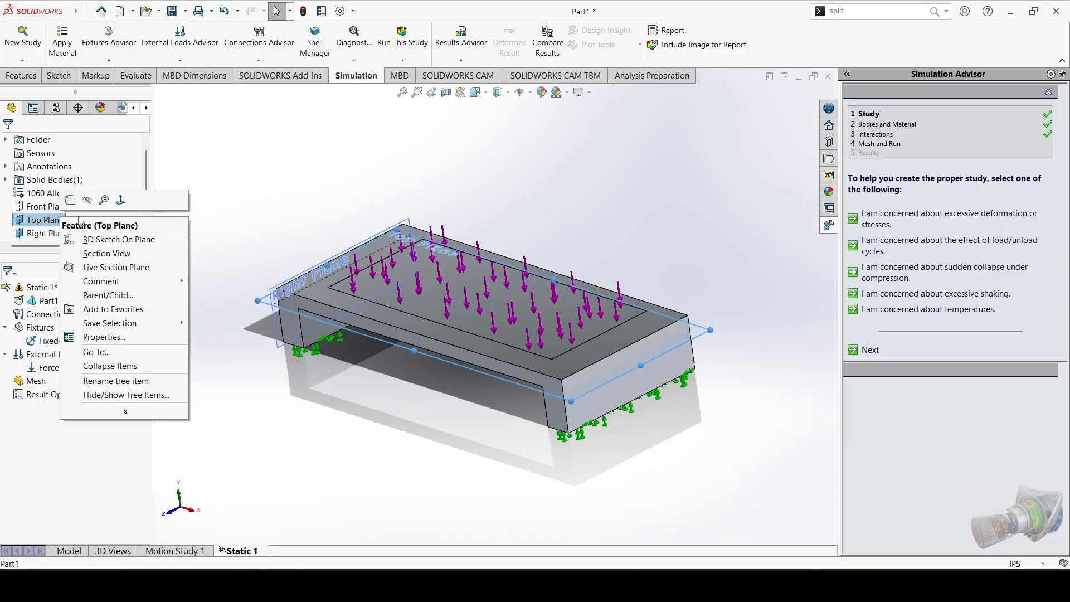
pyautogui.click(87, 201)
pyautogui.rightClick(73, 234)
pyautogui.click(100, 217)
pyautogui.scroll(-3, 107, 222)
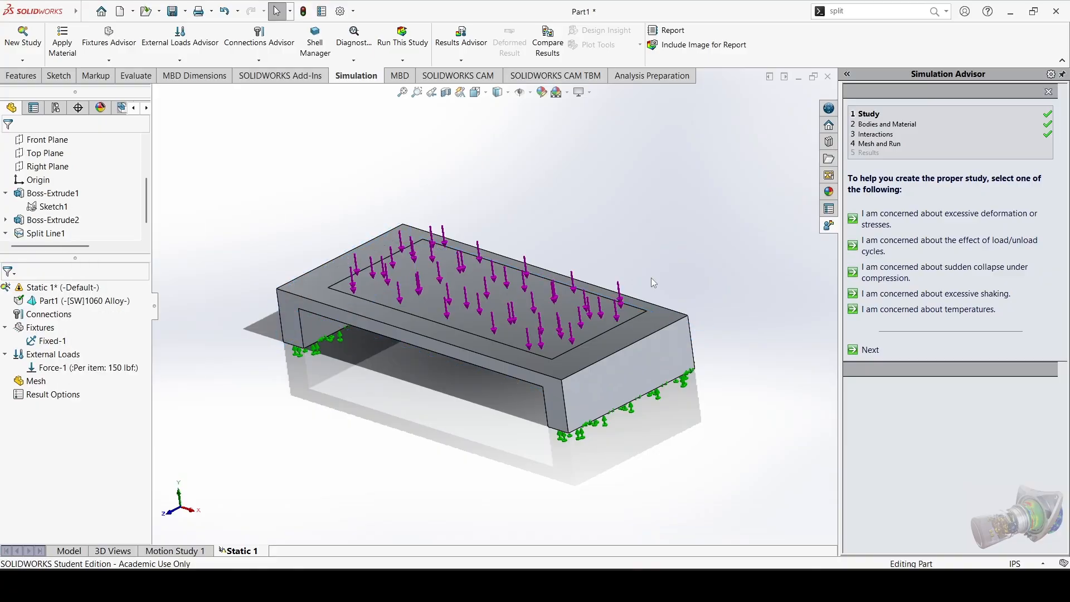
# Examine the force on the split top region, the fixtures under both legs and the available connection types.
pyautogui.moveTo(651, 282); pyautogui.dragTo(387, 296, button='middle')
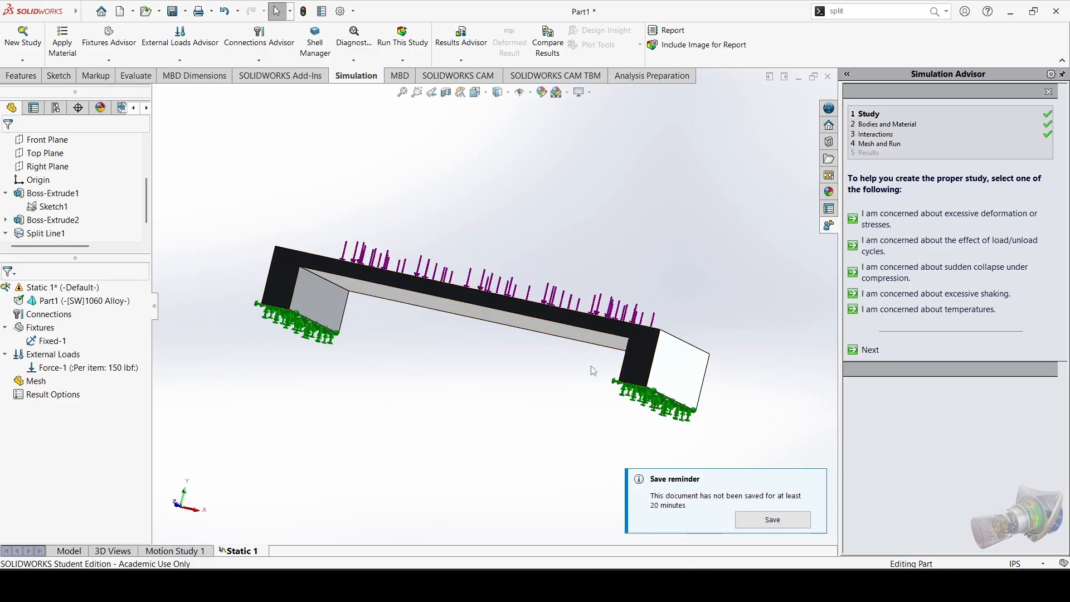
pyautogui.moveTo(426, 322); pyautogui.dragTo(602, 409, button='middle')
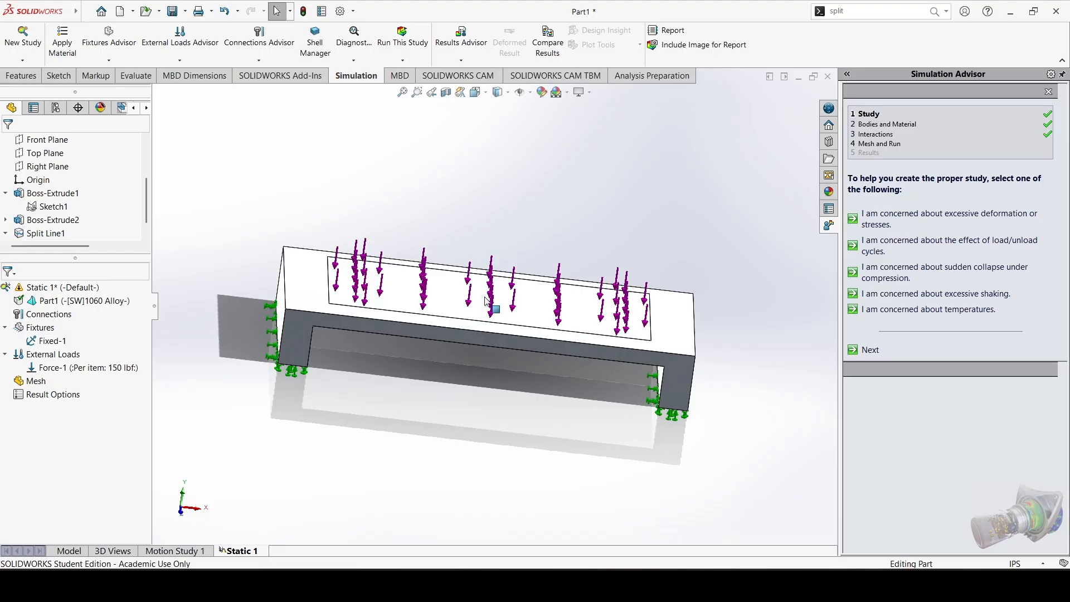
pyautogui.moveTo(484, 270); pyautogui.dragTo(292, 246, button='middle')
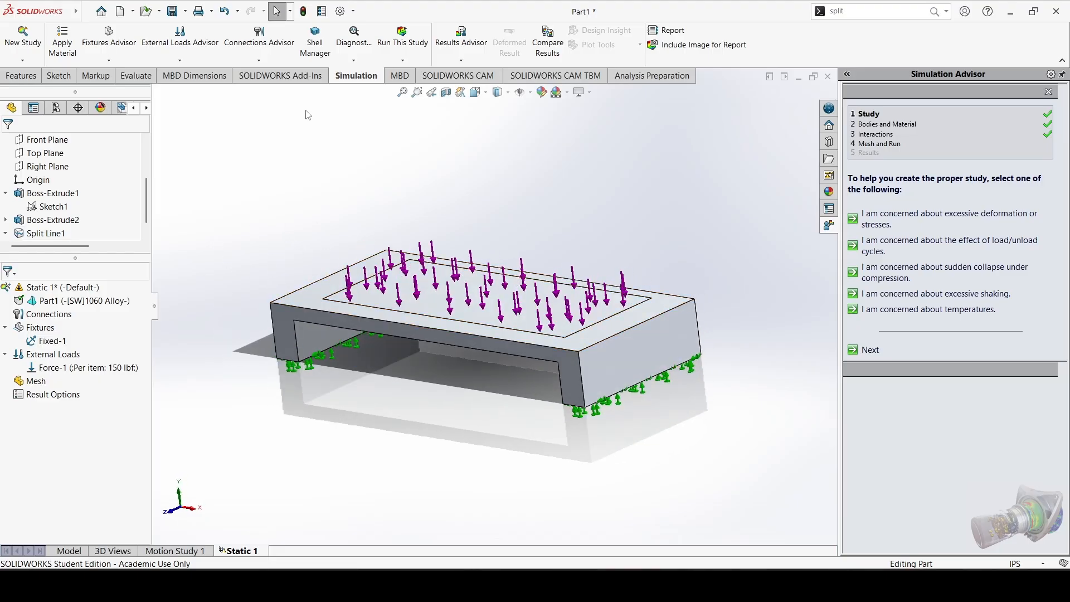
pyautogui.click(252, 61)
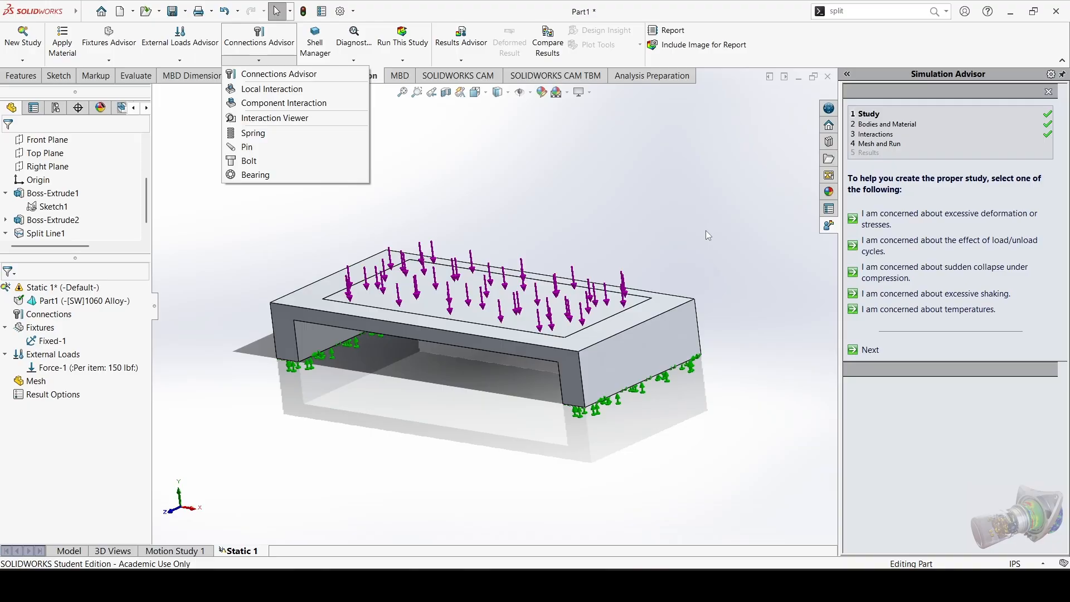
pyautogui.click(674, 232)
pyautogui.scroll(-4, 641, 357)
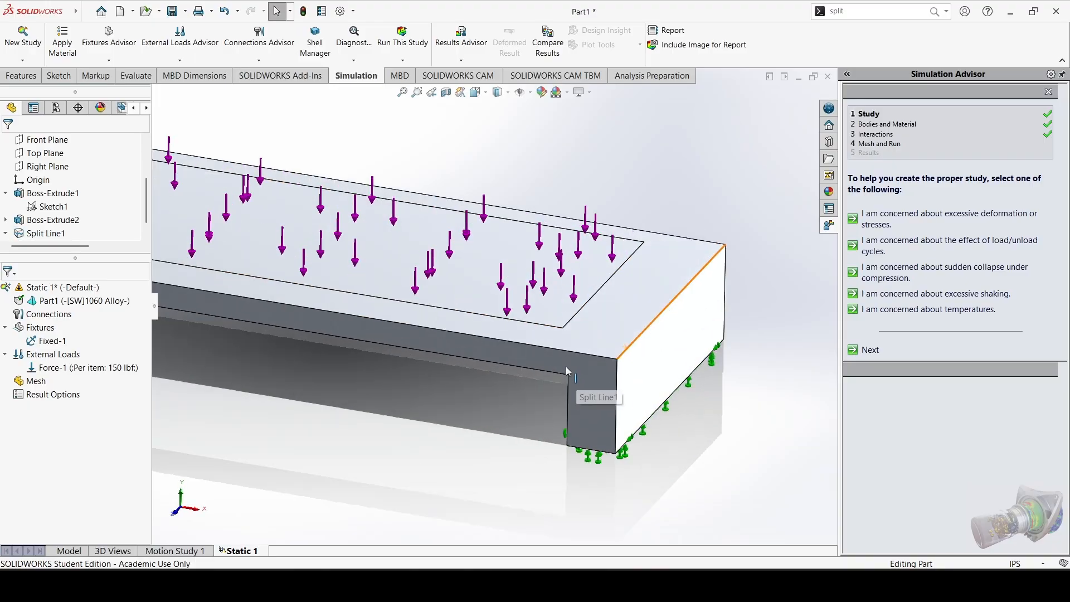
pyautogui.click(543, 359)
pyautogui.click(818, 446)
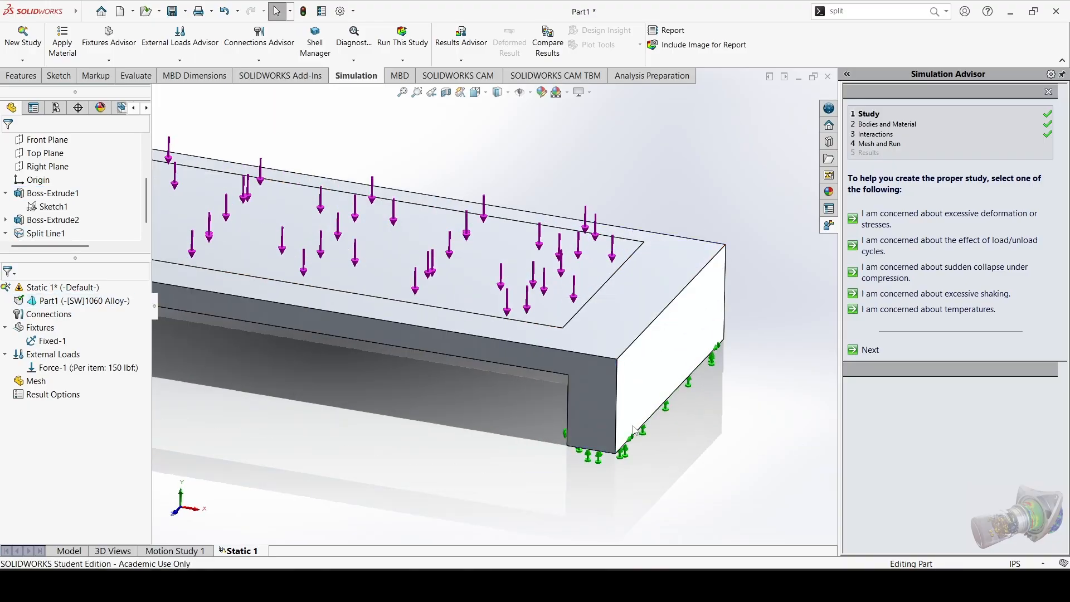
pyautogui.click(597, 415)
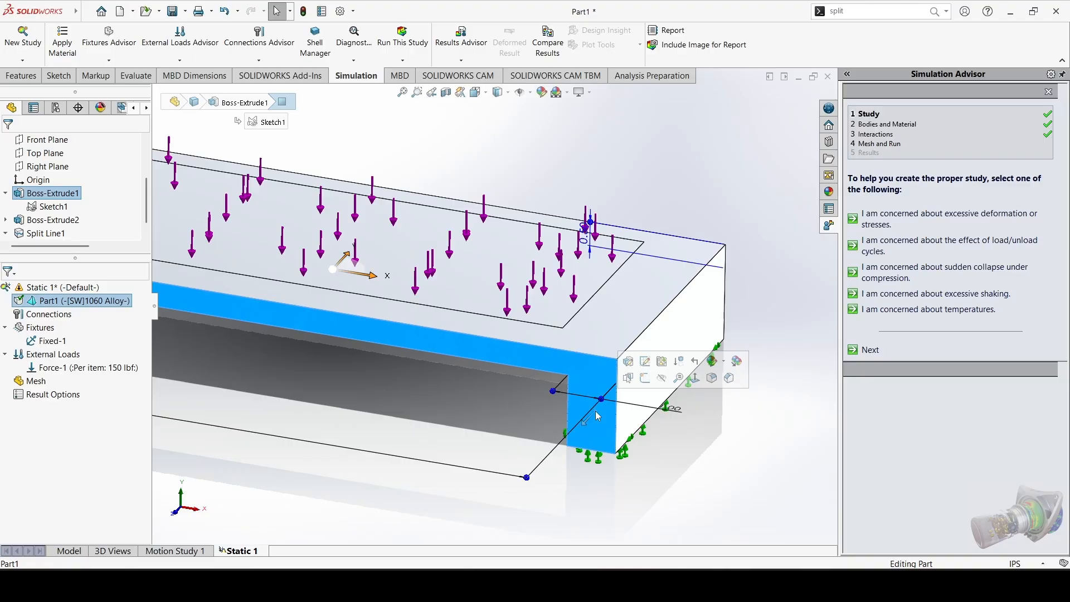
pyautogui.press('Escape')
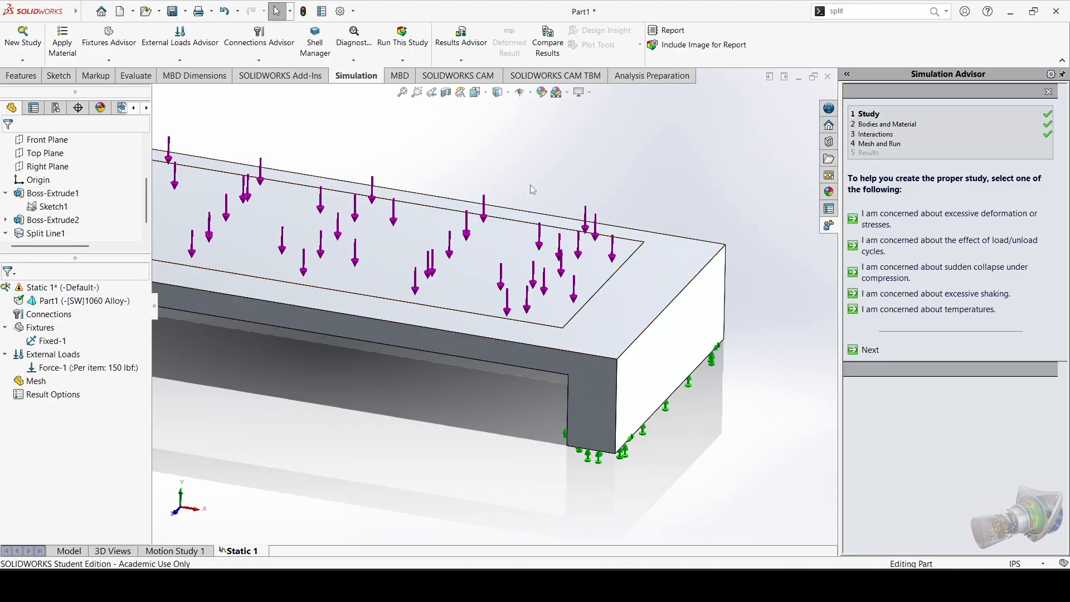
# Examine the bolt and pin connector settings, including the countersink bolt type and the pin's connection type and English (IPS) units.
pyautogui.click(259, 61)
pyautogui.click(248, 162)
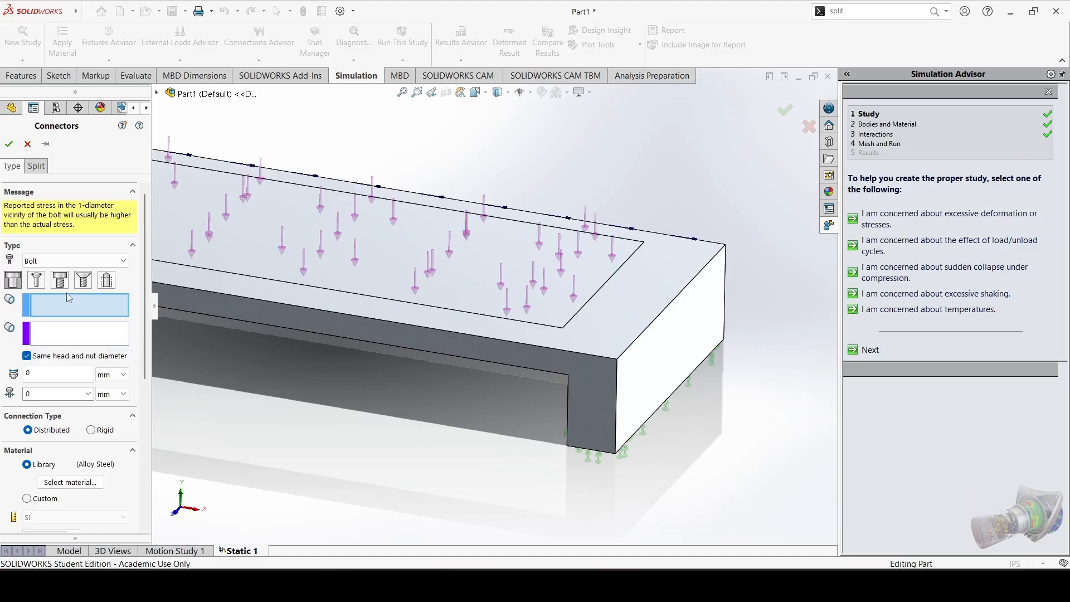
pyautogui.click(37, 280)
pyautogui.click(56, 254)
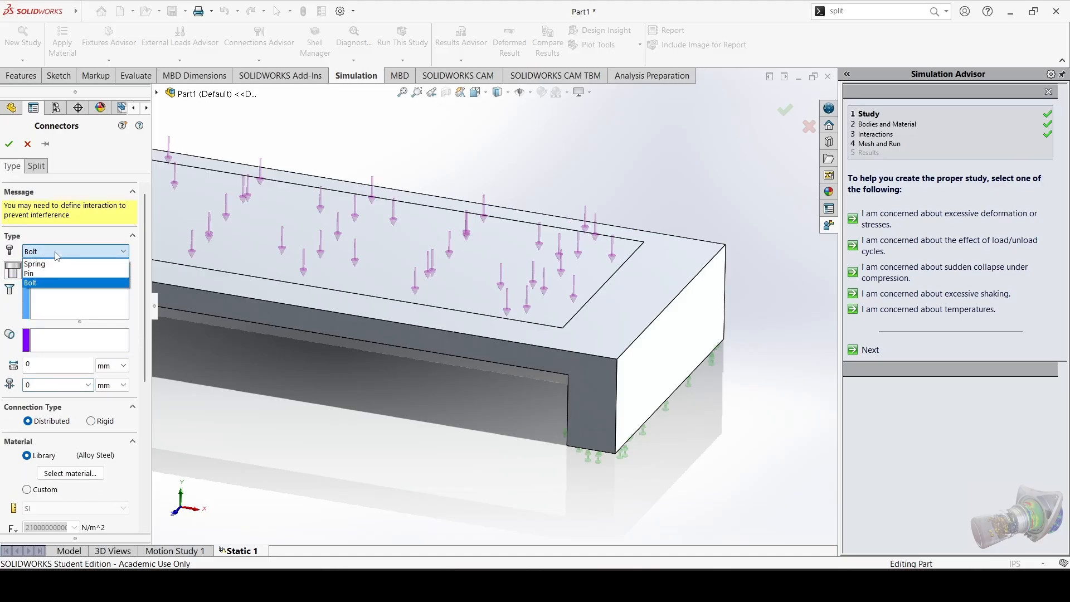
pyautogui.click(57, 276)
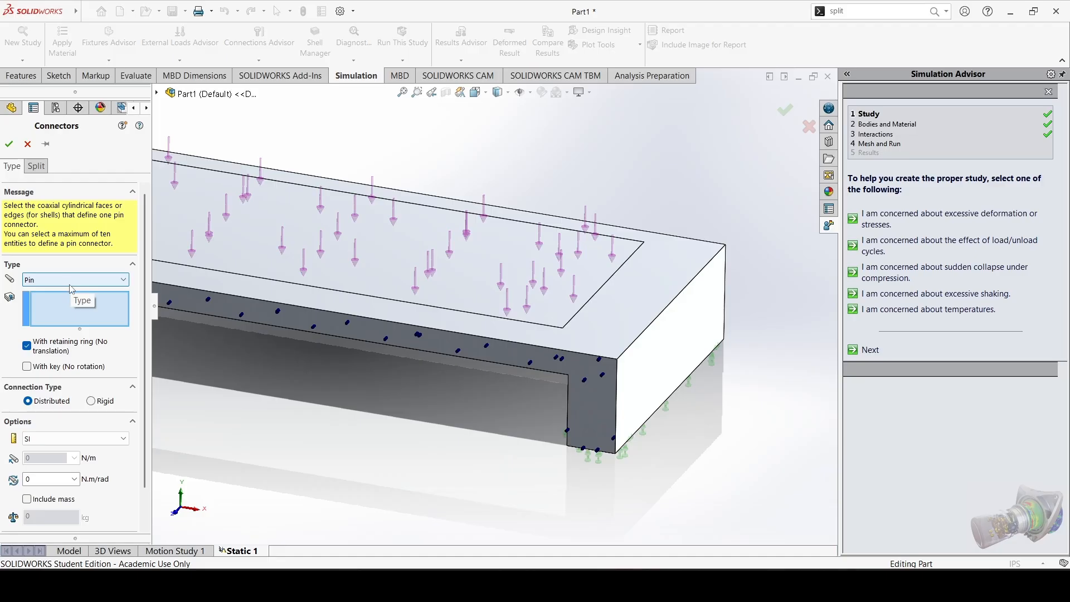
pyautogui.click(91, 401)
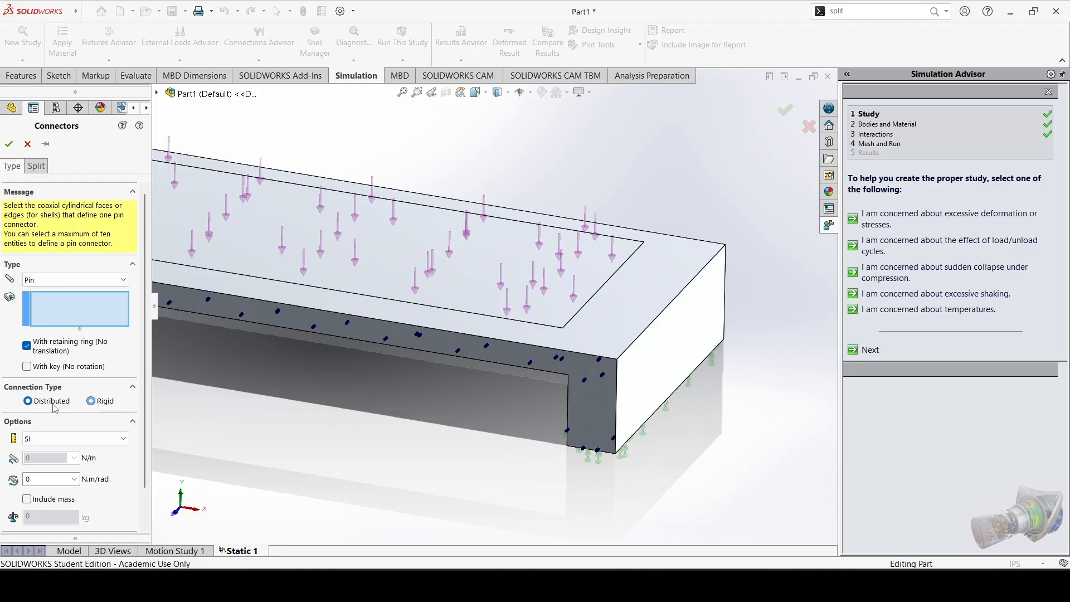
pyautogui.scroll(-2, 58, 406)
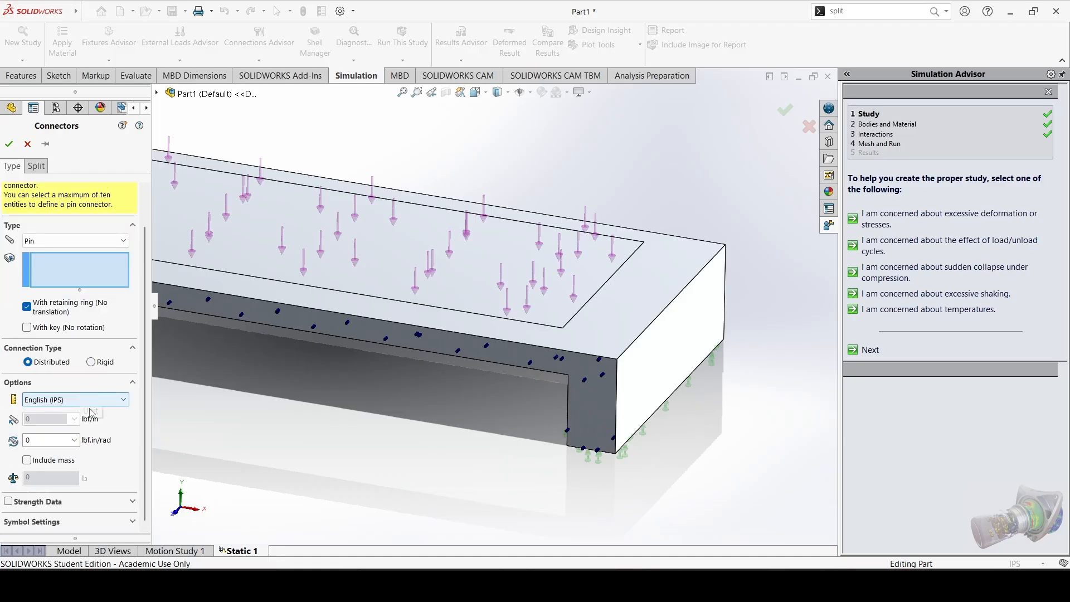
pyautogui.scroll(-1, 94, 409)
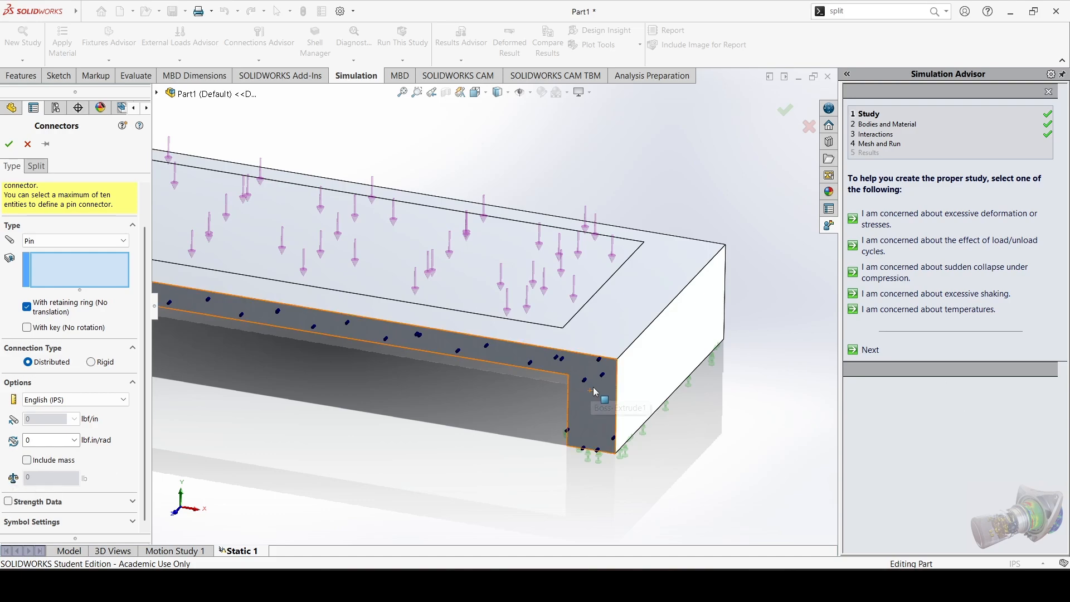
pyautogui.moveTo(600, 404); pyautogui.dragTo(626, 358, button='middle')
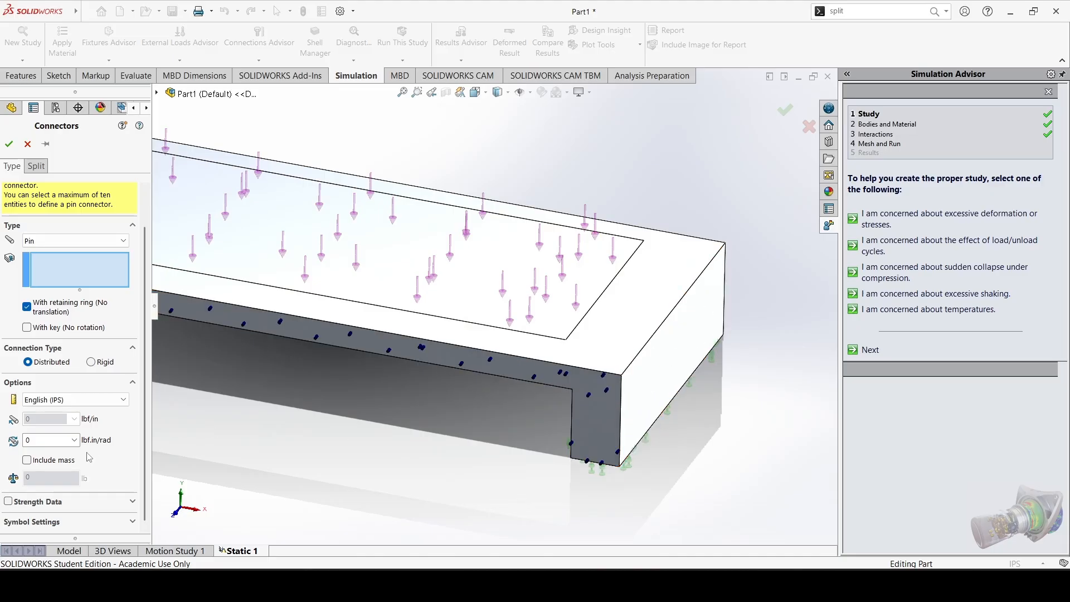
# Review the spring connector settings, switch back to the bolt type and close the definition without creating a connector.
pyautogui.click(73, 243)
pyautogui.click(73, 254)
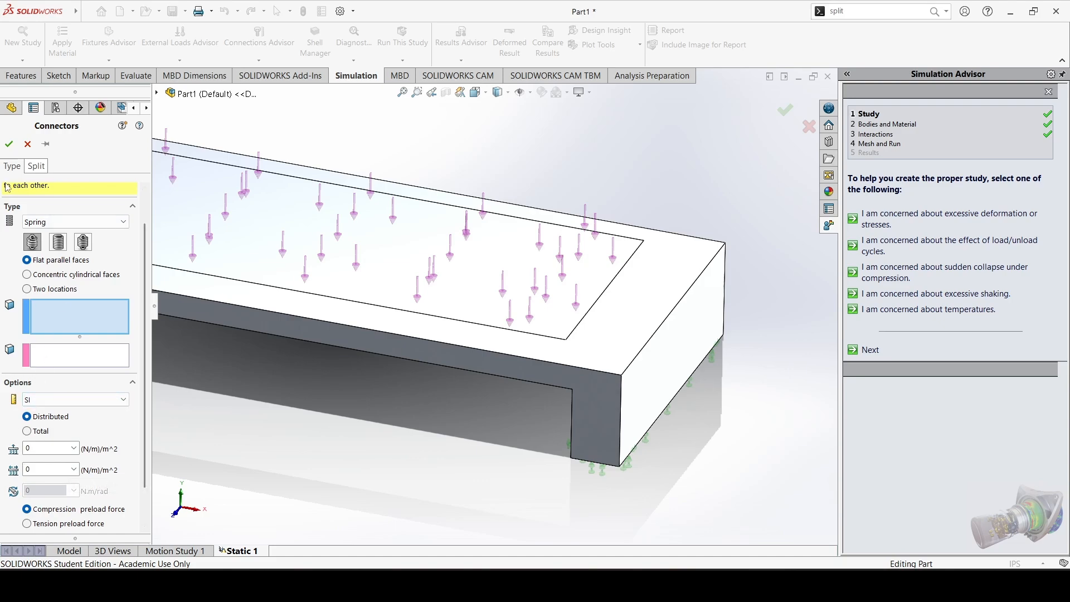
pyautogui.click(49, 221)
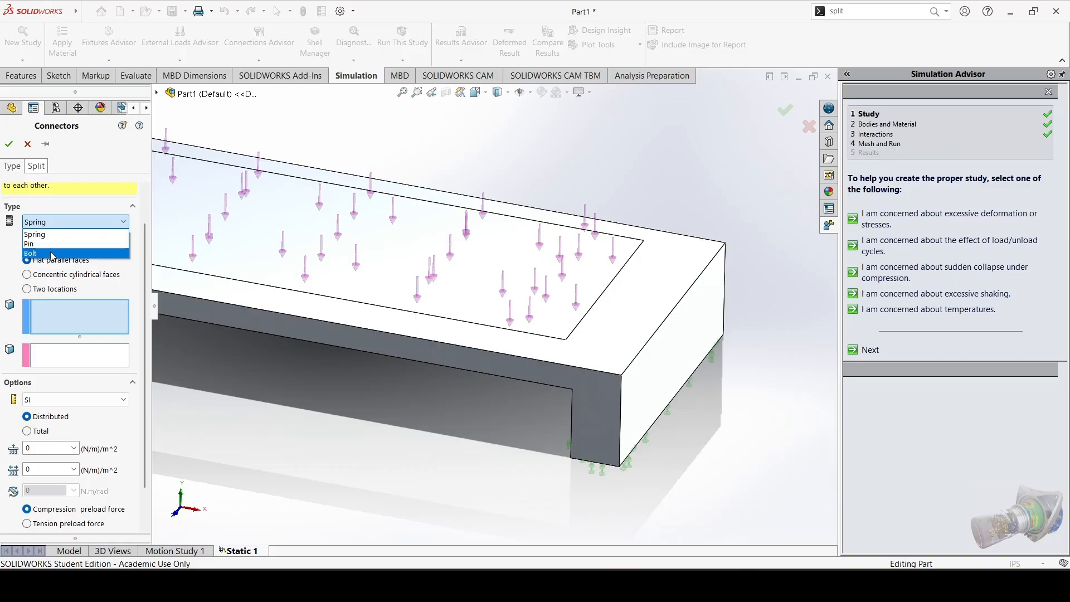
pyautogui.click(51, 254)
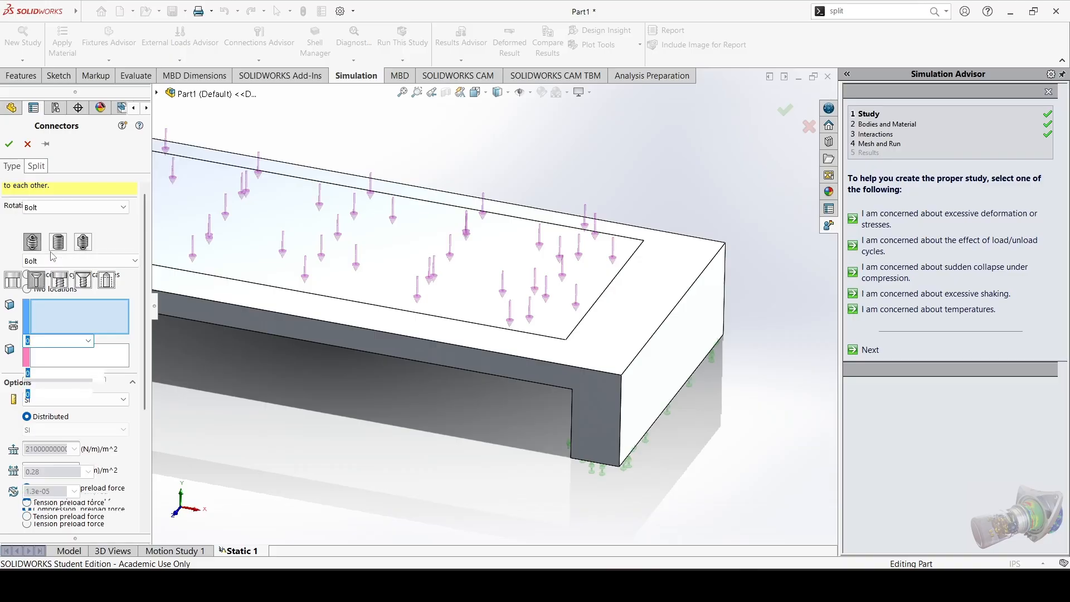
pyautogui.click(27, 145)
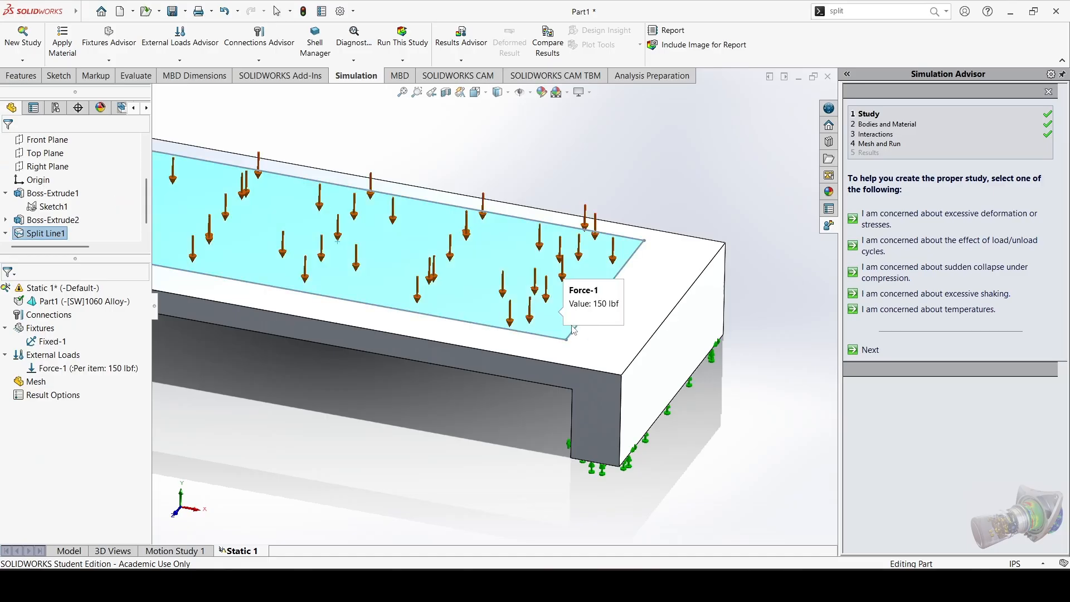
pyautogui.scroll(3, 407, 331)
pyautogui.scroll(-2, 359, 257)
pyautogui.moveTo(360, 257); pyautogui.dragTo(377, 285, button='middle')
pyautogui.moveTo(572, 363); pyautogui.dragTo(548, 293, button='middle')
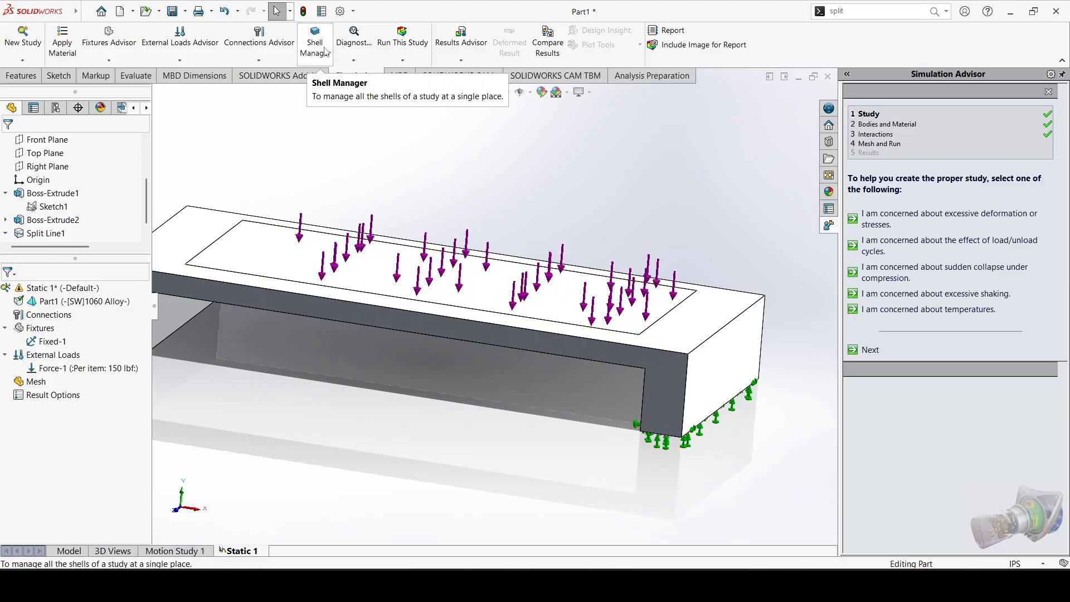
pyautogui.click(357, 54)
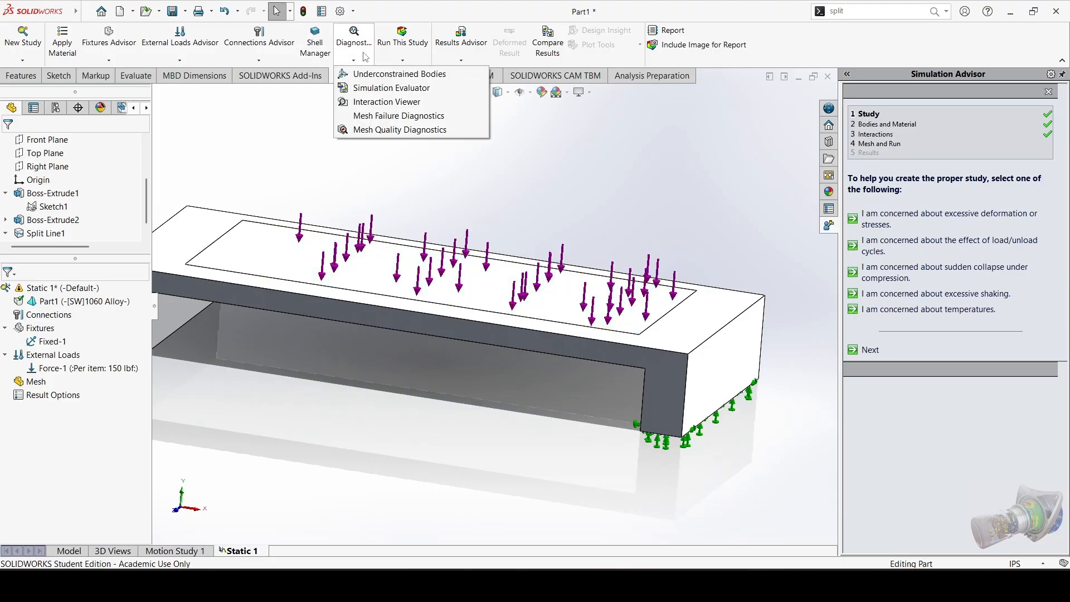
# Mesh the part with the mesh density at its coarsest setting.
pyautogui.moveTo(399, 59)
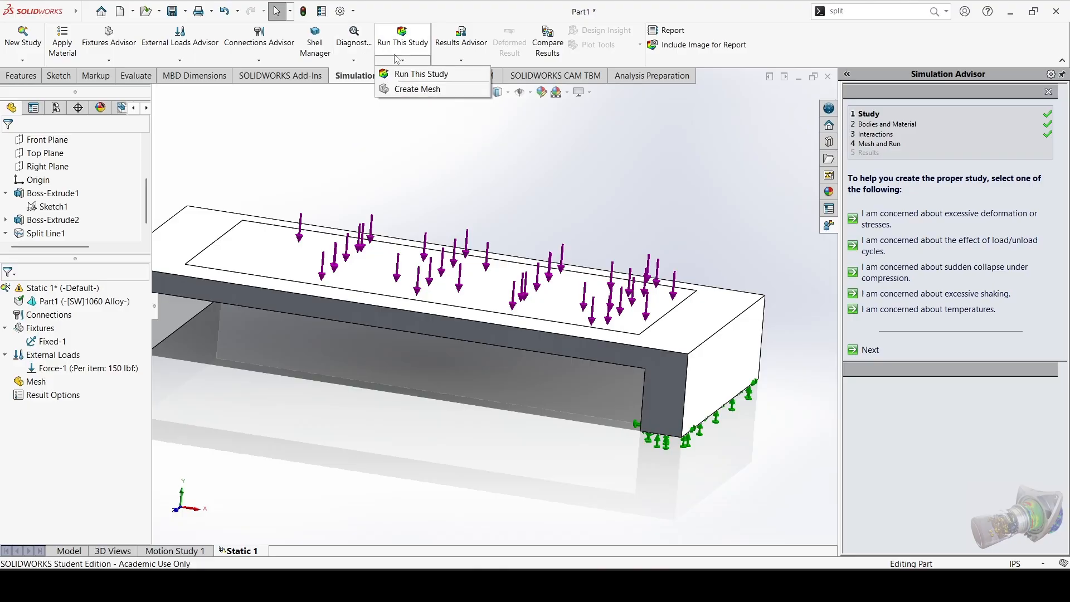
pyautogui.click(418, 91)
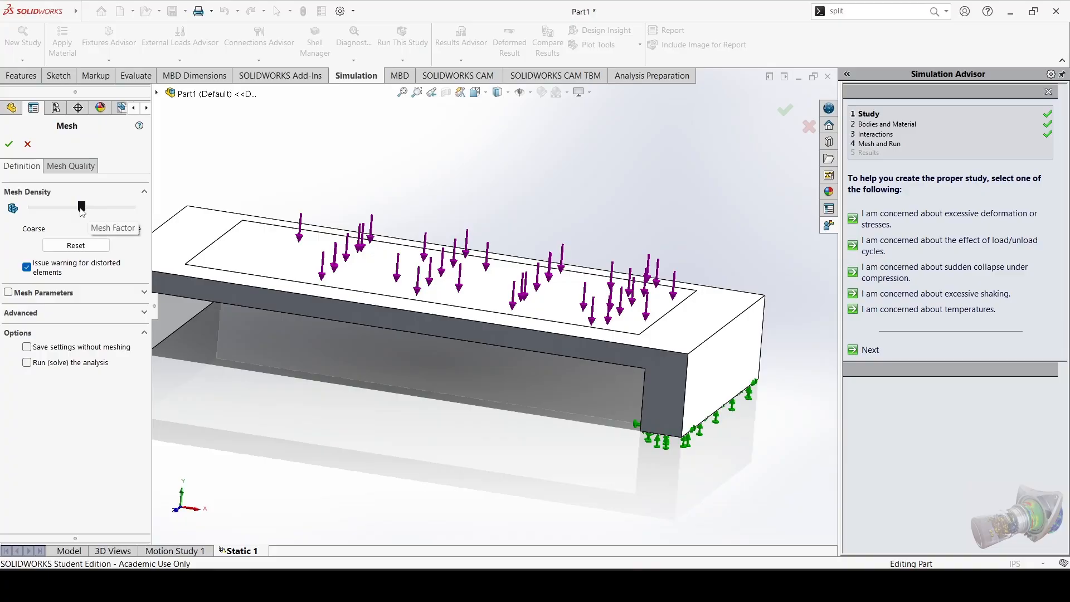
pyautogui.moveTo(81, 208); pyautogui.dragTo(11, 215)
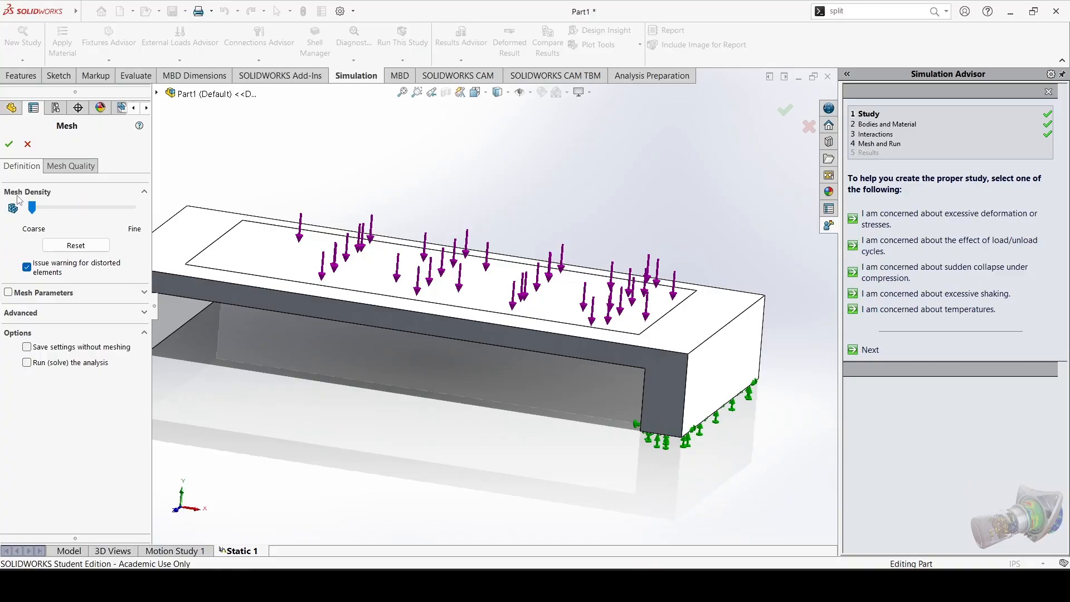
pyautogui.click(9, 143)
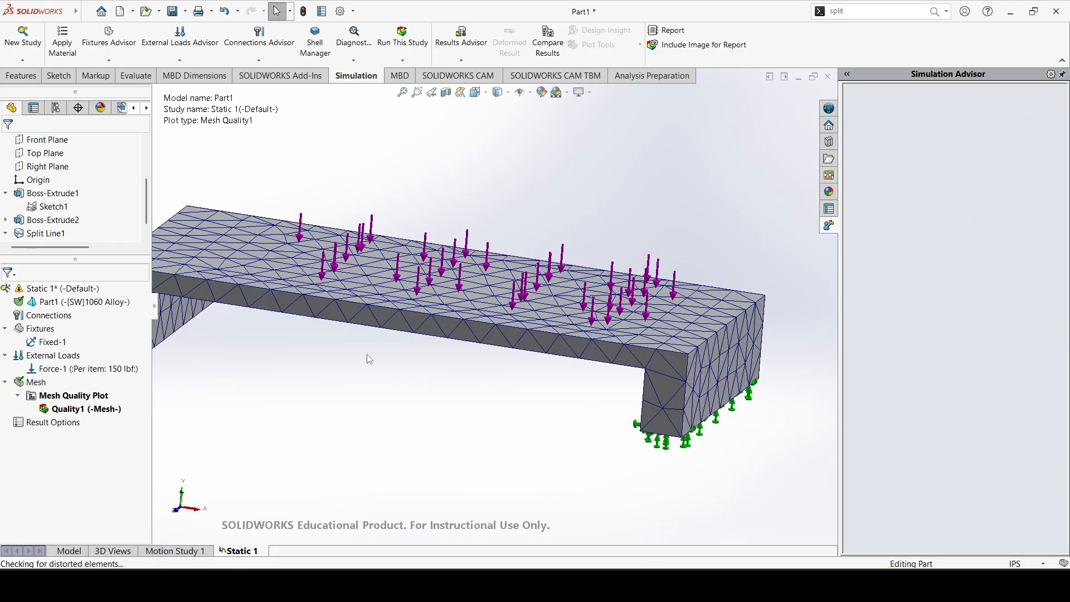
pyautogui.moveTo(457, 348); pyautogui.dragTo(408, 393, button='middle')
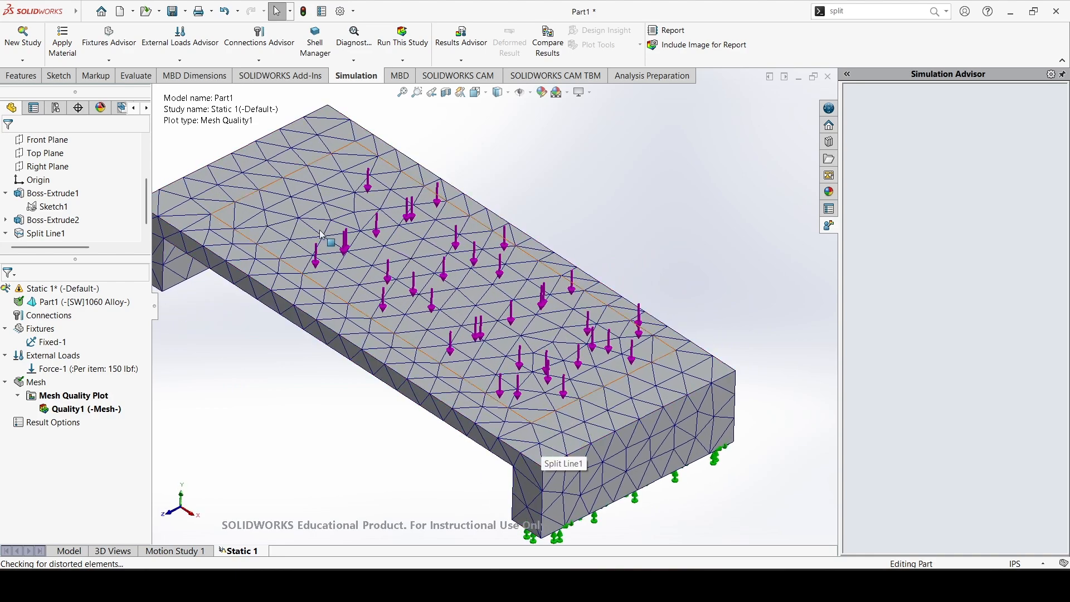
# Remesh the part with the mesh density at its finest setting.
pyautogui.click(402, 60)
pyautogui.click(413, 88)
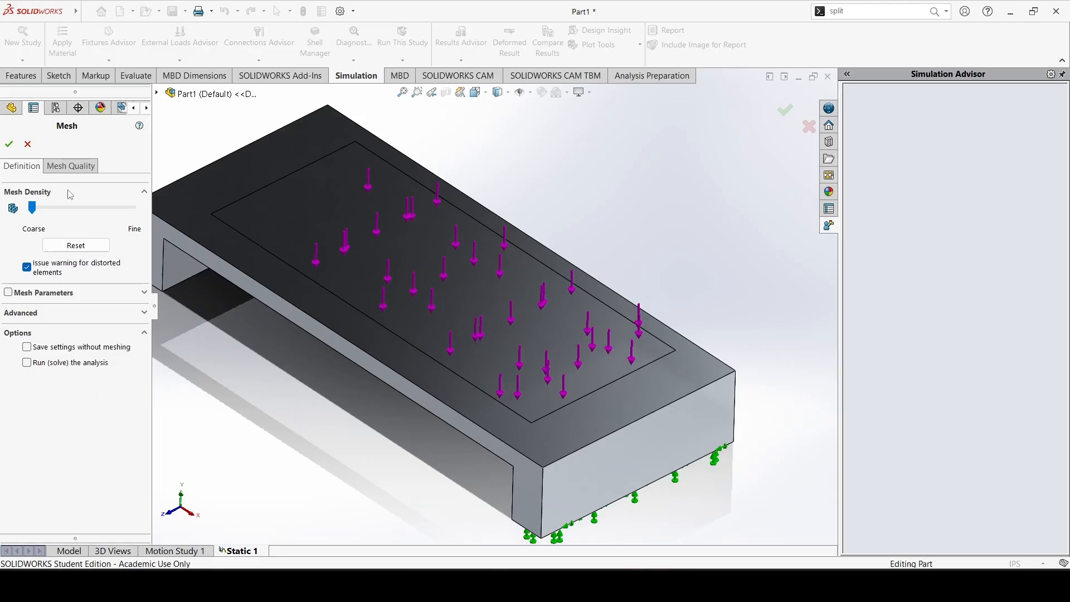
pyautogui.moveTo(31, 208); pyautogui.dragTo(132, 207)
pyautogui.click(9, 144)
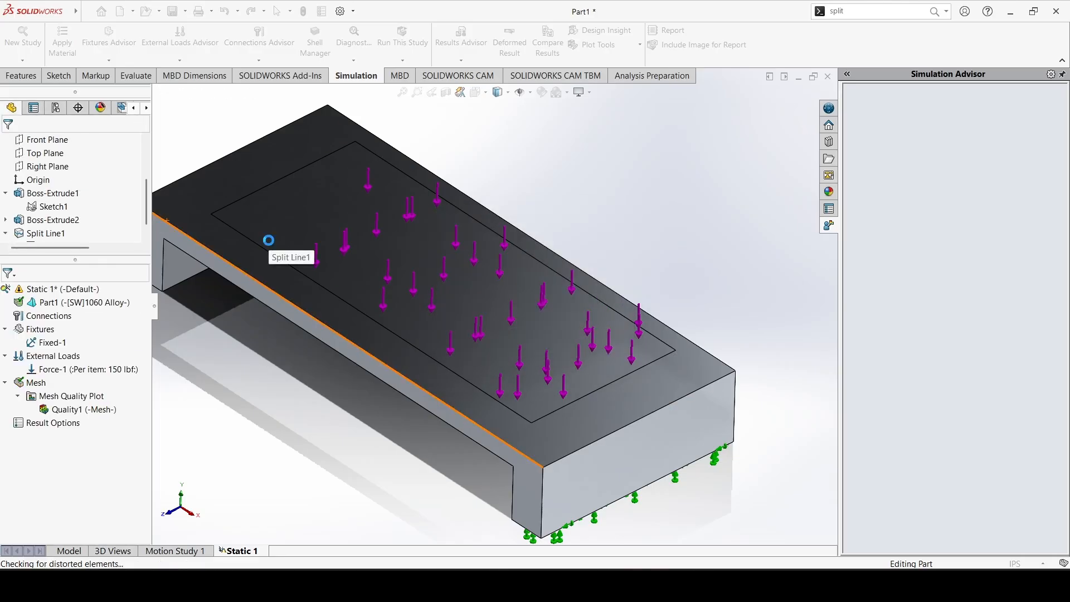
# Examine the fine mesh across the loaded top face, the side edges and the fixed legs from several angles.
pyautogui.moveTo(268, 240); pyautogui.dragTo(365, 238, button='middle')
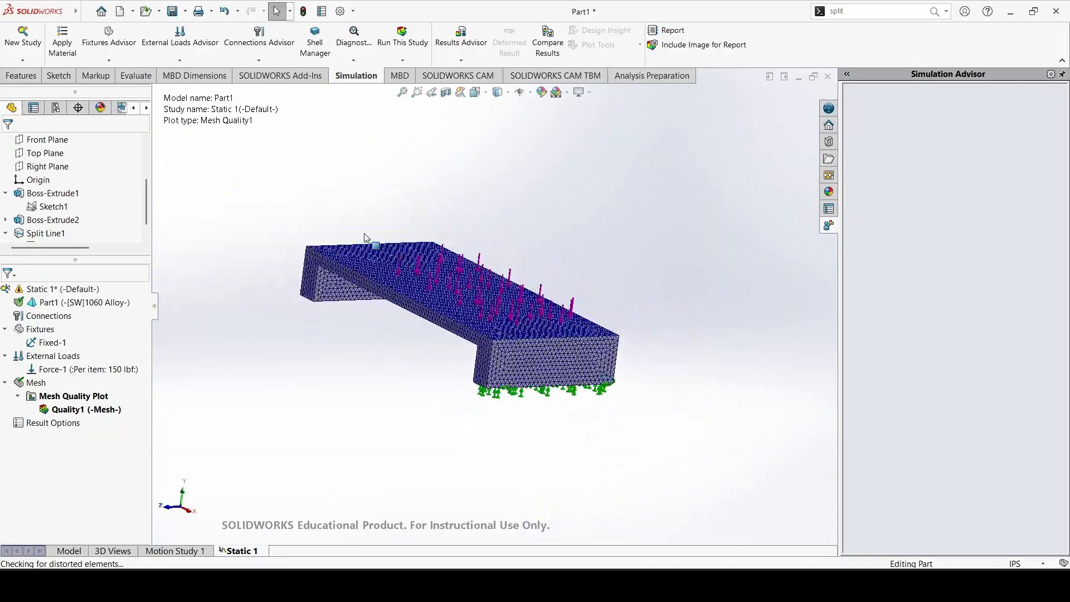
pyautogui.scroll(-2, 366, 238)
pyautogui.moveTo(427, 260); pyautogui.dragTo(412, 339, button='middle')
pyautogui.moveTo(524, 365); pyautogui.dragTo(532, 379, button='middle')
pyautogui.scroll(-5, 530, 377)
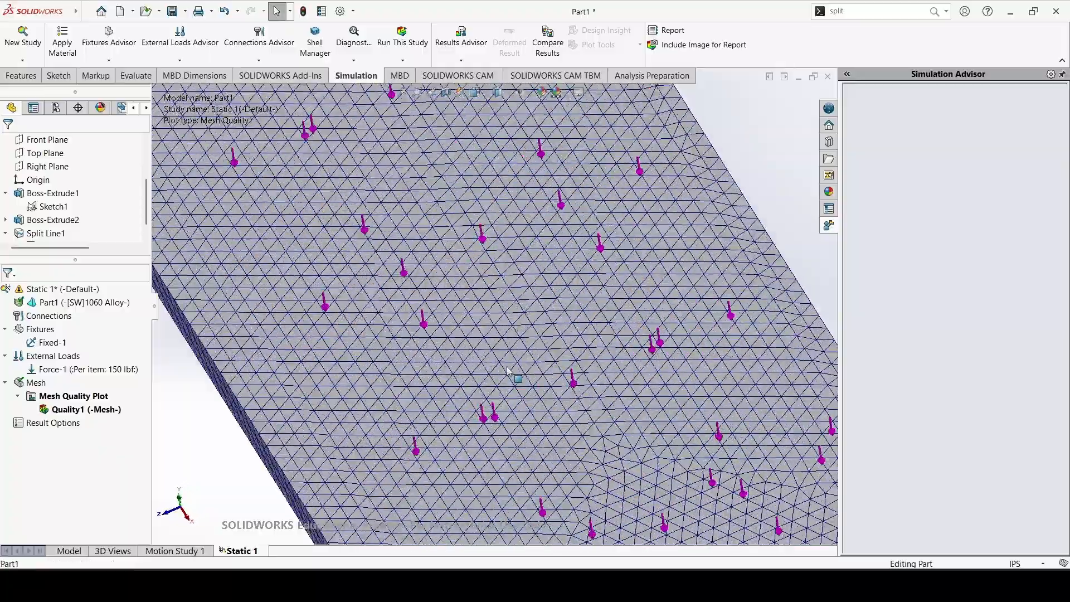
pyautogui.scroll(4, 529, 377)
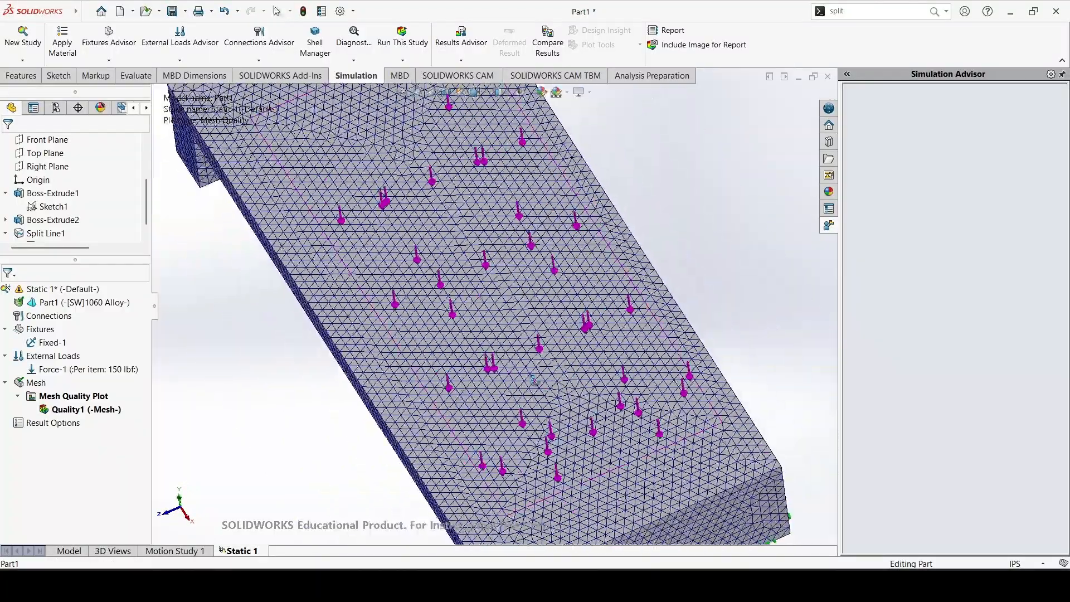
pyautogui.moveTo(533, 381); pyautogui.dragTo(555, 380, button='middle')
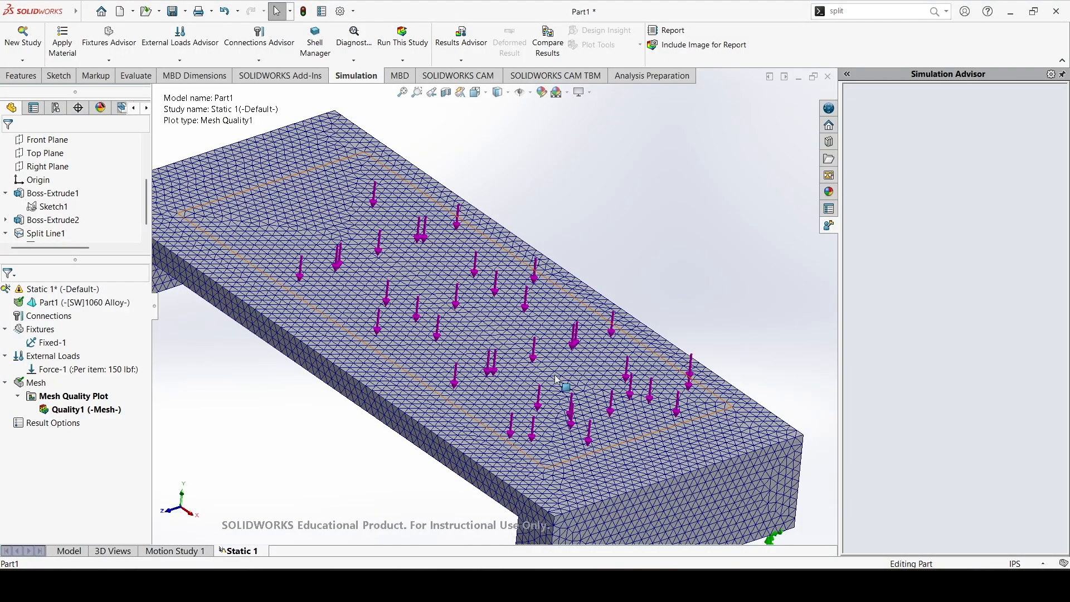
pyautogui.scroll(2, 524, 338)
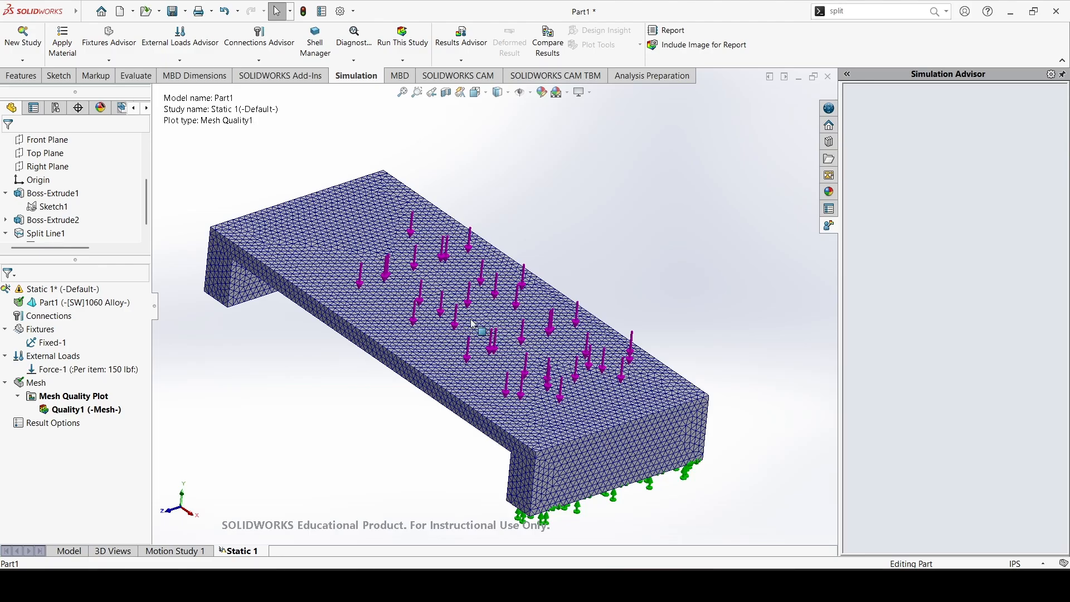
pyautogui.moveTo(472, 323); pyautogui.dragTo(434, 307, button='middle')
pyautogui.moveTo(530, 398); pyautogui.dragTo(537, 410, button='middle')
pyautogui.scroll(5, 538, 412)
pyautogui.scroll(-5, 544, 426)
pyautogui.scroll(-1, 534, 421)
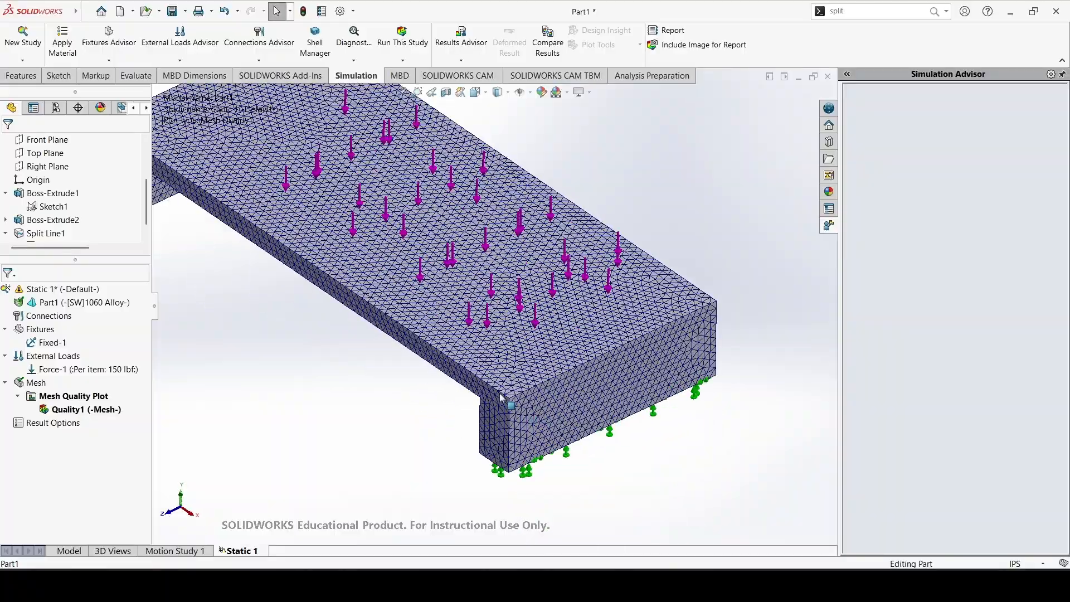
pyautogui.scroll(1, 395, 300)
pyautogui.moveTo(390, 294); pyautogui.dragTo(396, 258, button='middle')
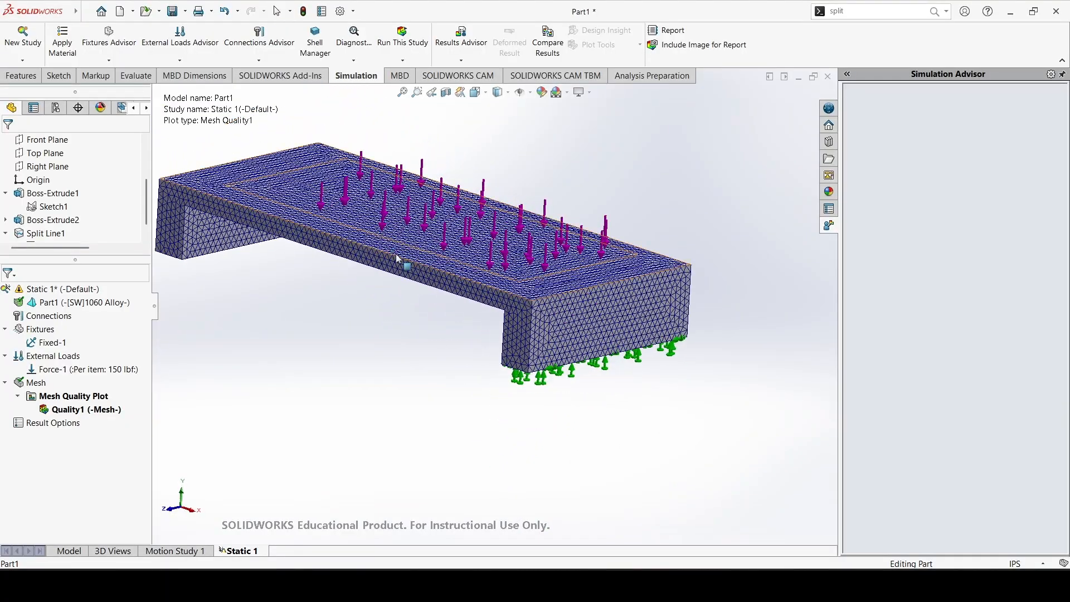
pyautogui.scroll(-3, 378, 245)
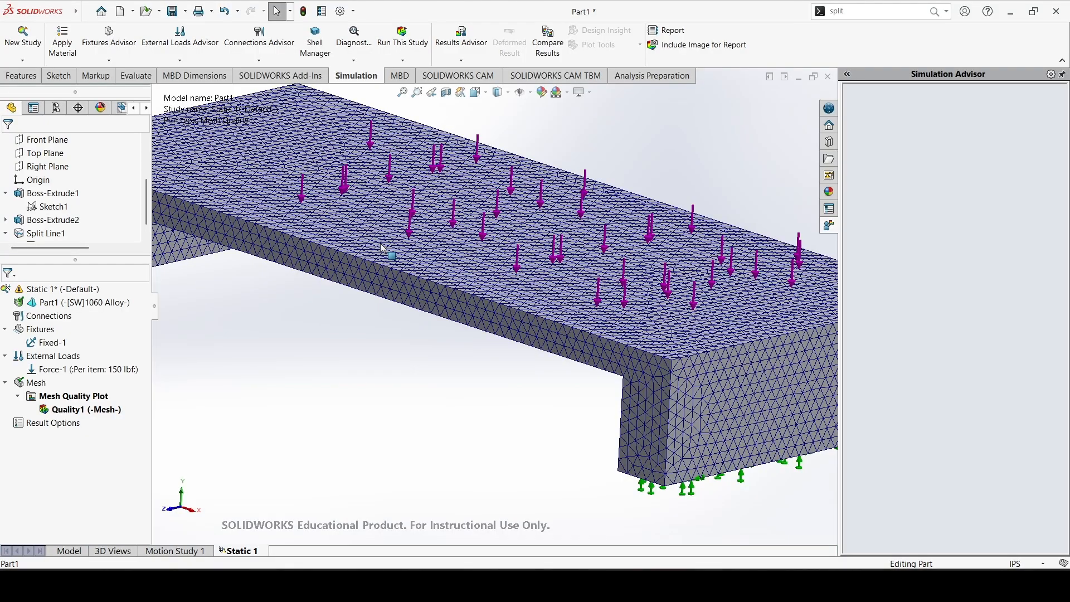
pyautogui.scroll(5, 382, 248)
pyautogui.moveTo(445, 231); pyautogui.dragTo(424, 252, button='middle')
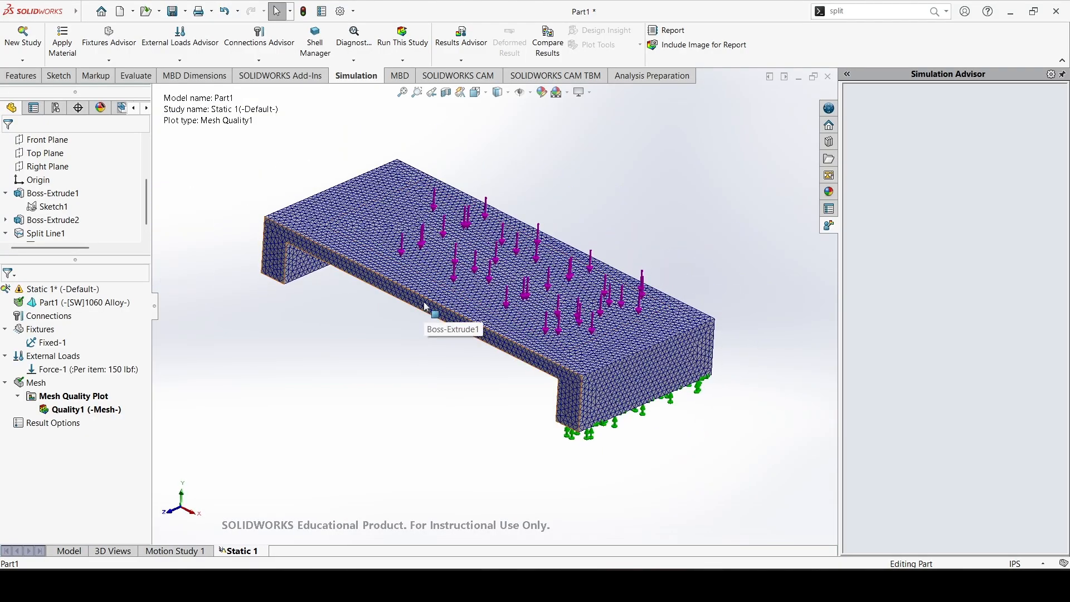
pyautogui.scroll(-3, 611, 355)
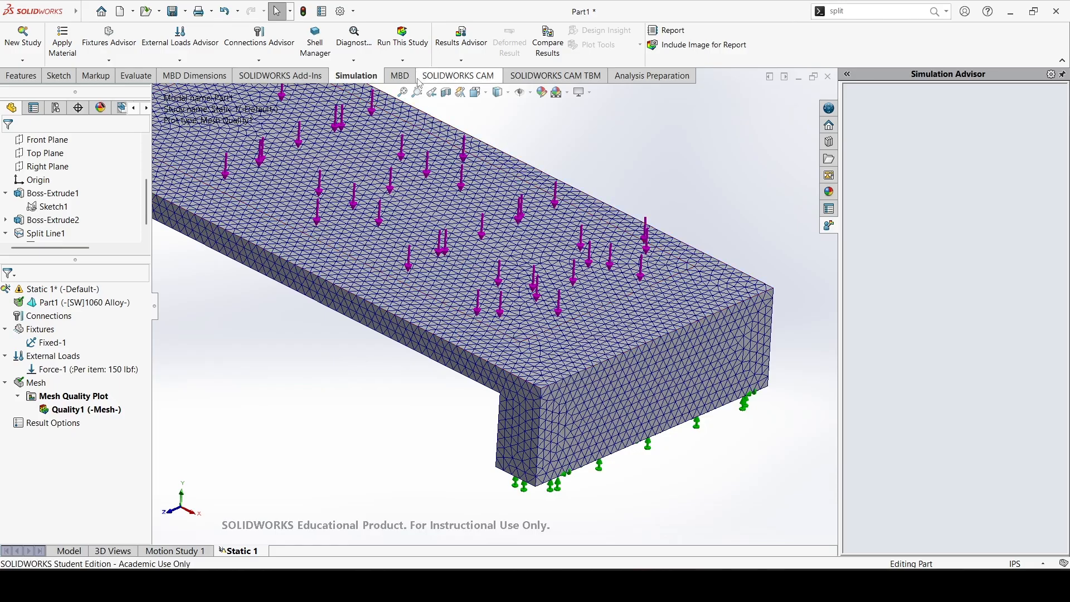
# Reopen the mesh definition and review its mesh quality and advanced Jacobian points settings.
pyautogui.click(402, 60)
pyautogui.click(410, 90)
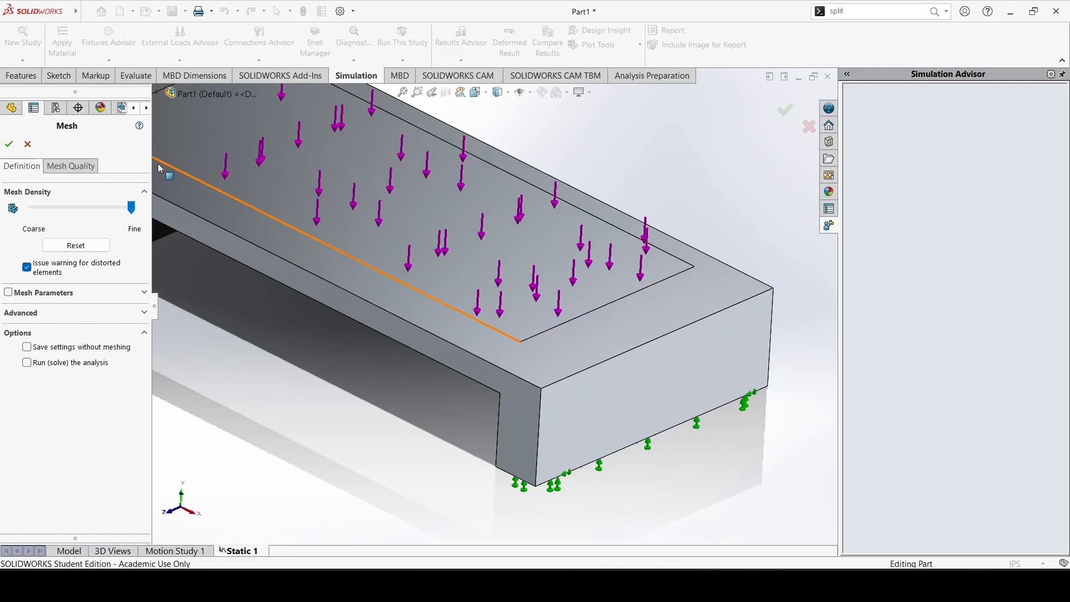
pyautogui.click(69, 170)
pyautogui.click(36, 172)
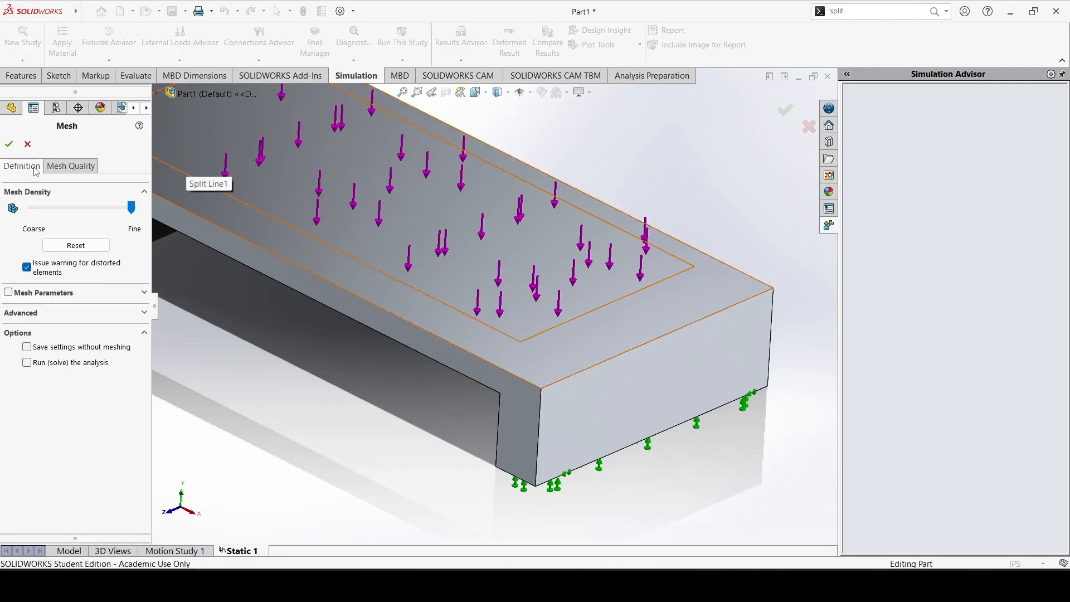
pyautogui.click(41, 313)
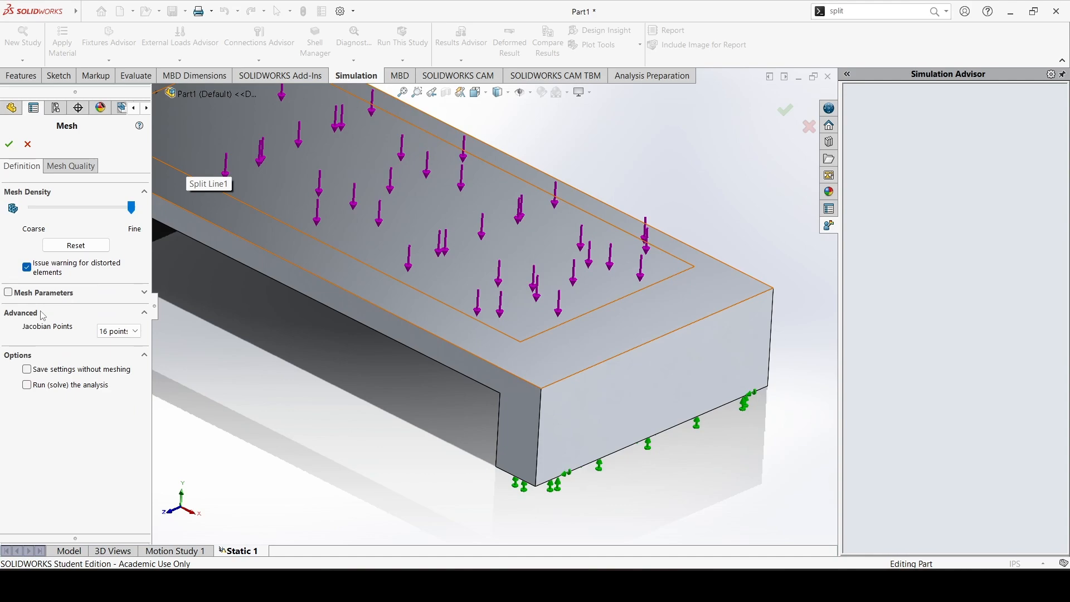
pyautogui.click(106, 333)
pyautogui.click(60, 331)
# Enable the mesh parameters with a blended curvature-based mesh in inches and regenerate the mesh at the finest density.
pyautogui.click(105, 294)
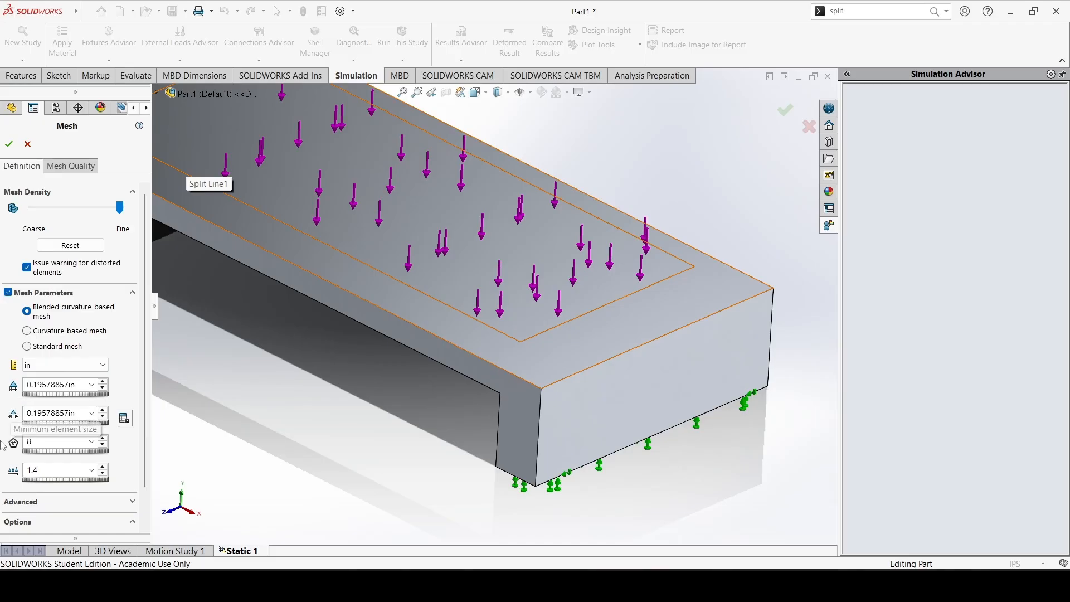
pyautogui.click(29, 297)
pyautogui.click(59, 297)
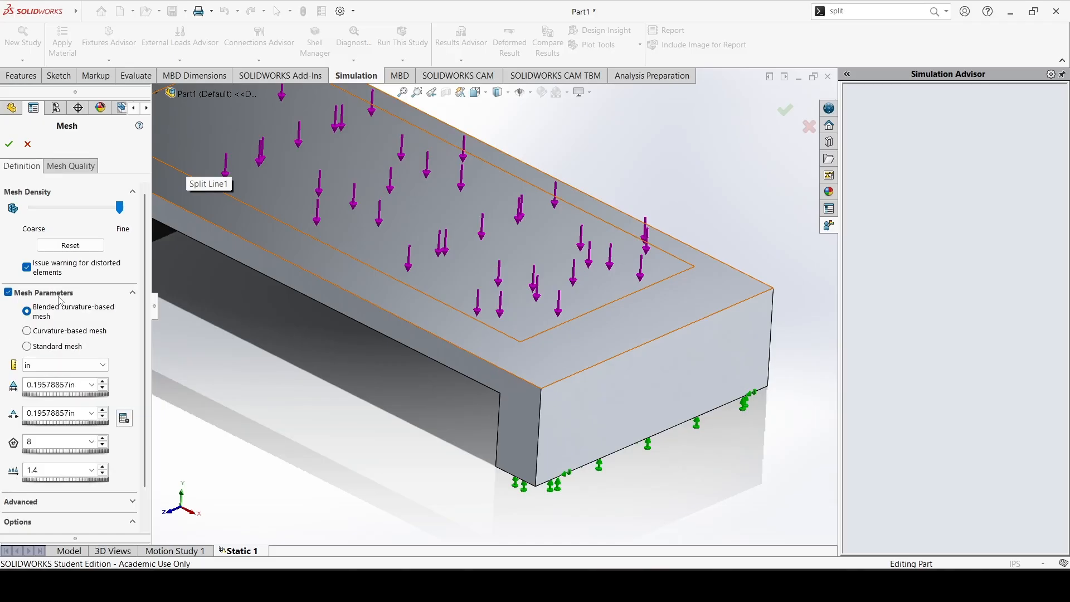
pyautogui.click(69, 297)
pyautogui.click(10, 144)
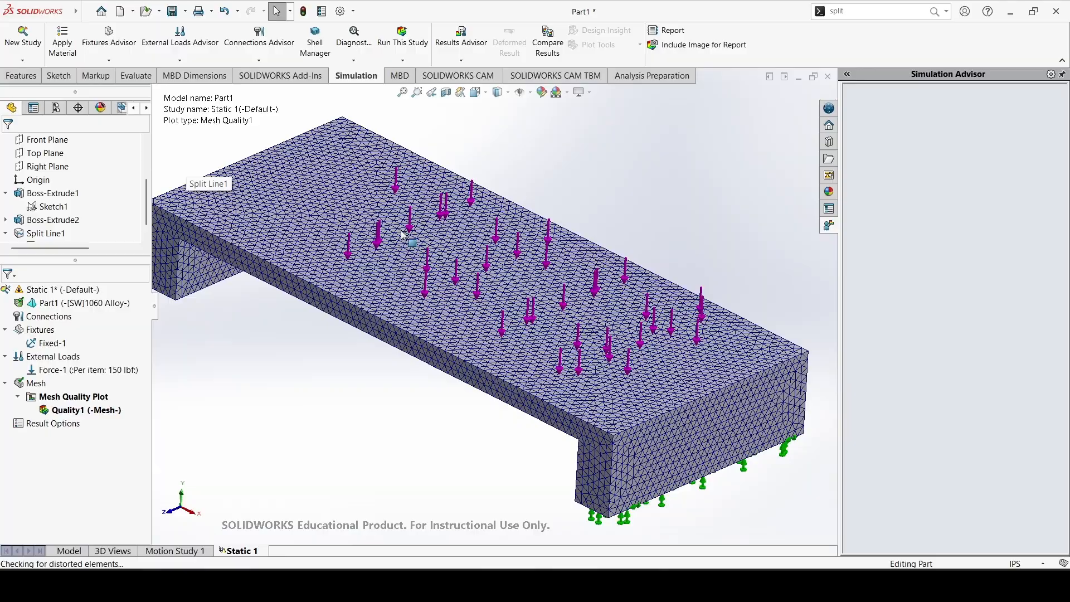
# Examine how the mesh elements line up with the edges and corners of the split region on the top face.
pyautogui.scroll(-5, 392, 273)
pyautogui.moveTo(430, 311); pyautogui.dragTo(399, 269, button='middle')
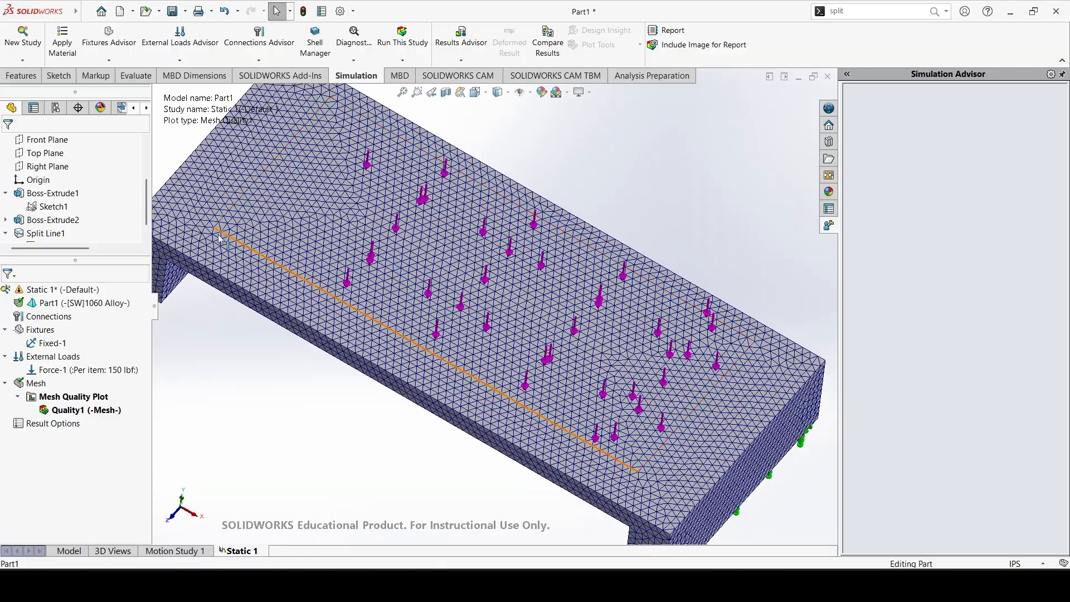
pyautogui.scroll(-8, 326, 239)
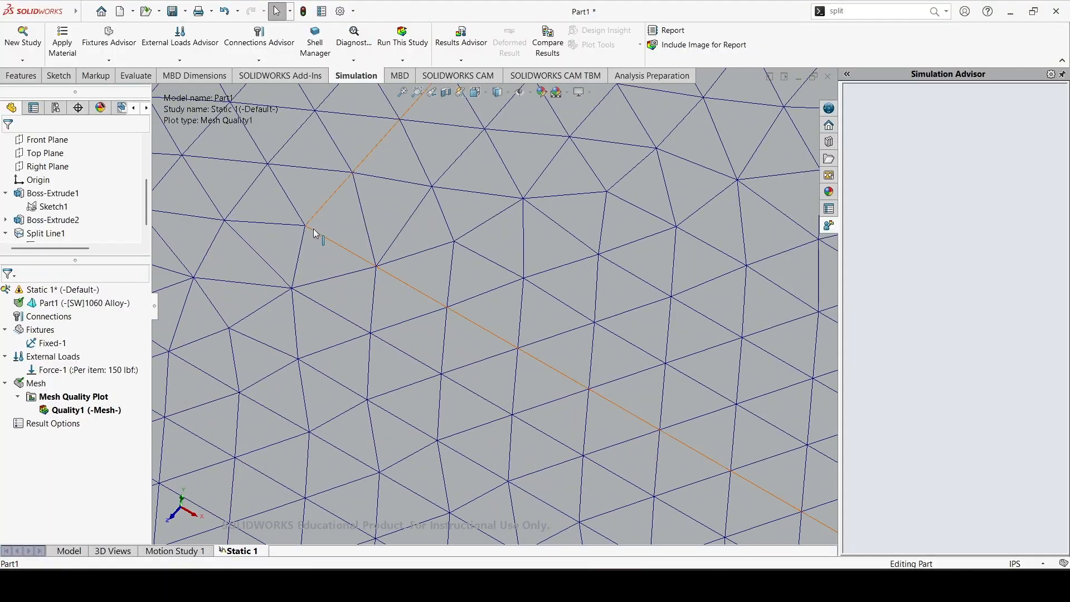
pyautogui.scroll(5, 318, 226)
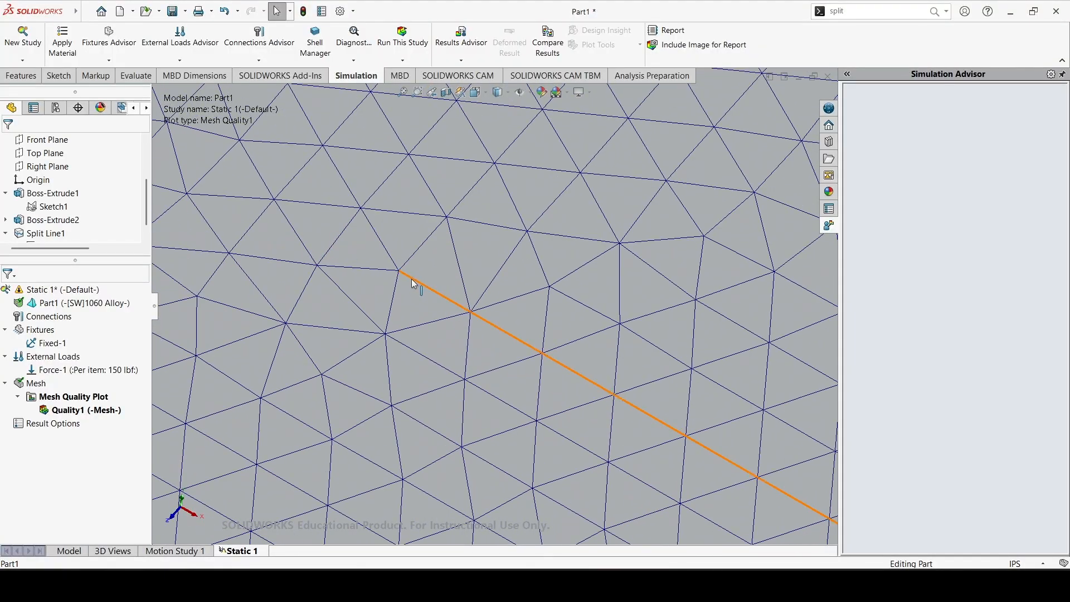
pyautogui.scroll(10, 420, 287)
pyautogui.scroll(-8, 779, 431)
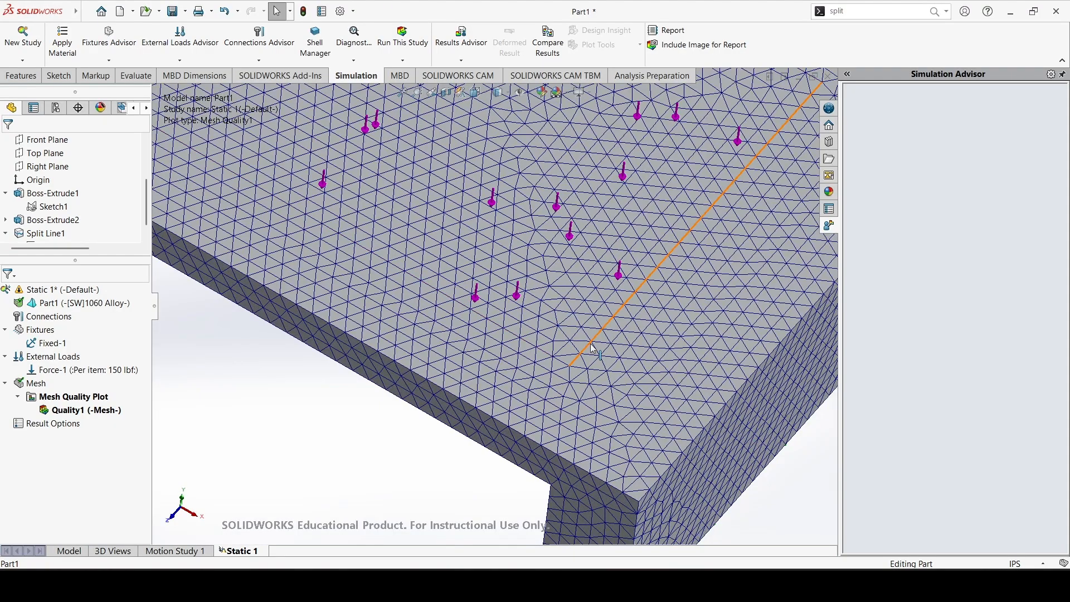
pyautogui.scroll(4, 594, 350)
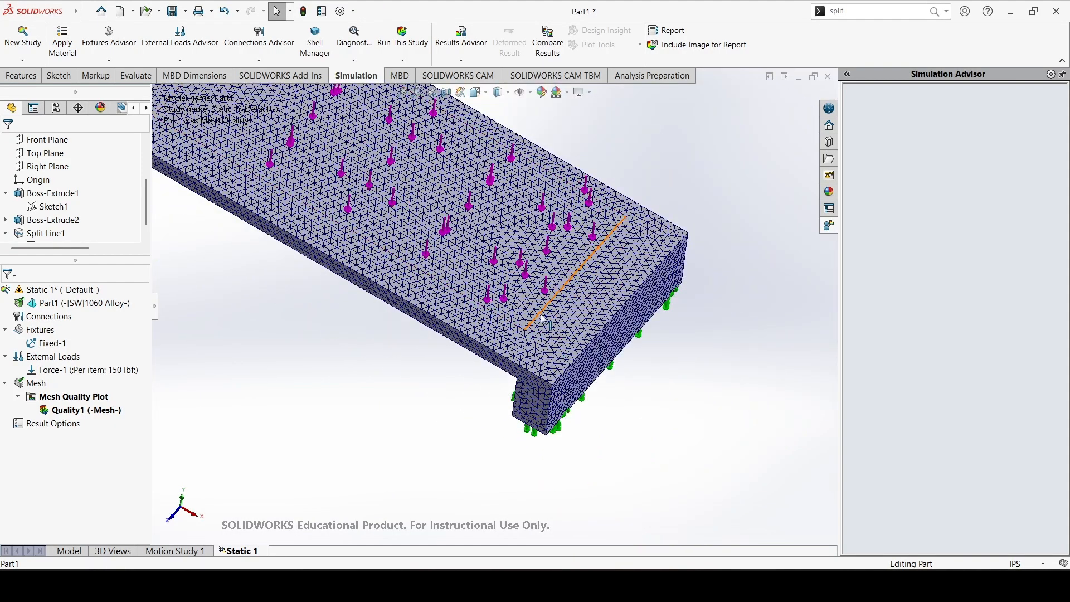
pyautogui.moveTo(583, 235); pyautogui.dragTo(472, 179, button='middle')
pyautogui.moveTo(482, 75); pyautogui.dragTo(473, 183, button='middle')
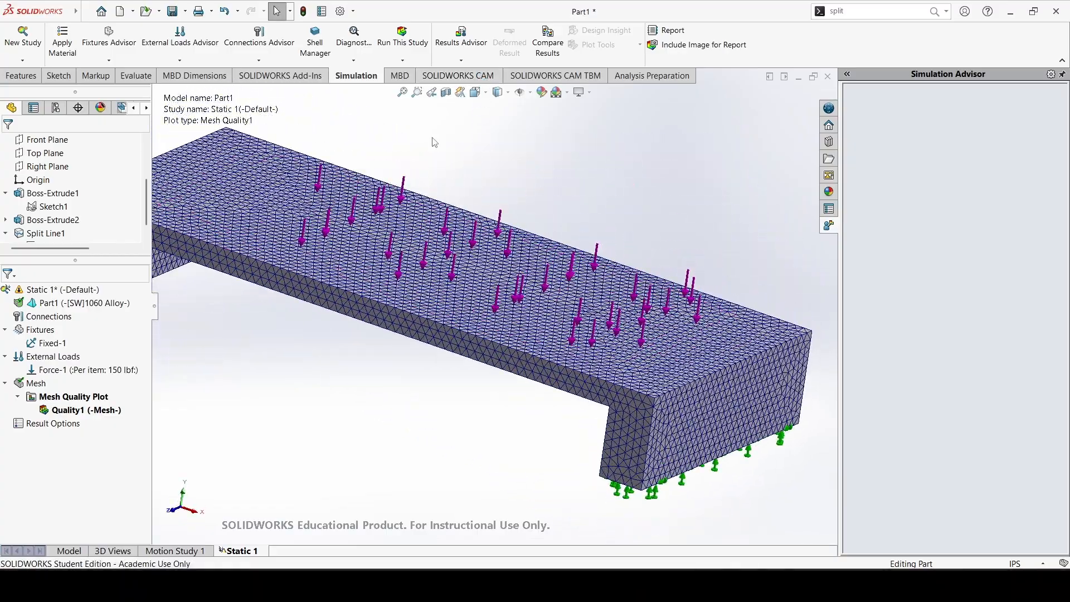
# Run the static study and display the von Mises stress plot for the whole part.
pyautogui.click(404, 44)
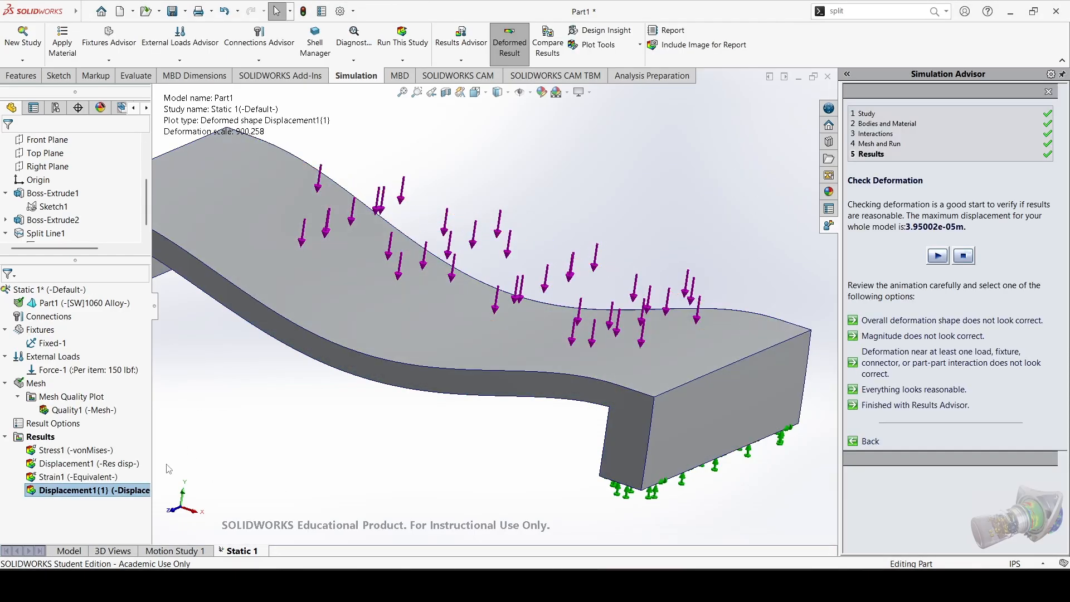
pyautogui.doubleClick(86, 450)
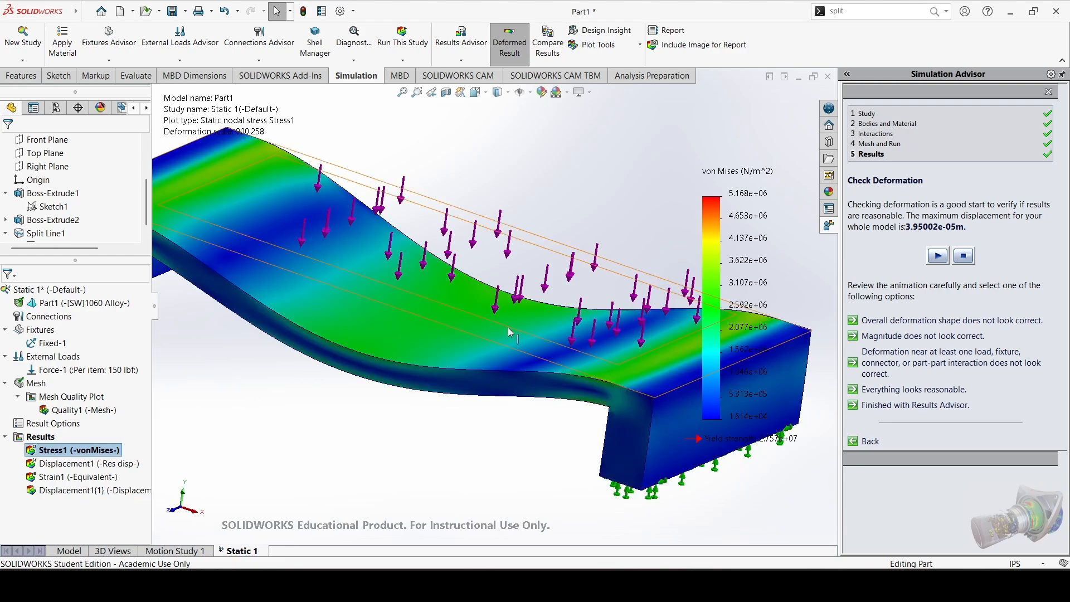
pyautogui.press('f')
# Inspect the von Mises stress along the underside edge where the leg meets the deck, and compare it with the yield strength.
pyautogui.moveTo(410, 326); pyautogui.dragTo(405, 248, button='middle')
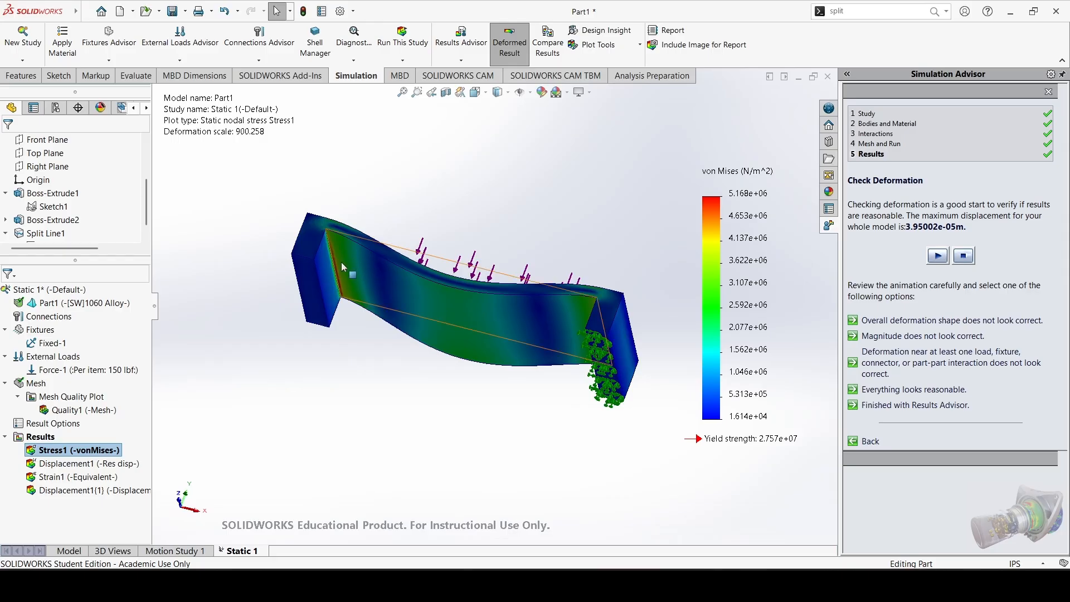
pyautogui.scroll(-8, 338, 262)
pyautogui.scroll(-5, 420, 267)
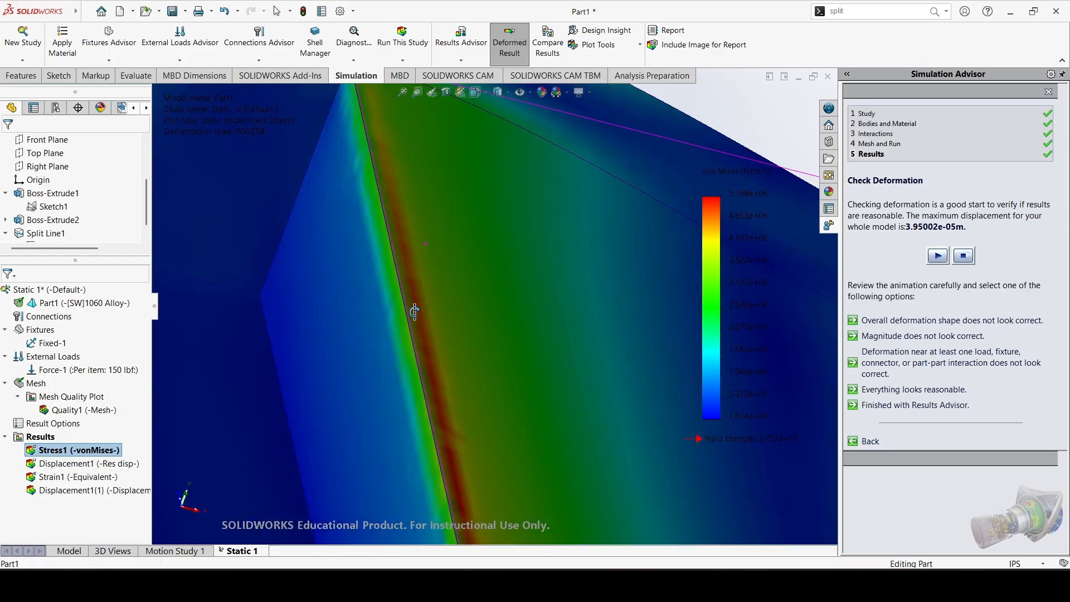
pyautogui.scroll(8, 419, 266)
pyautogui.moveTo(419, 266); pyautogui.dragTo(474, 304, button='middle')
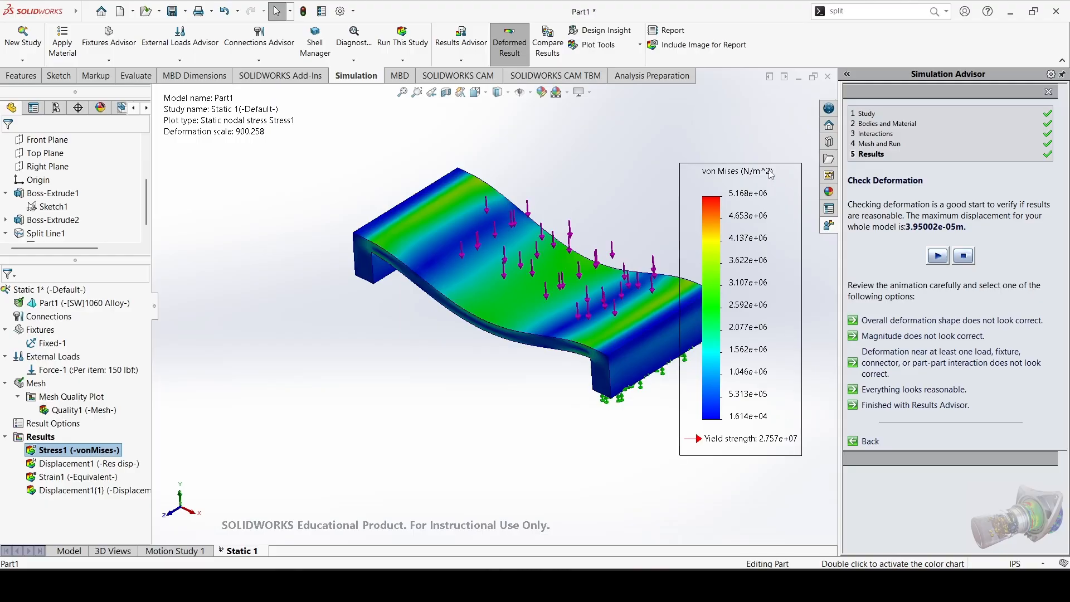
pyautogui.moveTo(474, 261); pyautogui.dragTo(585, 328, button='middle')
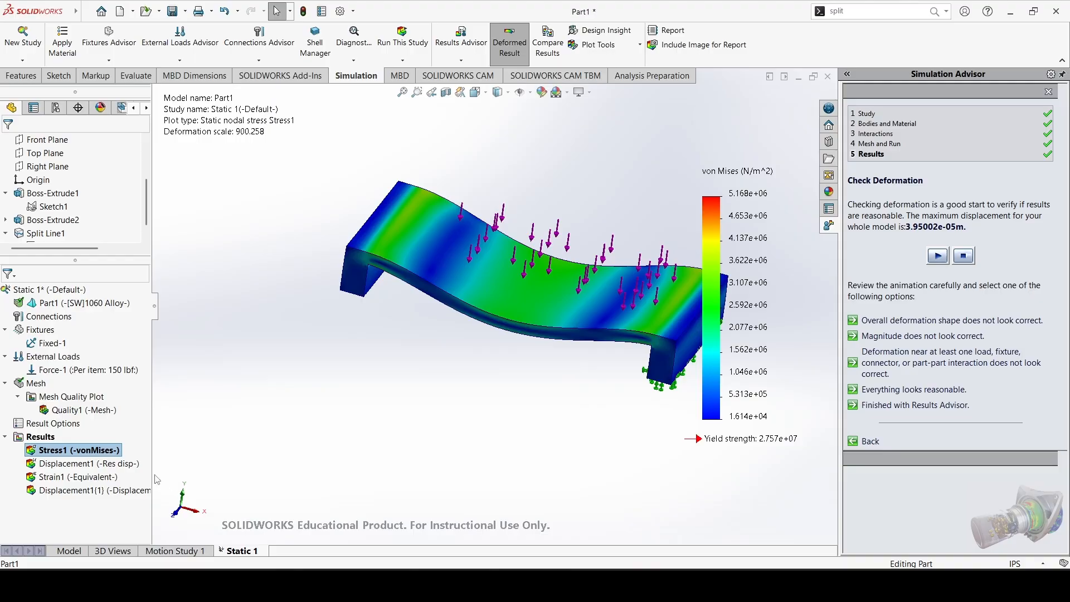
# Display the resultant displacement plot and examine the deflection across the deck from several angles.
pyautogui.doubleClick(107, 464)
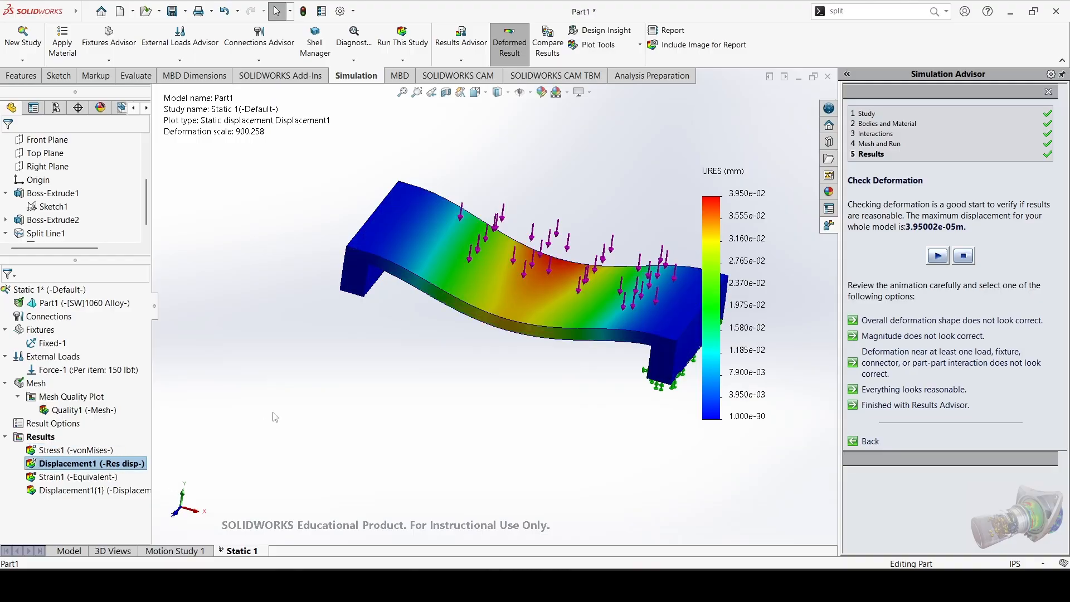
pyautogui.moveTo(275, 417); pyautogui.dragTo(333, 346, button='middle')
pyautogui.scroll(-3, 506, 291)
pyautogui.moveTo(506, 291); pyautogui.dragTo(518, 329, button='middle')
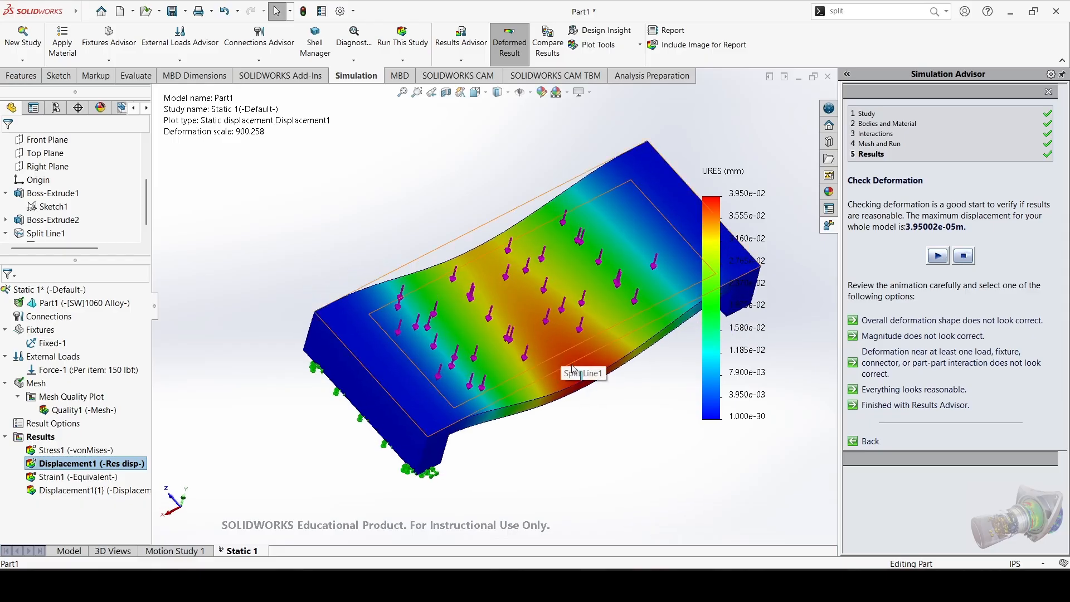
pyautogui.moveTo(576, 368); pyautogui.dragTo(724, 223, button='middle')
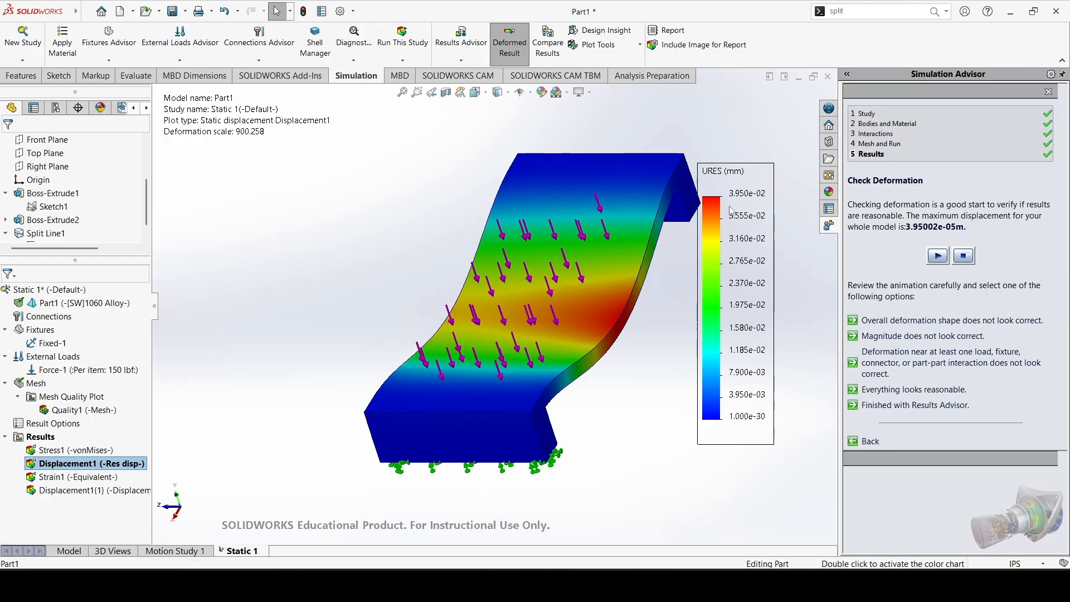
pyautogui.moveTo(731, 208); pyautogui.dragTo(496, 318, button='middle')
# Display the equivalent strain plot and examine the strain along the deck and near the fixed leg.
pyautogui.doubleClick(75, 477)
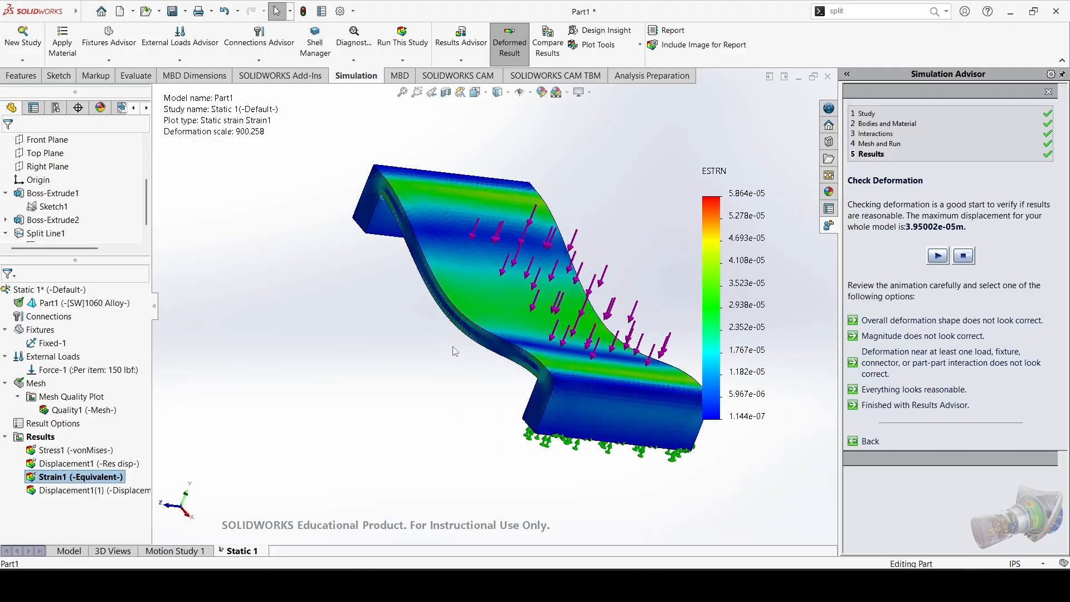
pyautogui.moveTo(288, 427); pyautogui.dragTo(291, 496, button='middle')
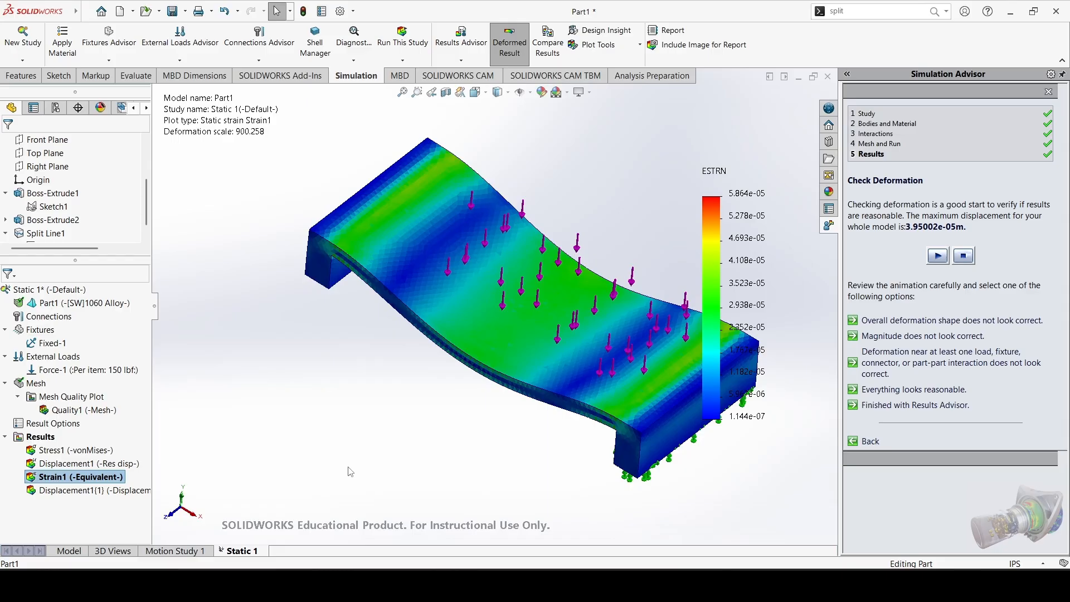
pyautogui.scroll(-3, 557, 372)
pyautogui.moveTo(559, 370)
pyautogui.mouseDown(button='middle')
pyautogui.moveTo(580, 358)
pyautogui.moveTo(604, 384)
pyautogui.moveTo(590, 396)
pyautogui.moveTo(549, 366)
pyautogui.mouseUp(button='middle')
pyautogui.scroll(2, 591, 396)
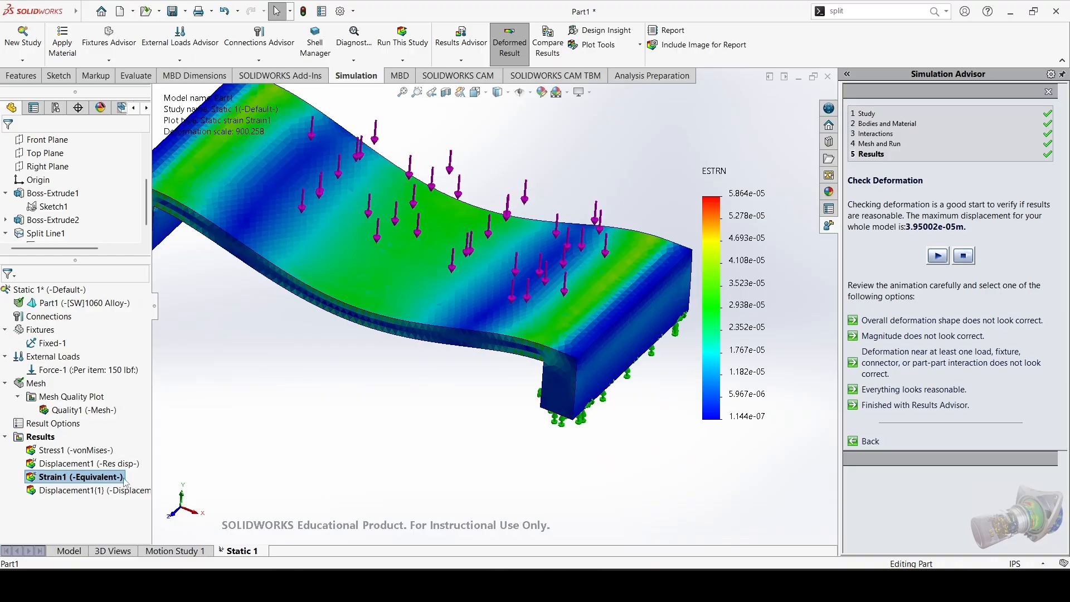
# Add a factor of safety plot for all bodies using the Automatic failure criterion.
pyautogui.rightClick(35, 438)
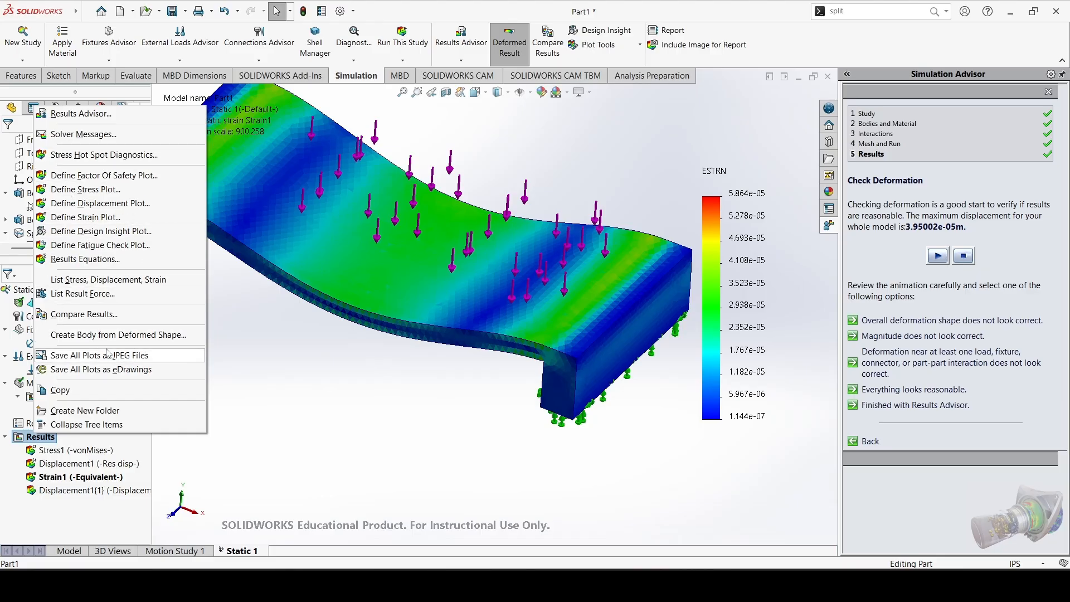
pyautogui.click(103, 175)
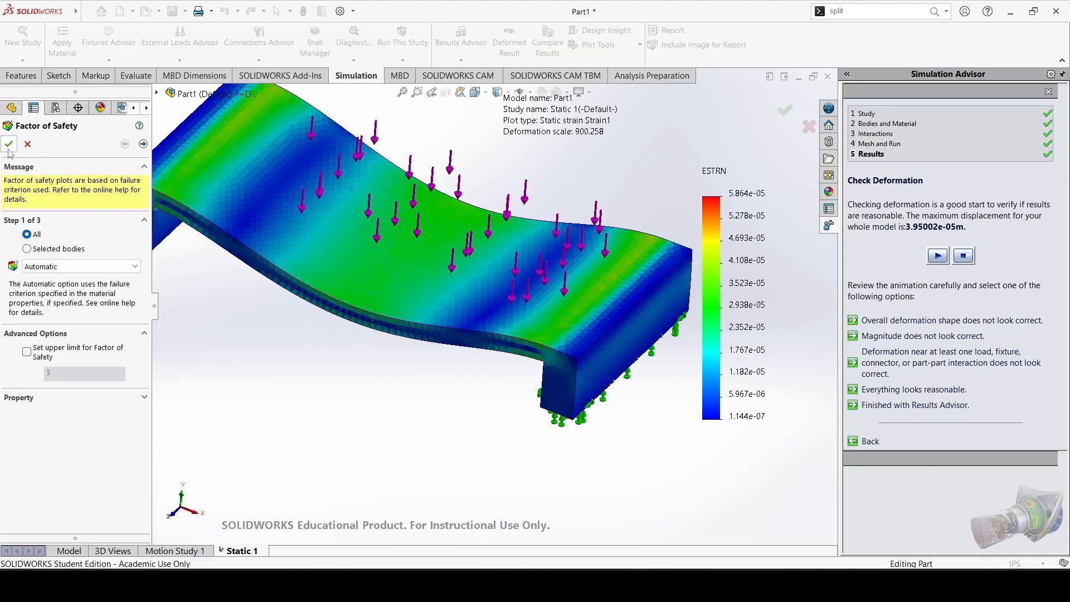
pyautogui.click(9, 146)
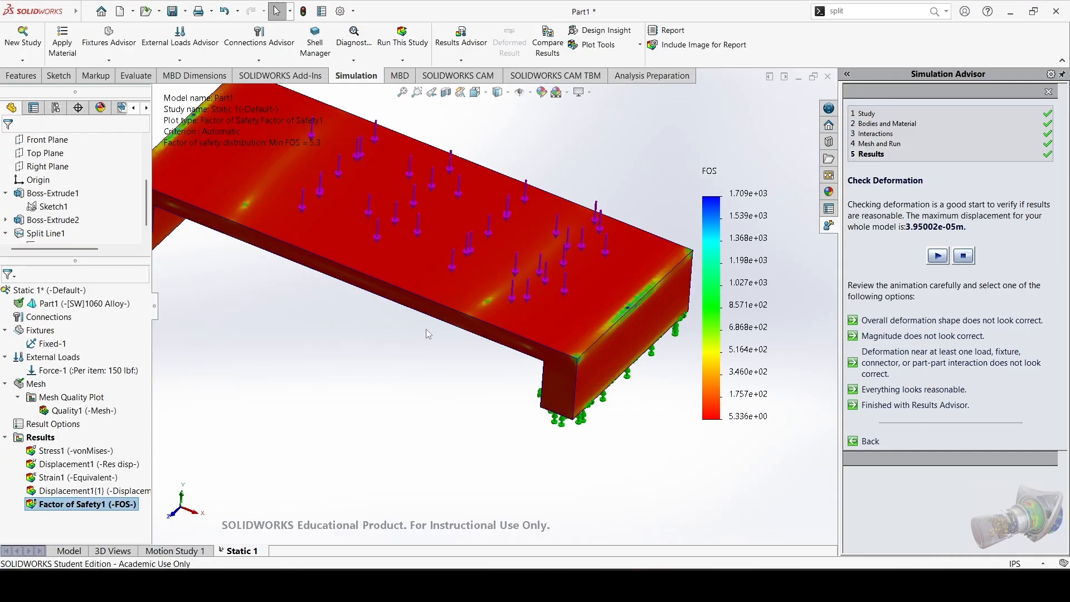
# Examine the factor of safety distribution over the top face and along the edges above the legs.
pyautogui.scroll(-3, 423, 245)
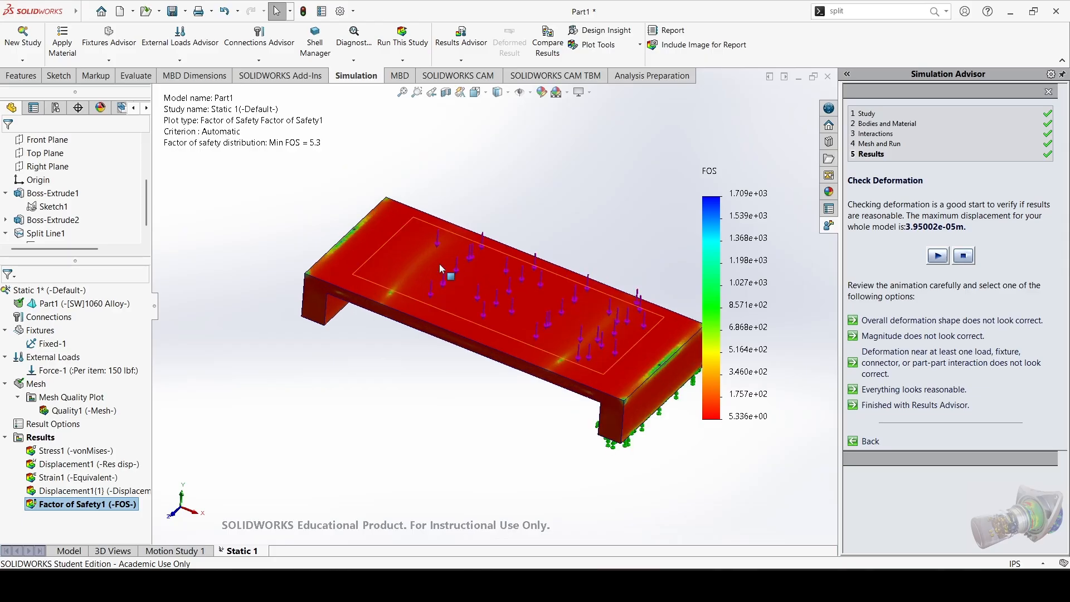
pyautogui.moveTo(498, 313); pyautogui.dragTo(519, 353, button='middle')
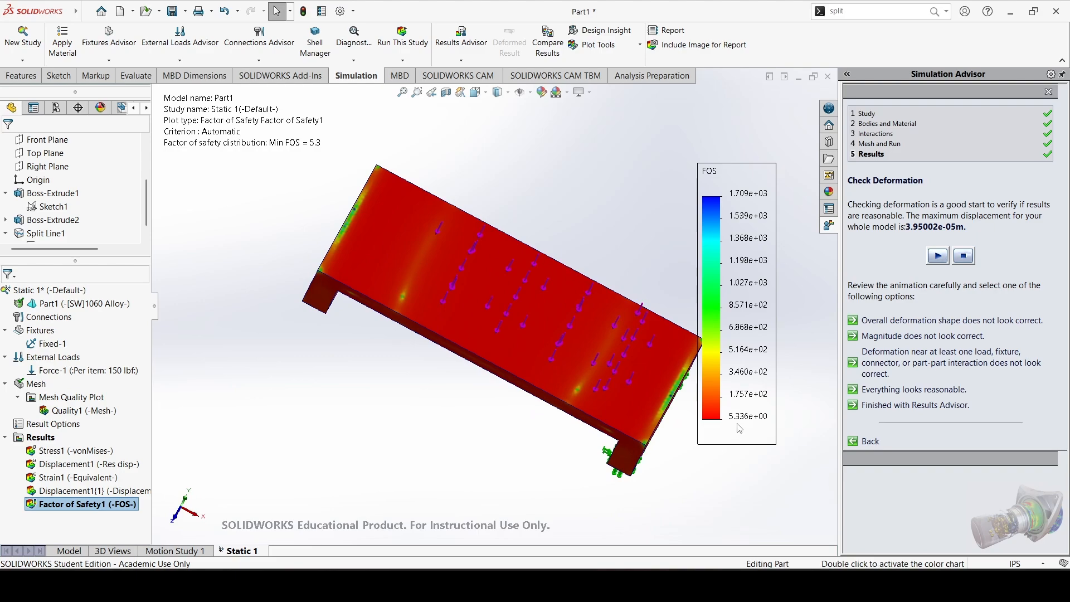
pyautogui.hotkey('ctrl', '7')
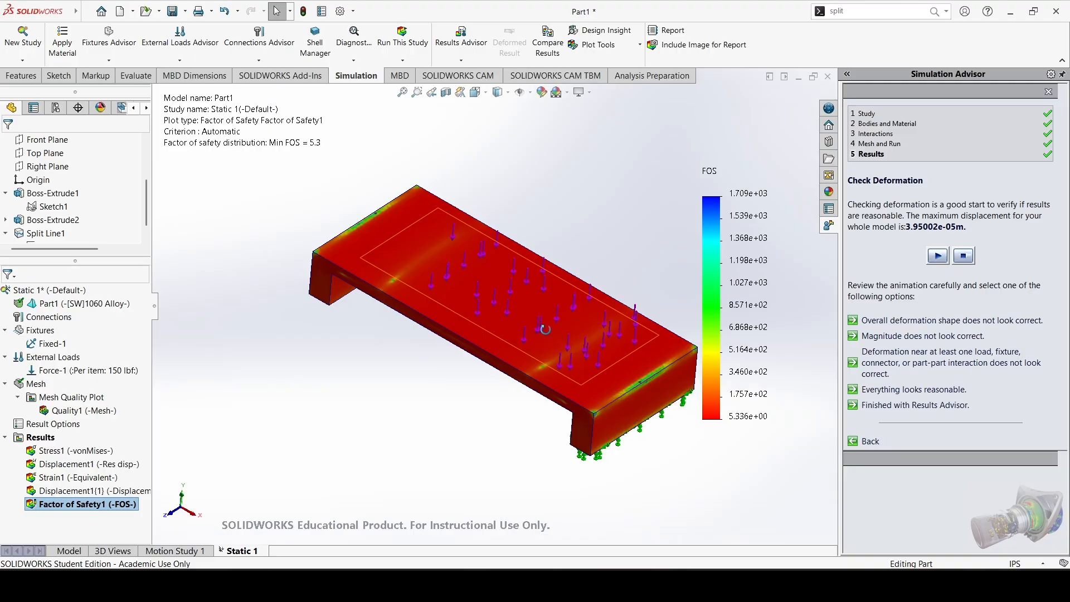
pyautogui.moveTo(555, 337); pyautogui.dragTo(586, 383, button='middle')
pyautogui.scroll(-4, 375, 277)
pyautogui.scroll(-8, 390, 204)
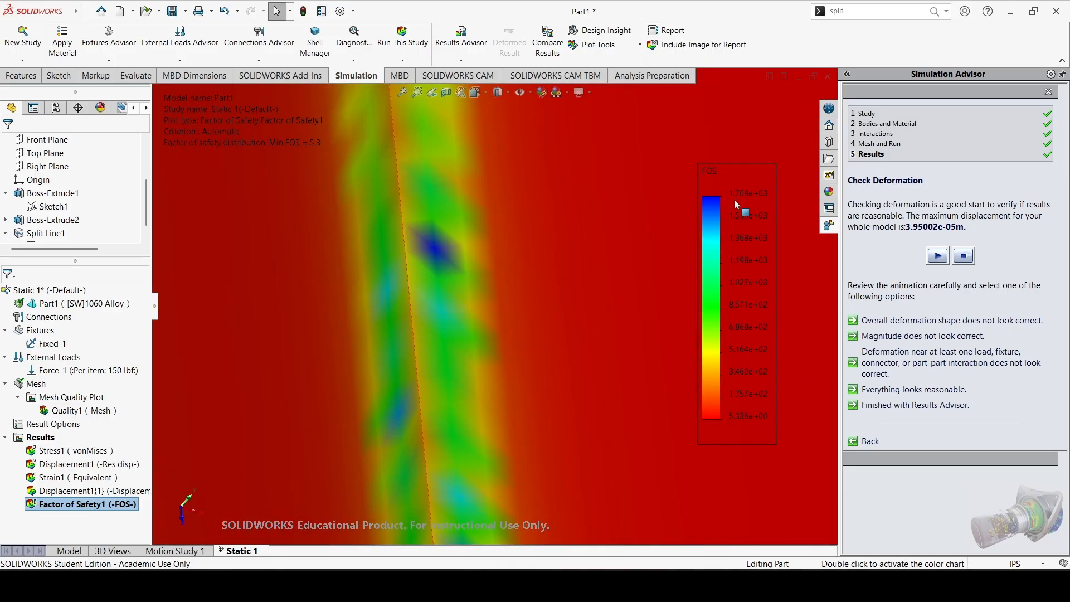
pyautogui.scroll(8, 507, 310)
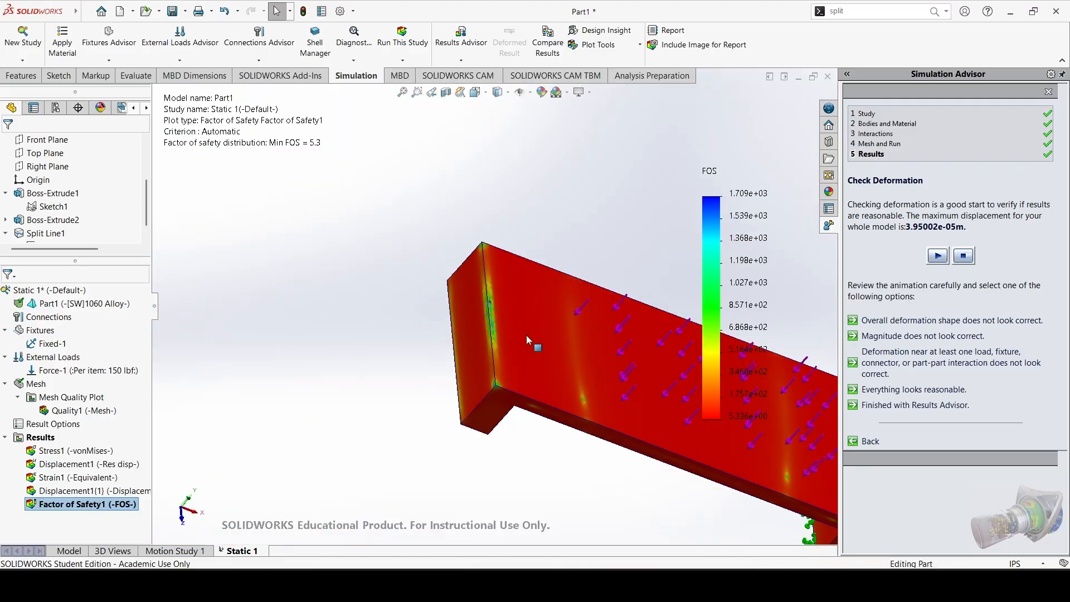
pyautogui.scroll(3, 497, 340)
pyautogui.moveTo(497, 340); pyautogui.dragTo(429, 295, button='middle')
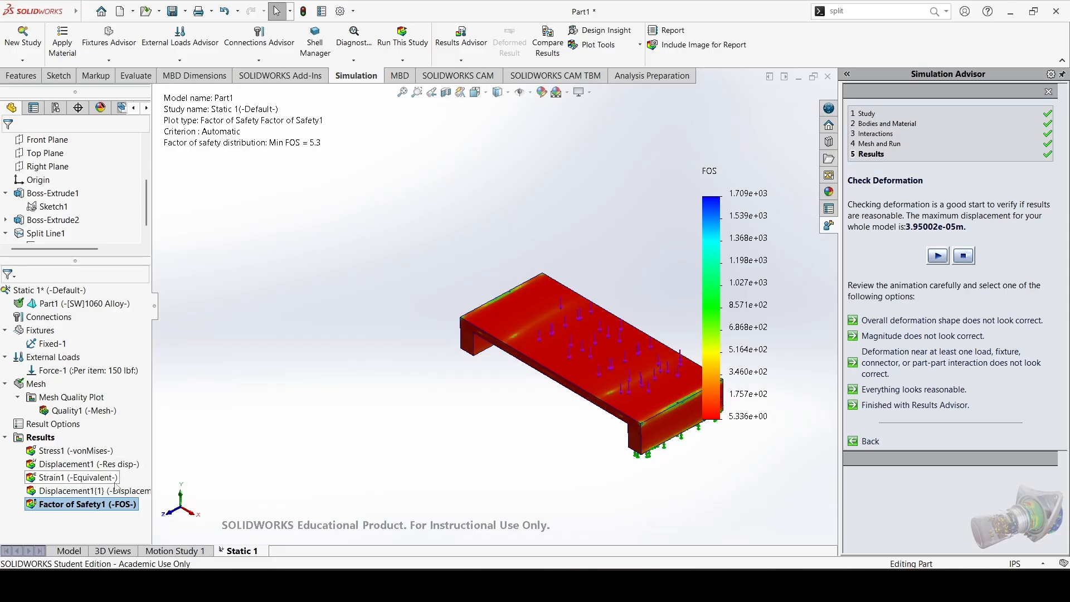
pyautogui.rightClick(115, 503)
pyautogui.click(138, 322)
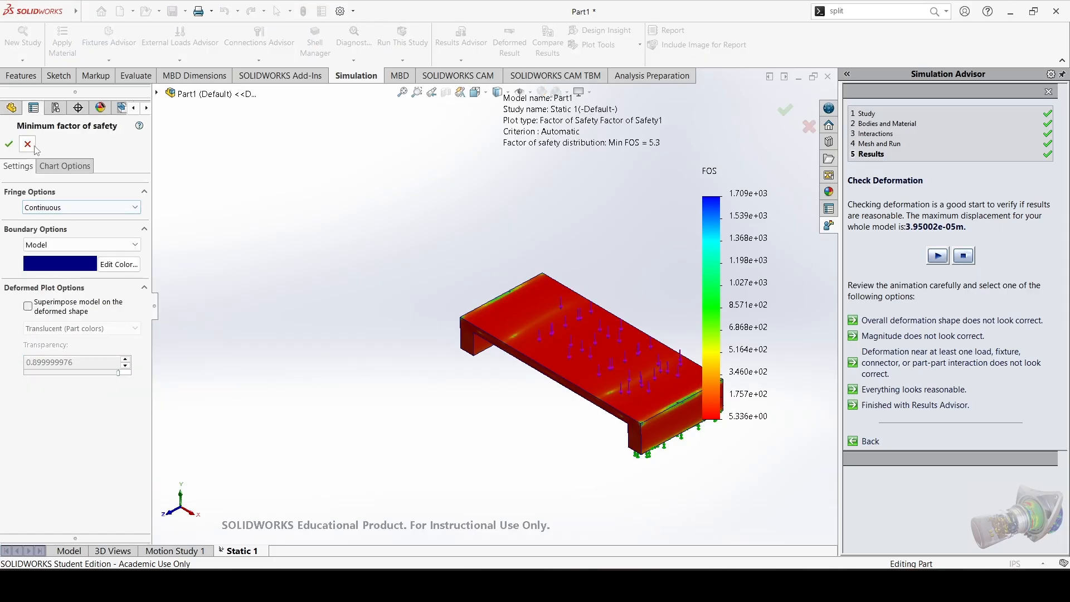
pyautogui.click(27, 144)
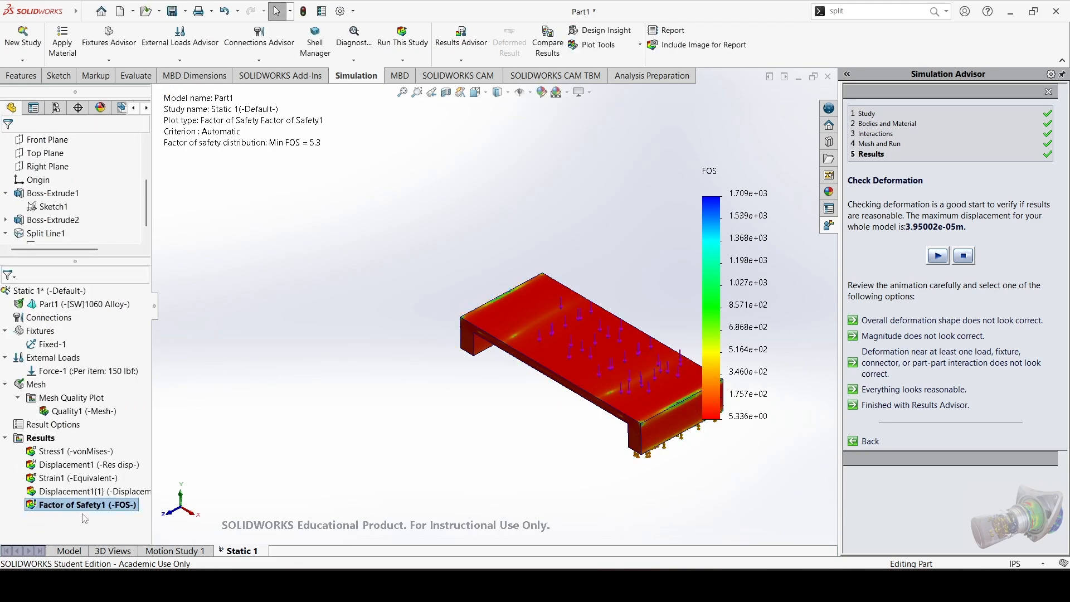
# Edit the factor of safety plot's definition to use an upper limit of 6.
pyautogui.rightClick(84, 517)
pyautogui.click(109, 301)
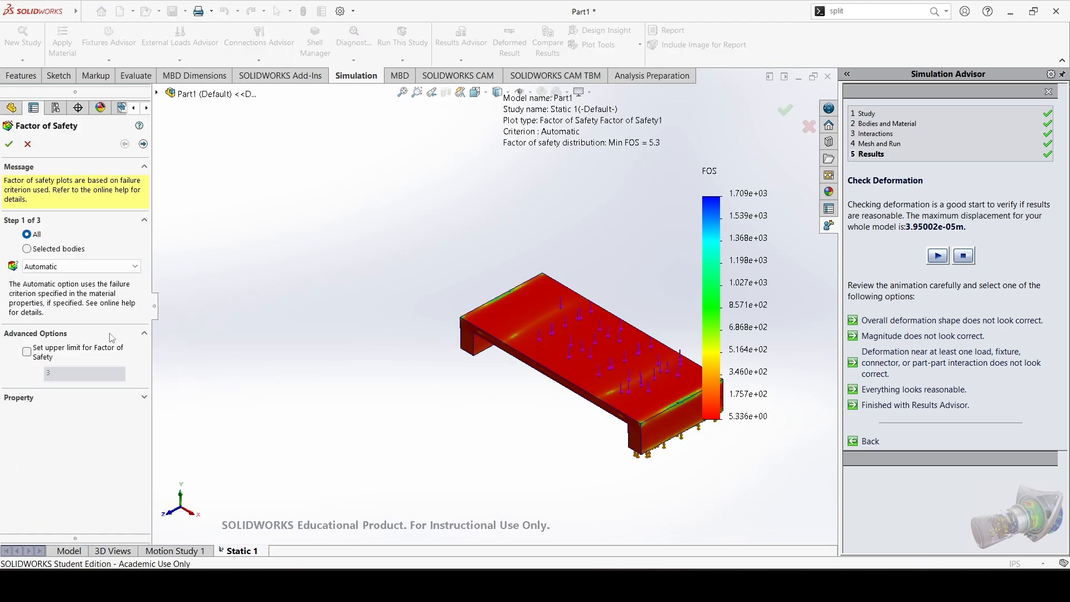
pyautogui.click(68, 358)
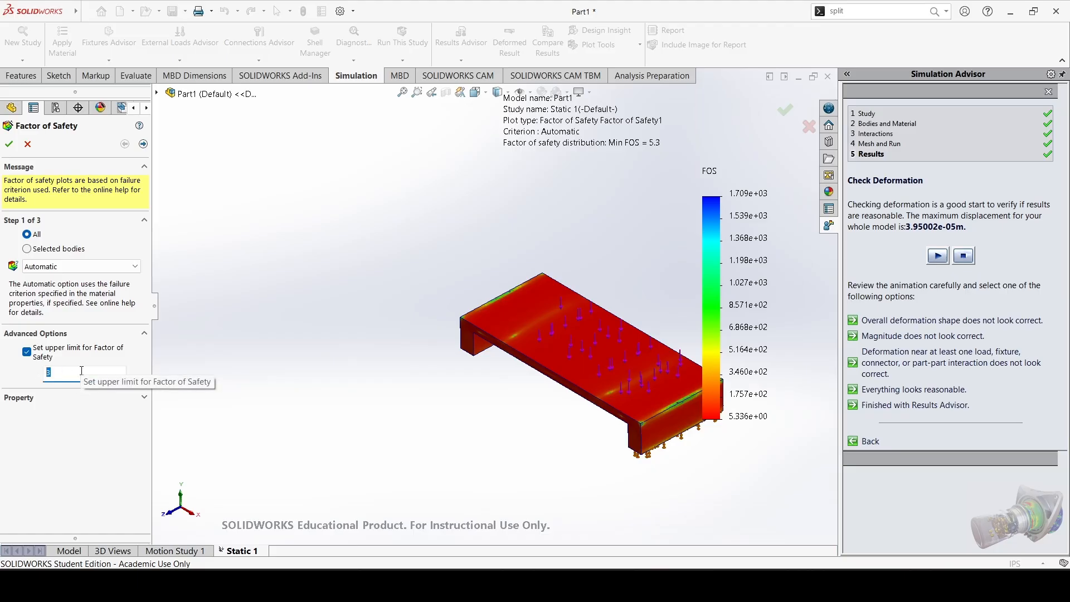
pyautogui.click(9, 145)
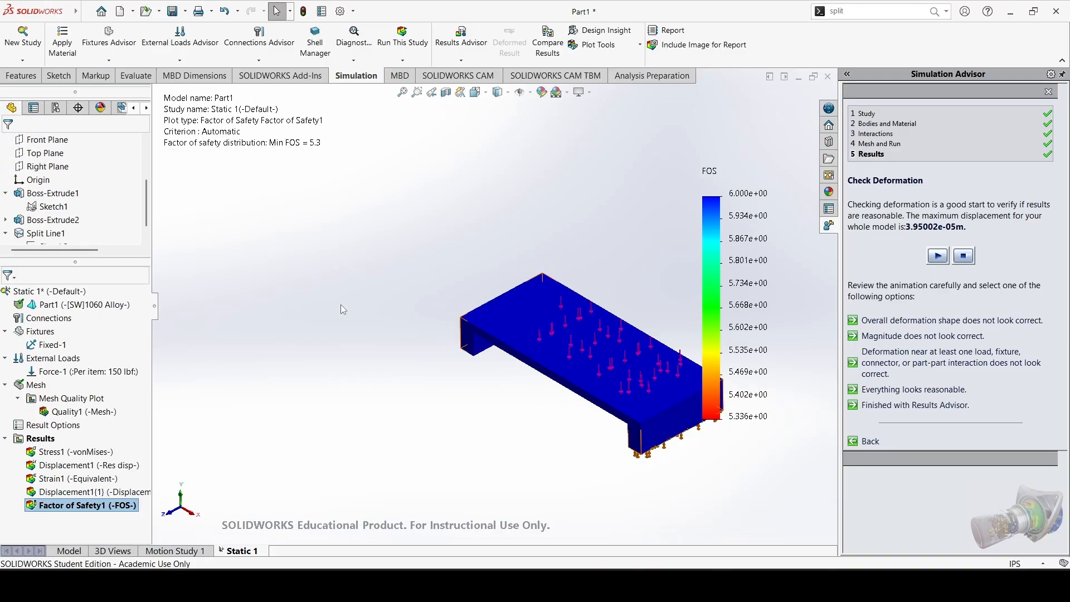
# Locate the lowest factor of safety region along the inner corner between the deck's underside and a leg.
pyautogui.moveTo(343, 309); pyautogui.dragTo(573, 282, button='middle')
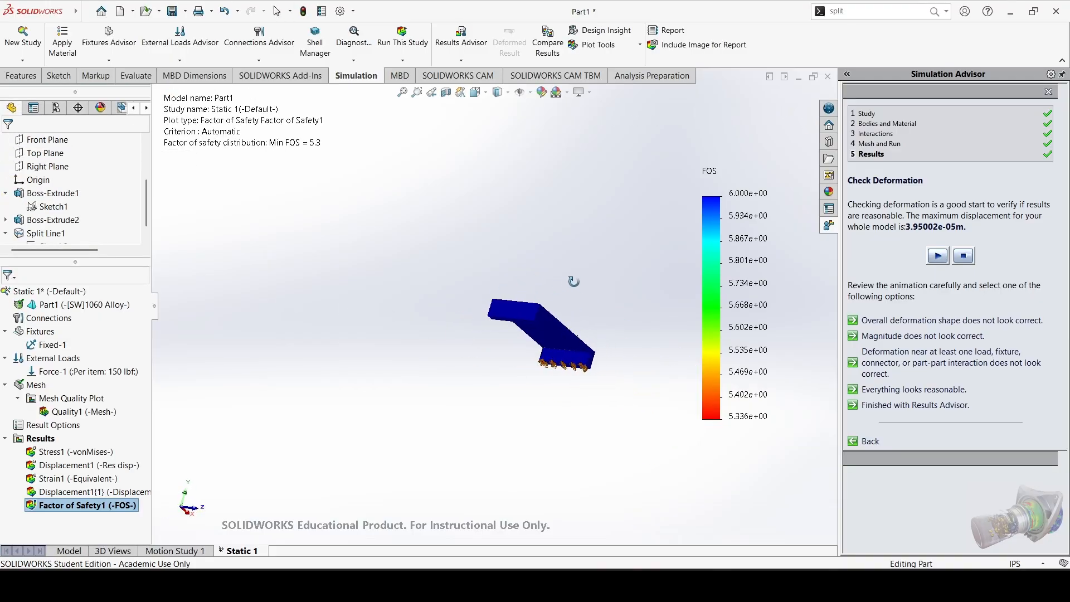
pyautogui.scroll(-12, 557, 346)
pyautogui.moveTo(460, 307); pyautogui.dragTo(427, 370, button='middle')
pyautogui.scroll(6, 419, 329)
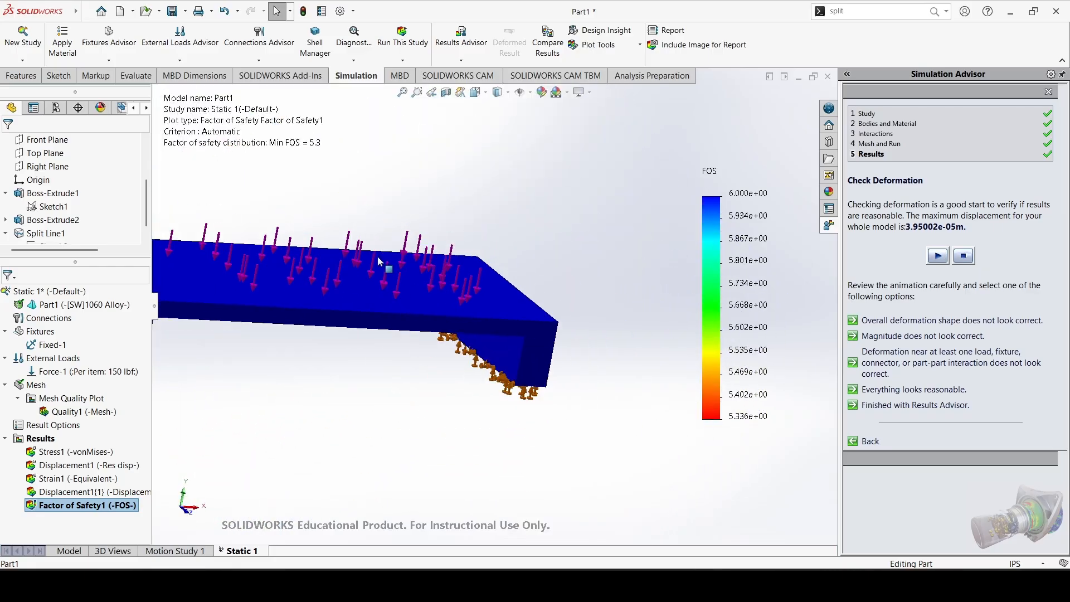
pyautogui.moveTo(378, 262); pyautogui.dragTo(383, 374, button='middle')
pyautogui.scroll(-10, 357, 362)
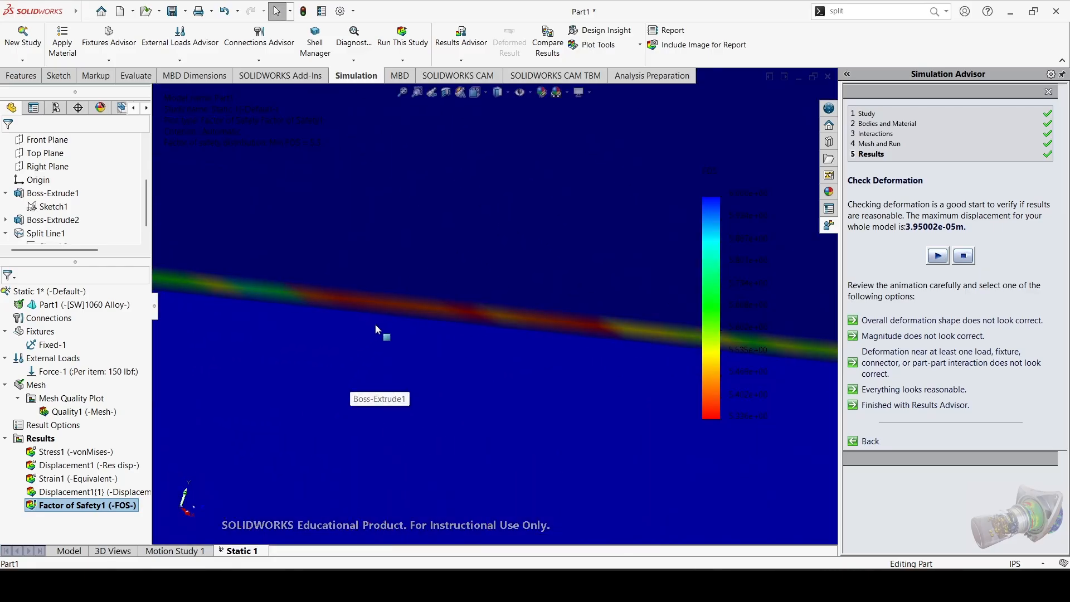
pyautogui.moveTo(375, 325); pyautogui.dragTo(726, 421, button='middle')
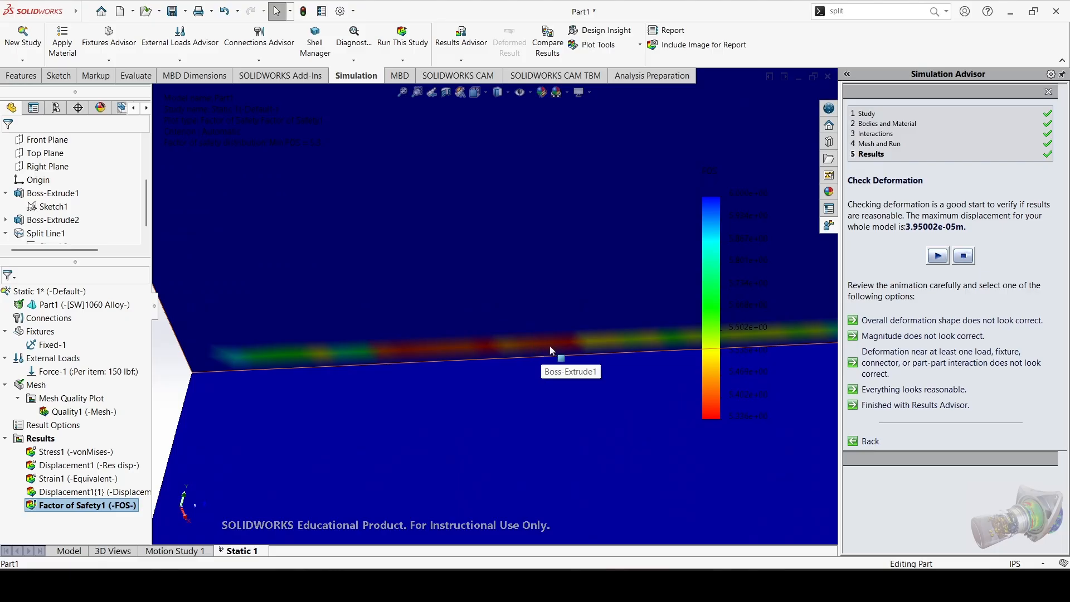
pyautogui.scroll(-1, 445, 351)
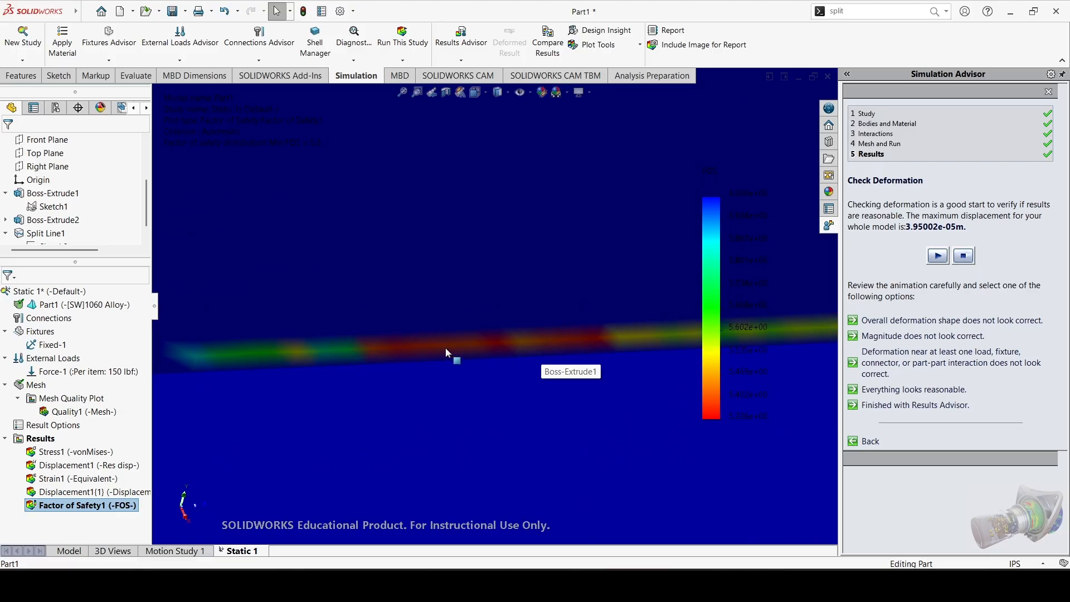
# Check the factor of safety at the opposite leg's inner corner and across the top of the part.
pyautogui.scroll(9, 447, 348)
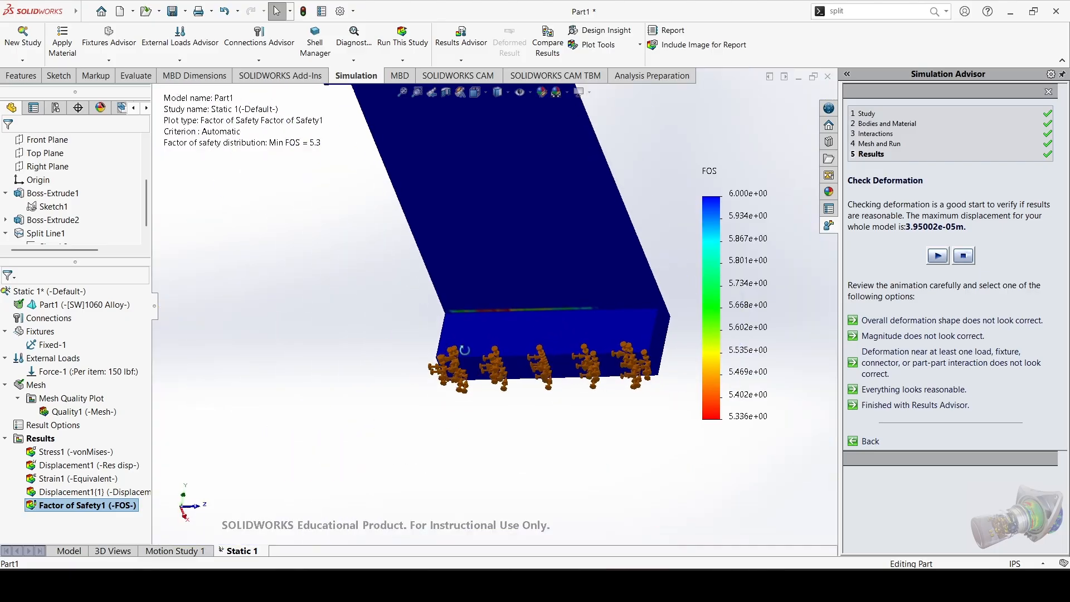
pyautogui.moveTo(450, 349); pyautogui.dragTo(298, 308, button='middle')
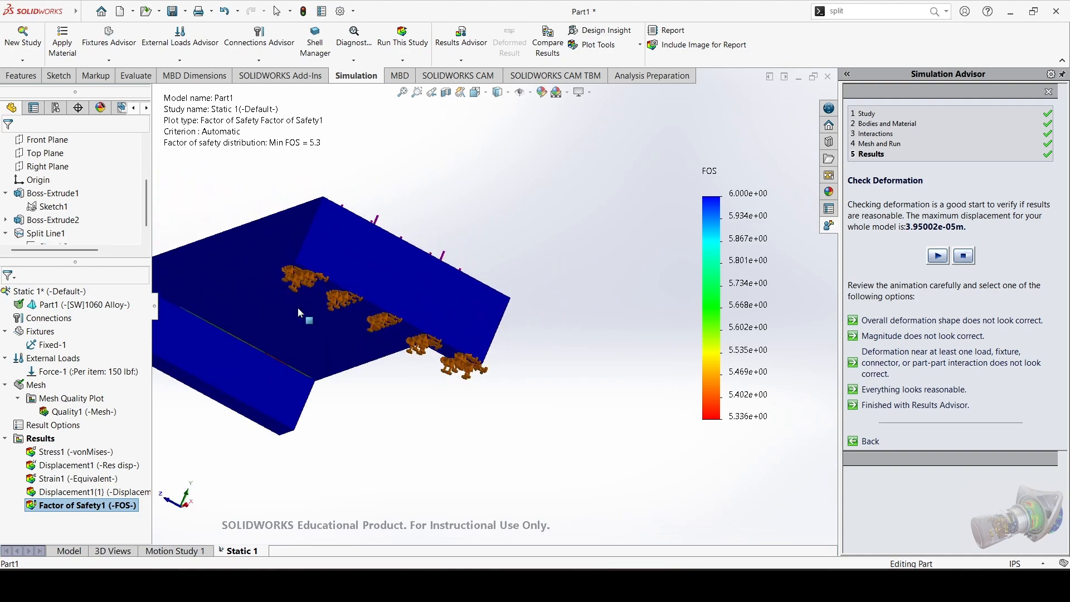
pyautogui.scroll(-6, 273, 358)
pyautogui.scroll(8, 447, 321)
pyautogui.moveTo(447, 321); pyautogui.dragTo(475, 353, button='middle')
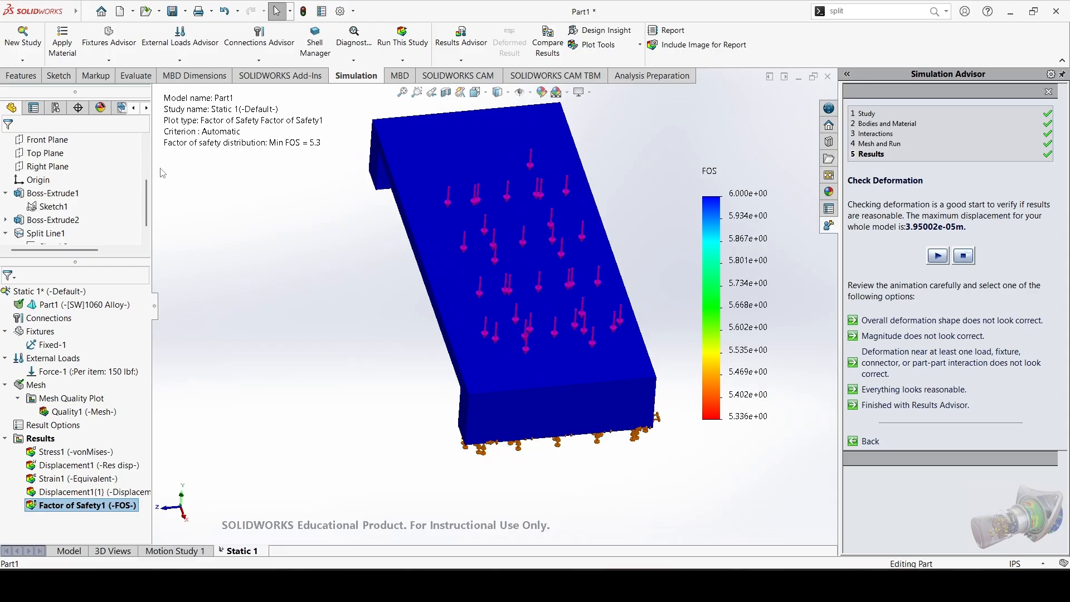
pyautogui.moveTo(187, 186); pyautogui.dragTo(549, 273, button='middle')
# Redisplay the von Mises stress and resultant displacement plots, and review the displacement around the deformed part.
pyautogui.doubleClick(72, 452)
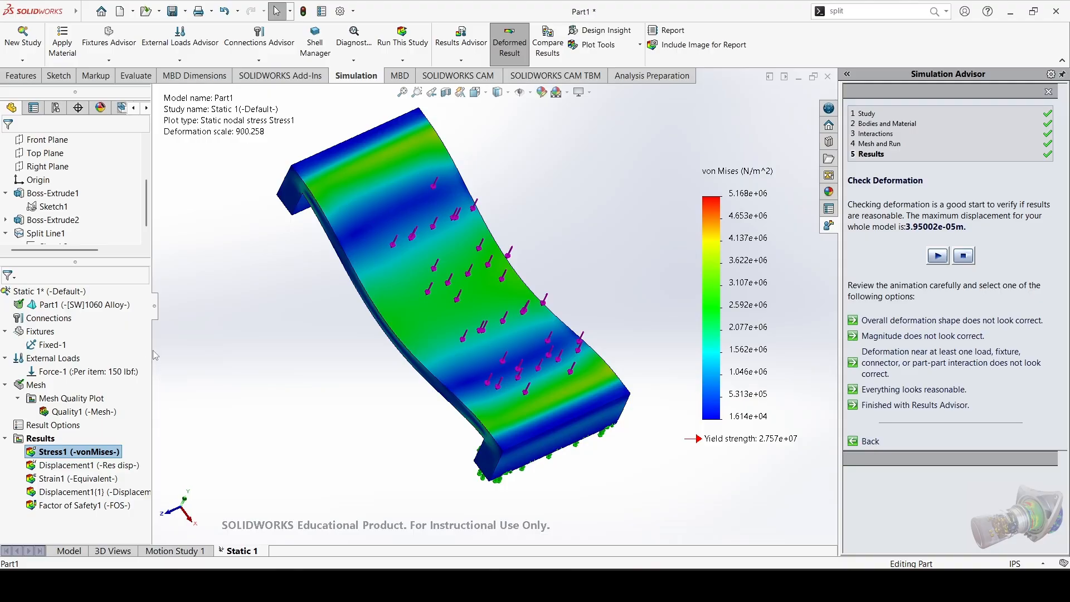
pyautogui.doubleClick(82, 466)
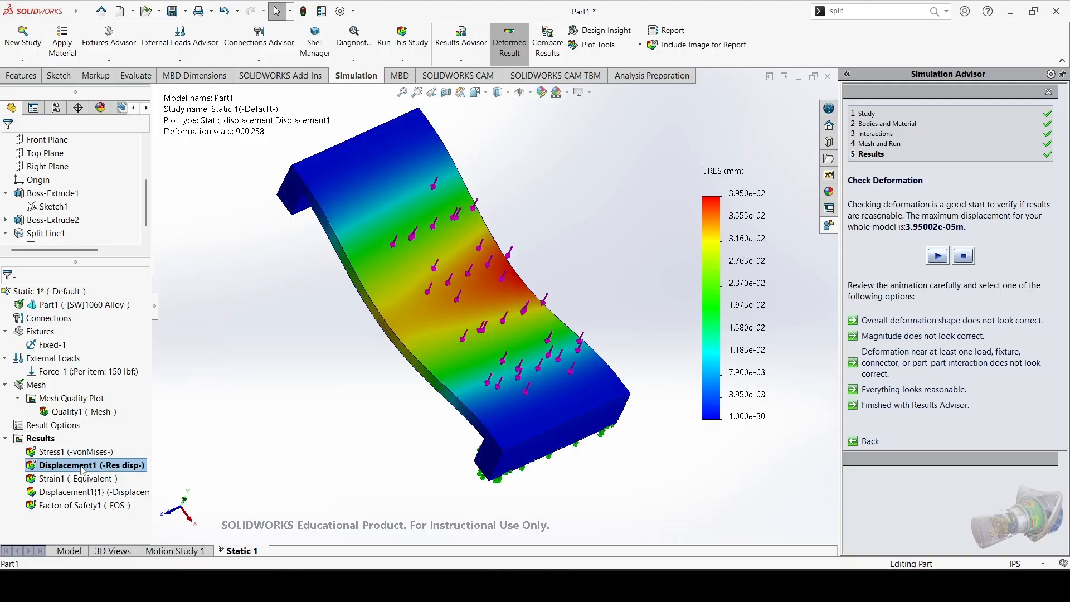
pyautogui.moveTo(352, 394); pyautogui.dragTo(386, 240, button='middle')
pyautogui.moveTo(459, 332); pyautogui.dragTo(496, 401, button='middle')
pyautogui.moveTo(494, 337); pyautogui.dragTo(444, 334, button='middle')
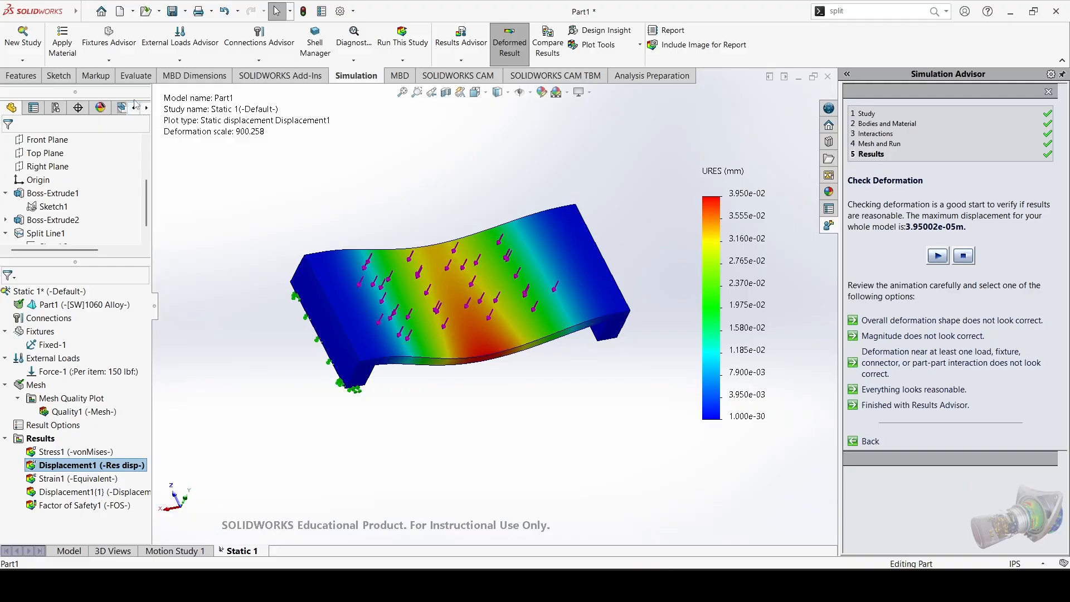
# Apply a temperature load of 55 °F to the outer face of one leg.
pyautogui.click(170, 63)
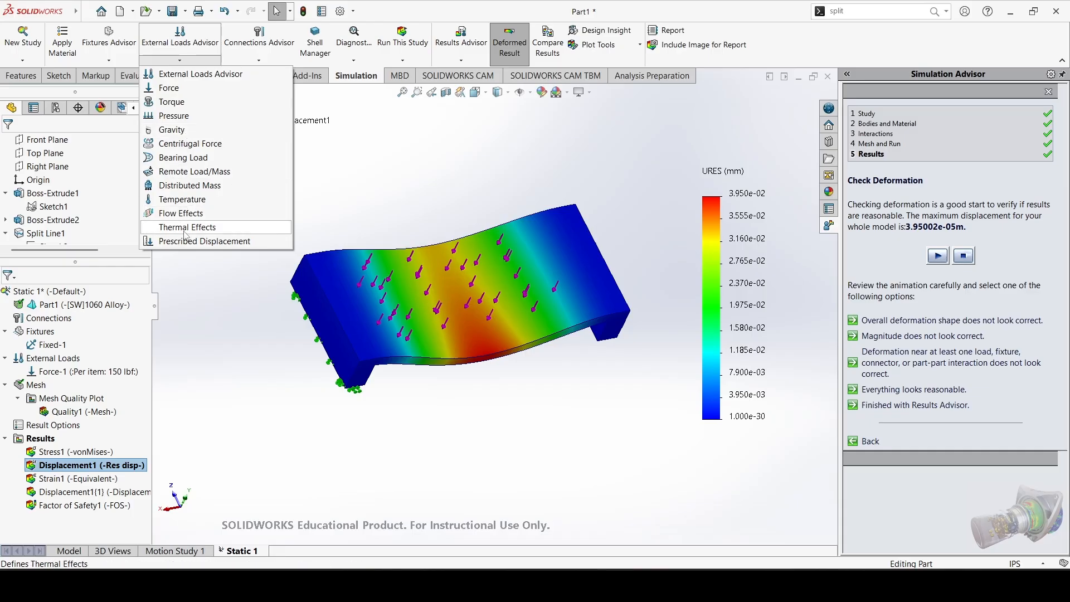
pyautogui.click(196, 201)
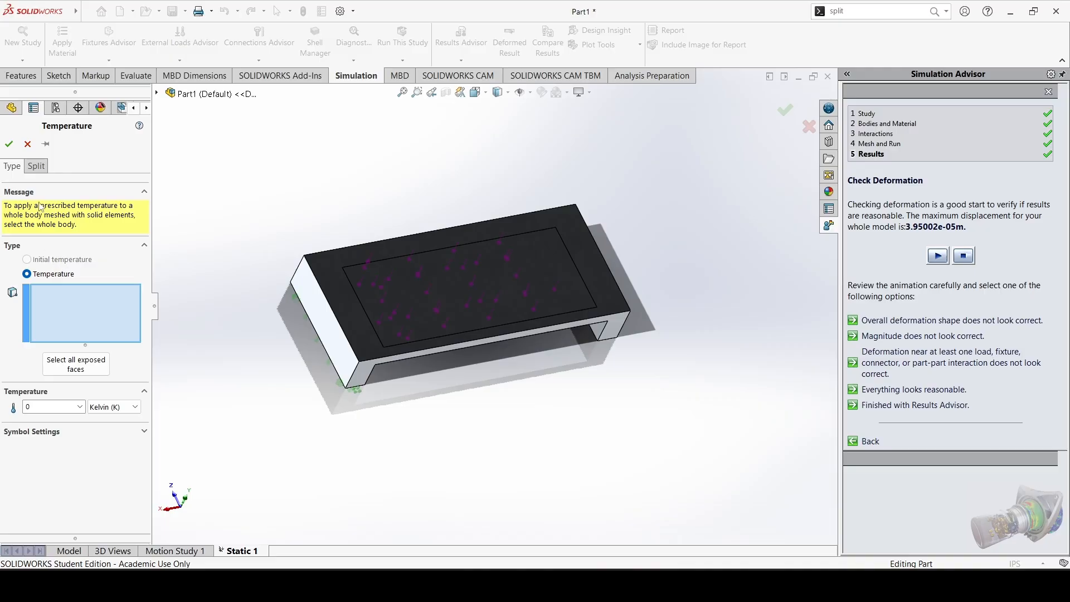
pyautogui.moveTo(315, 374); pyautogui.dragTo(384, 334, button='middle')
pyautogui.click(381, 329)
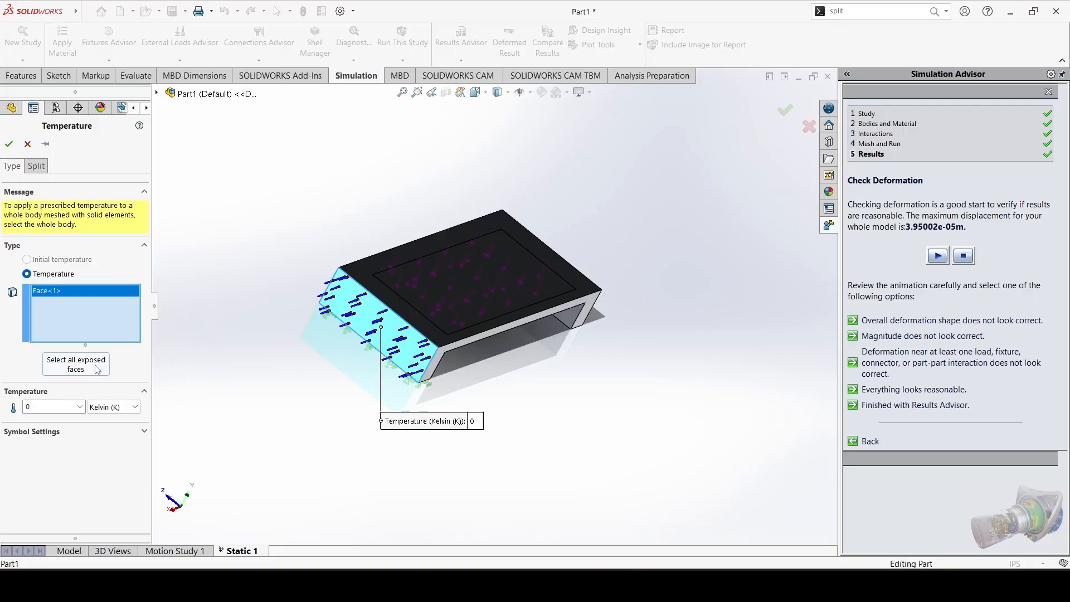
pyautogui.click(79, 410)
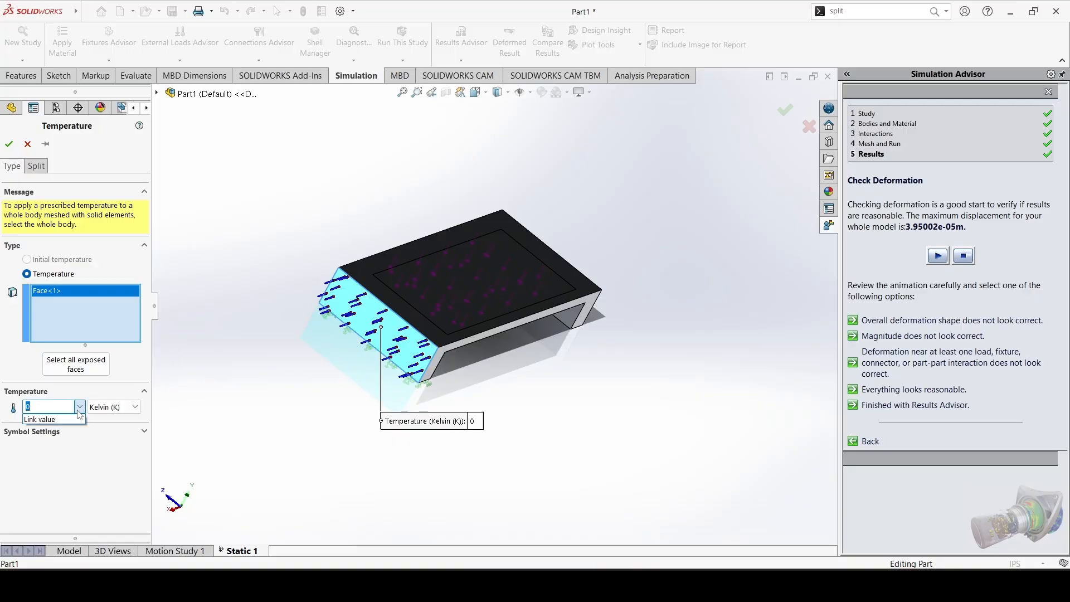
pyautogui.click(79, 412)
pyautogui.click(114, 407)
pyautogui.click(112, 431)
pyautogui.click(37, 409)
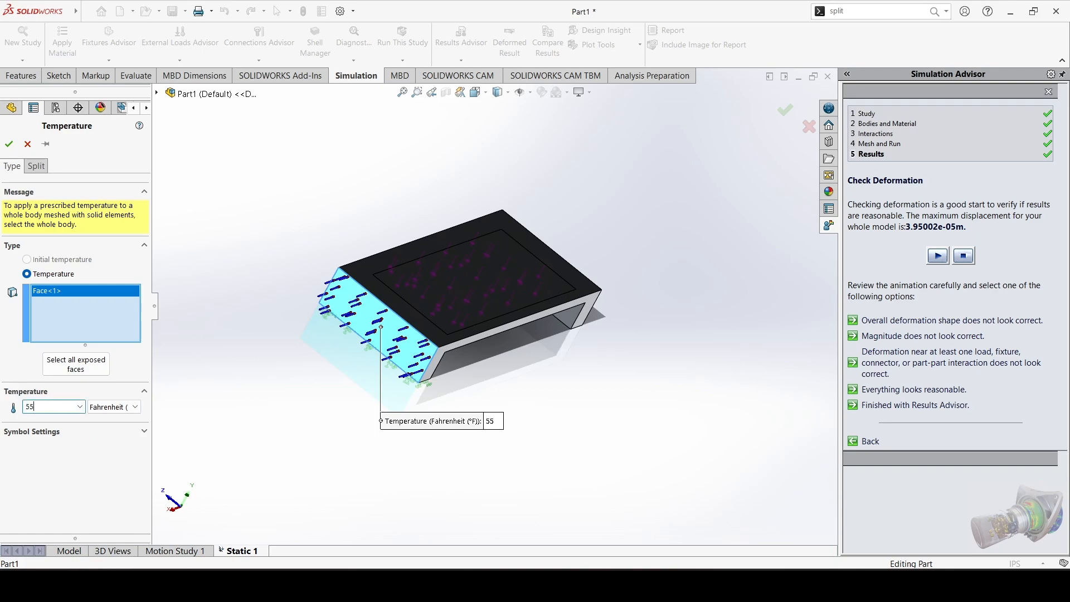
pyautogui.click(33, 392)
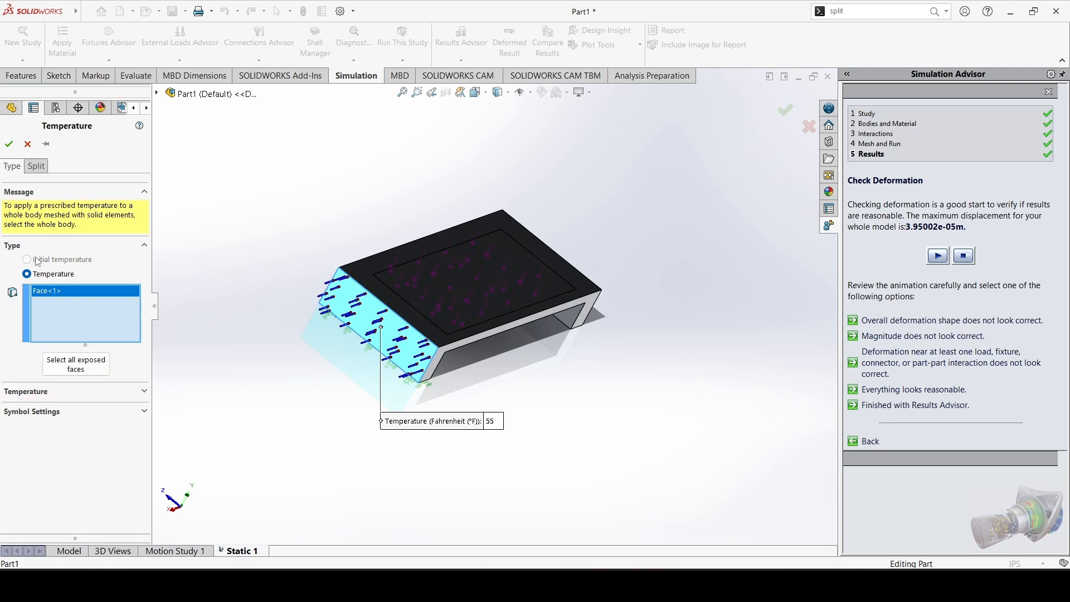
pyautogui.click(9, 143)
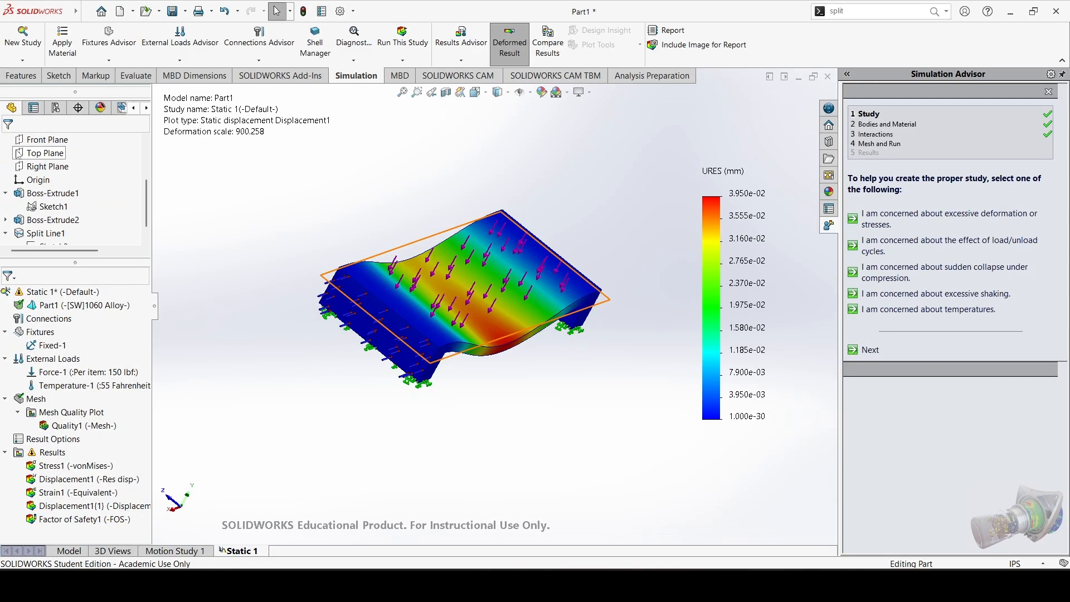
# Apply a temperature load of 200 °F to the outer face of the opposite leg.
pyautogui.moveTo(331, 411); pyautogui.dragTo(468, 301, button='middle')
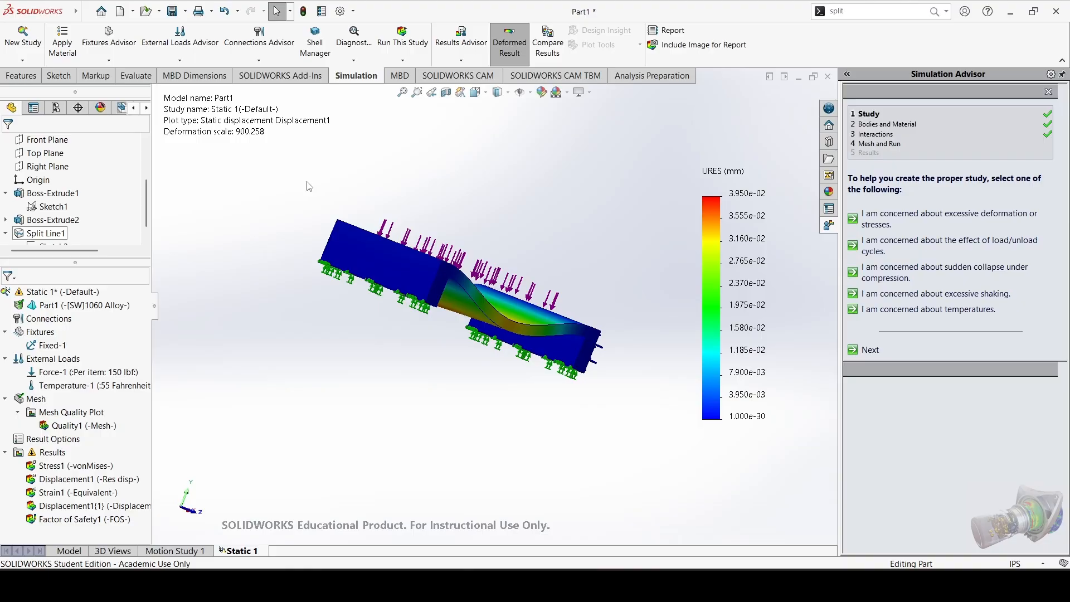
pyautogui.click(177, 59)
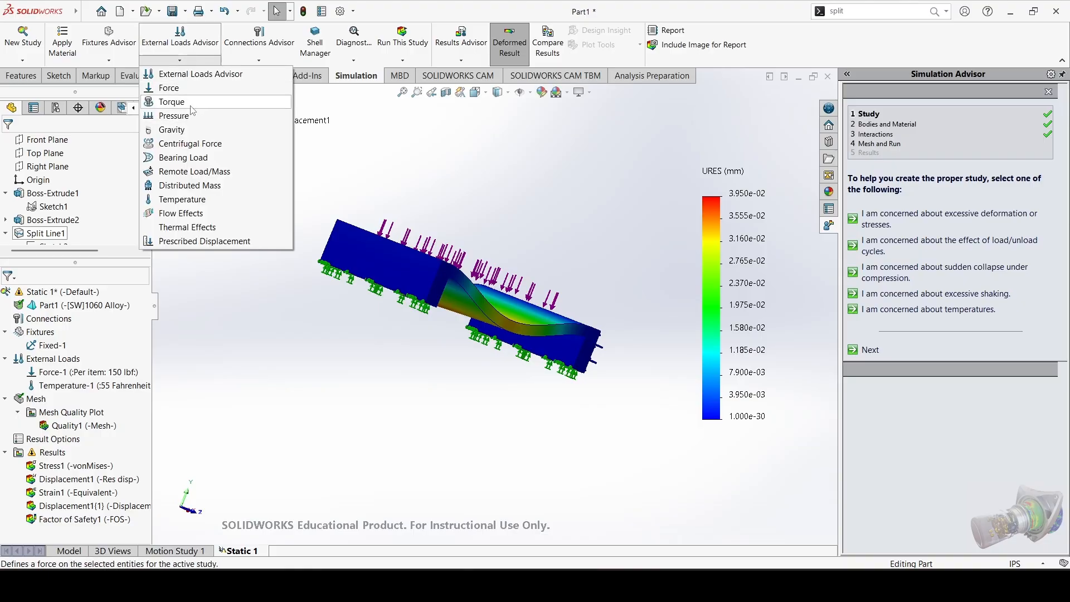
pyautogui.click(199, 201)
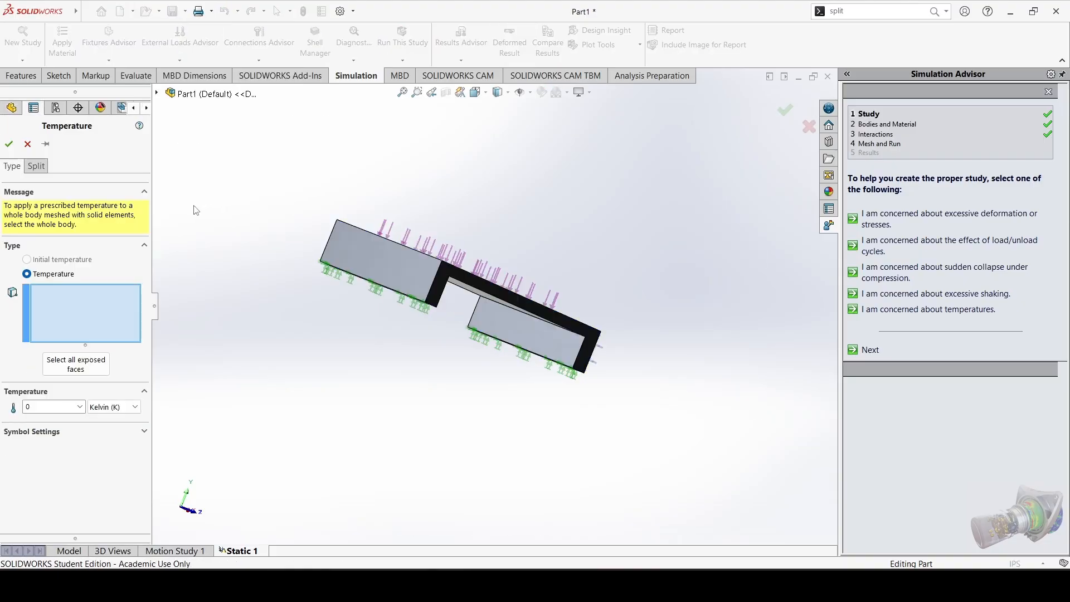
pyautogui.click(366, 273)
pyautogui.click(96, 409)
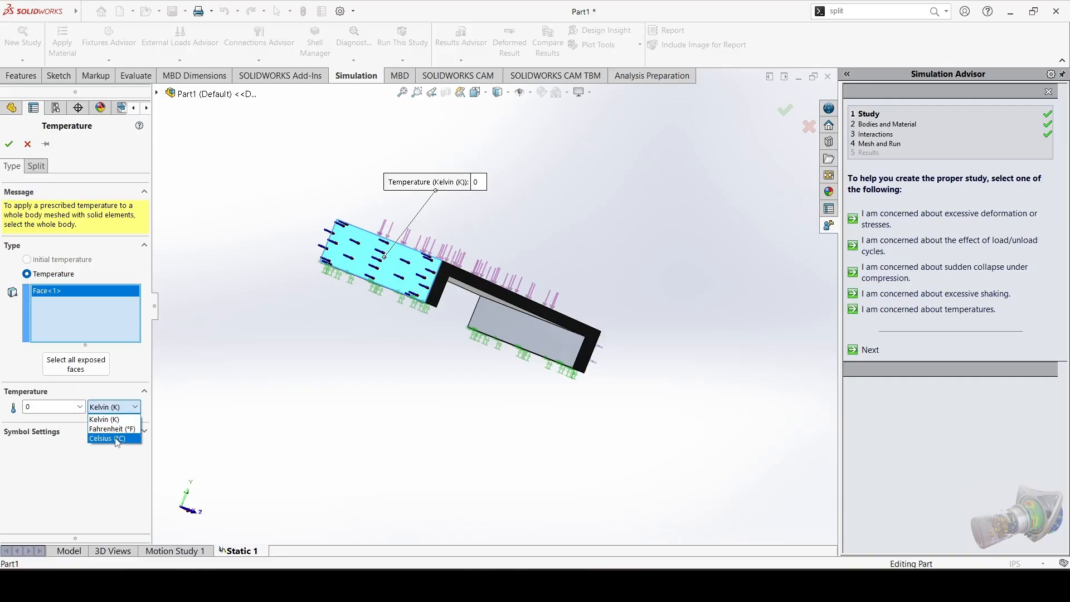
pyautogui.click(117, 440)
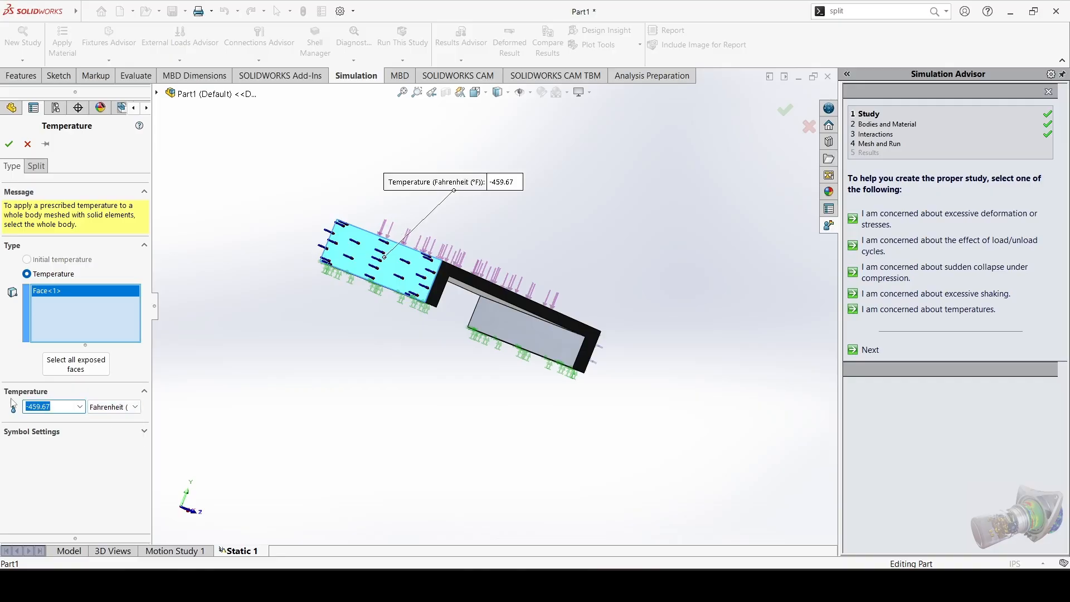
pyautogui.write('200')
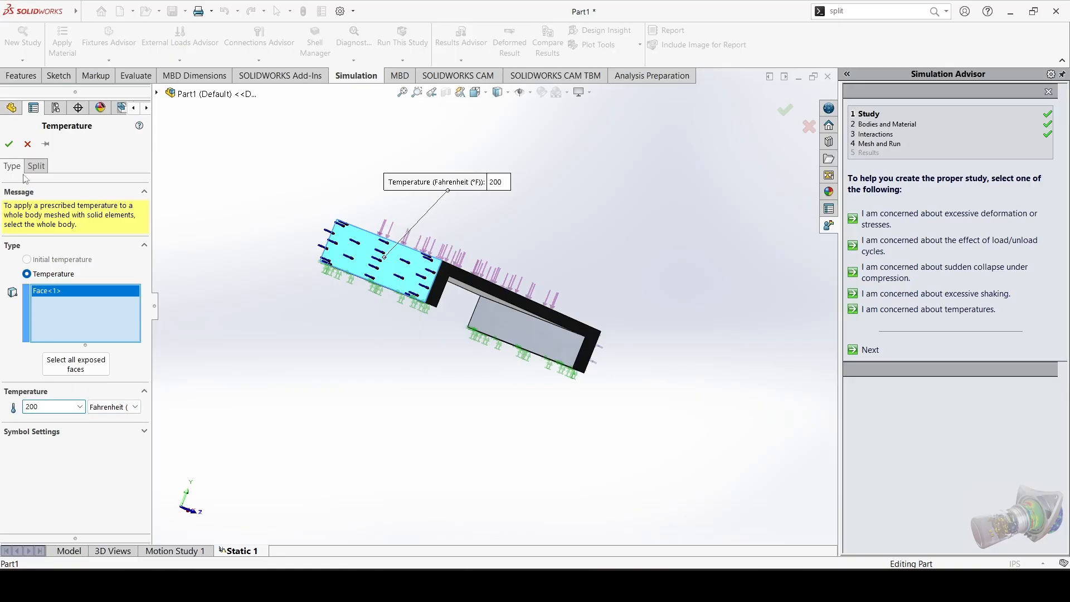
pyautogui.click(9, 144)
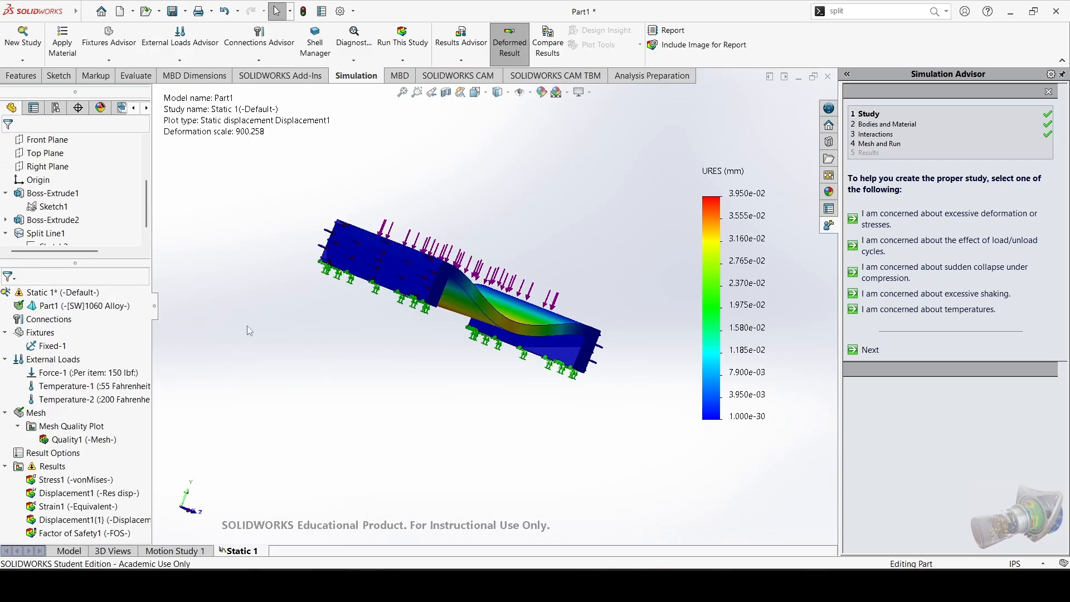
# Run the static study with both temperature loads and display the von Mises stress plot.
pyautogui.moveTo(246, 326); pyautogui.dragTo(397, 338, button='middle')
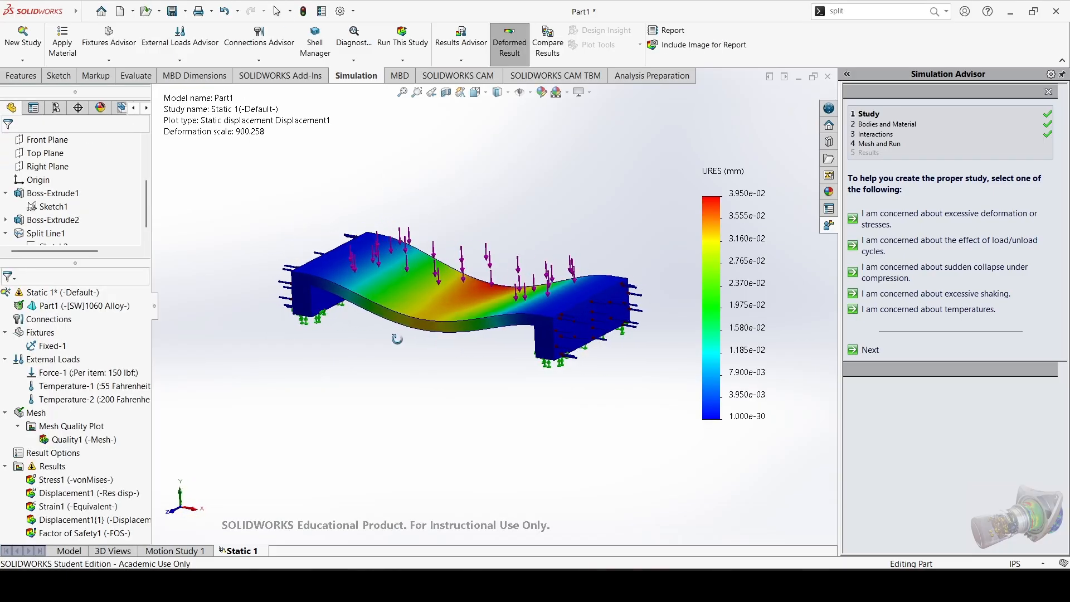
pyautogui.click(402, 37)
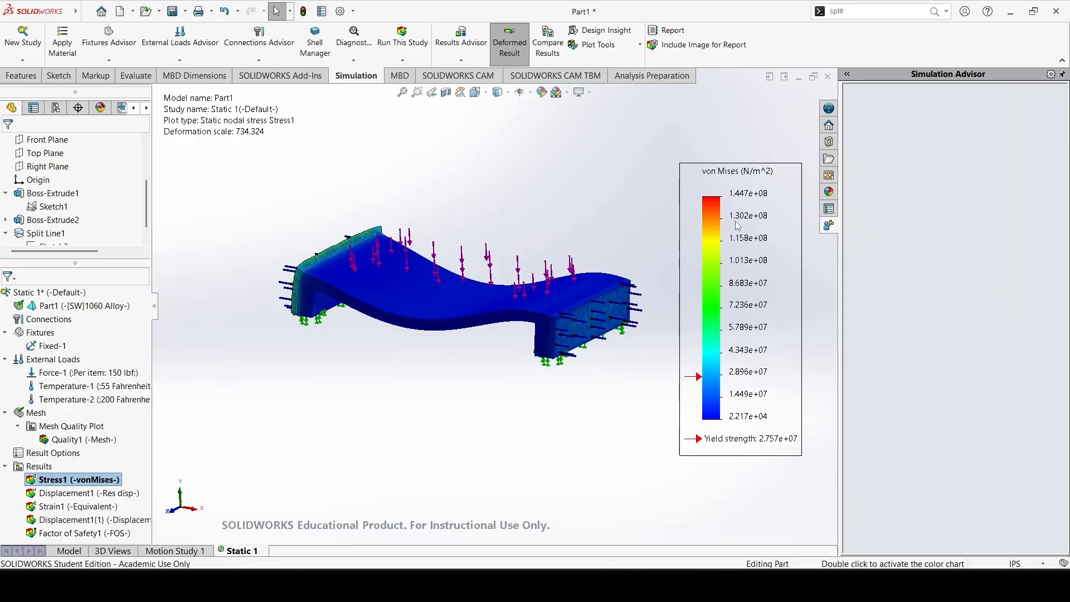
pyautogui.moveTo(505, 294); pyautogui.dragTo(420, 316, button='middle')
pyautogui.scroll(-4, 419, 316)
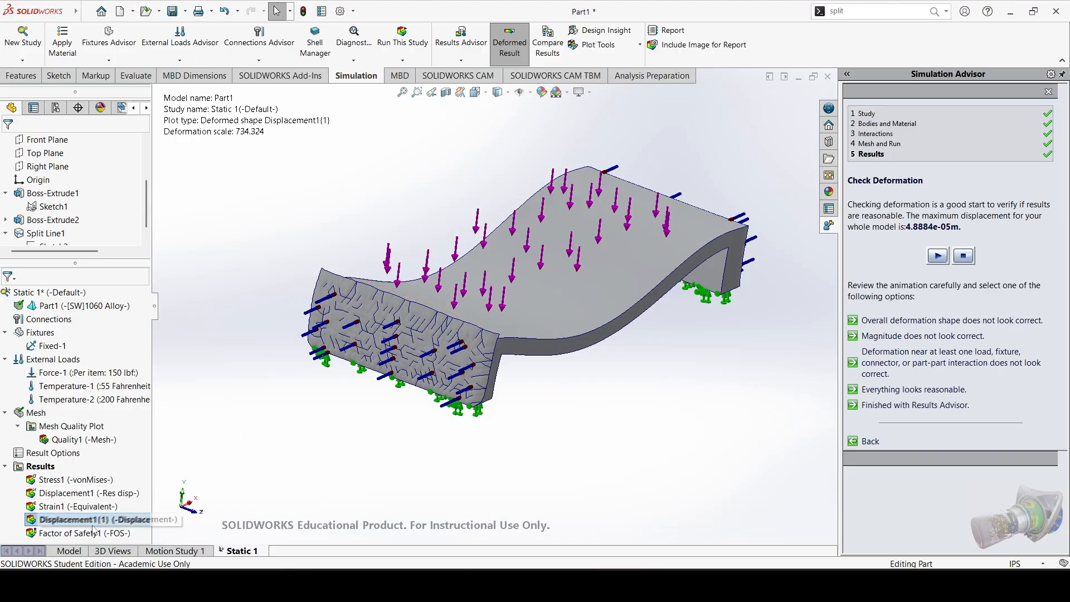
pyautogui.click(71, 481)
pyautogui.doubleClick(71, 481)
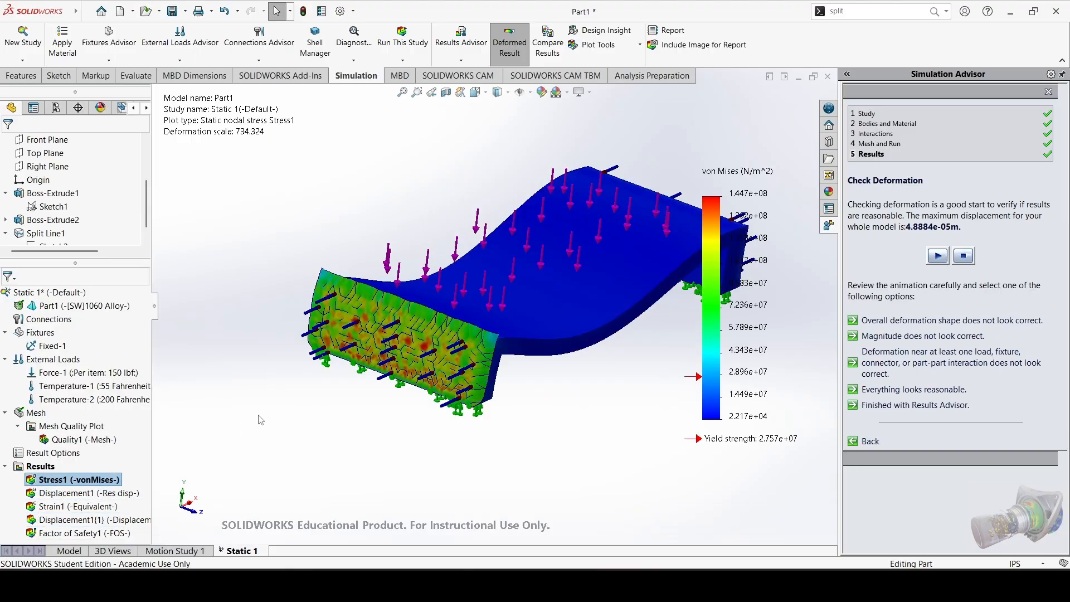
# Compare the von Mises stress on the outer faces of the two legs.
pyautogui.moveTo(392, 389); pyautogui.dragTo(467, 302, button='middle')
pyautogui.scroll(-5, 573, 289)
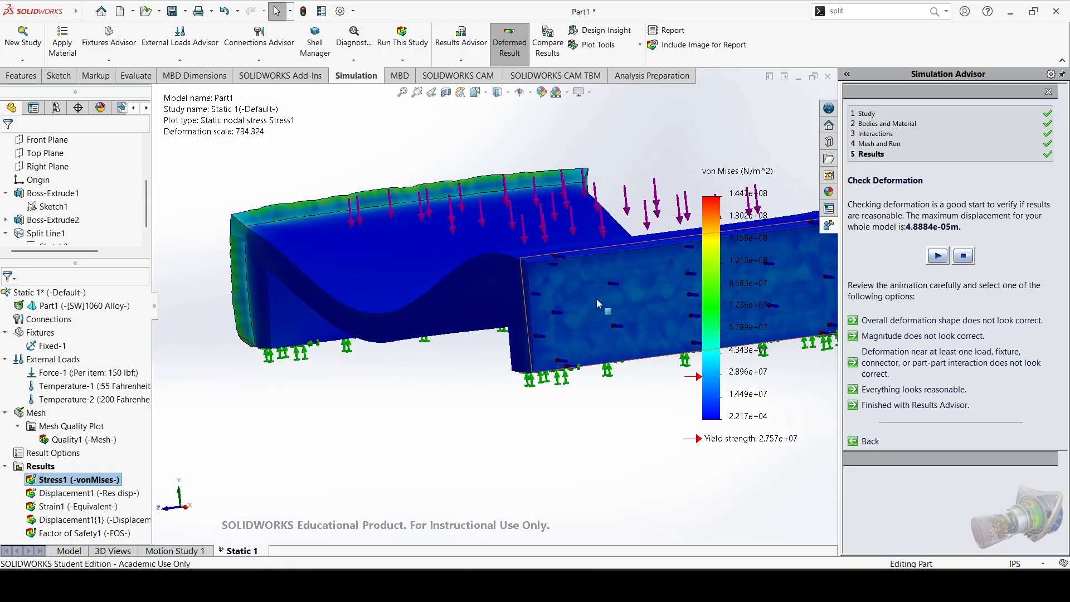
pyautogui.scroll(3, 480, 295)
pyautogui.moveTo(480, 295); pyautogui.dragTo(521, 302, button='middle')
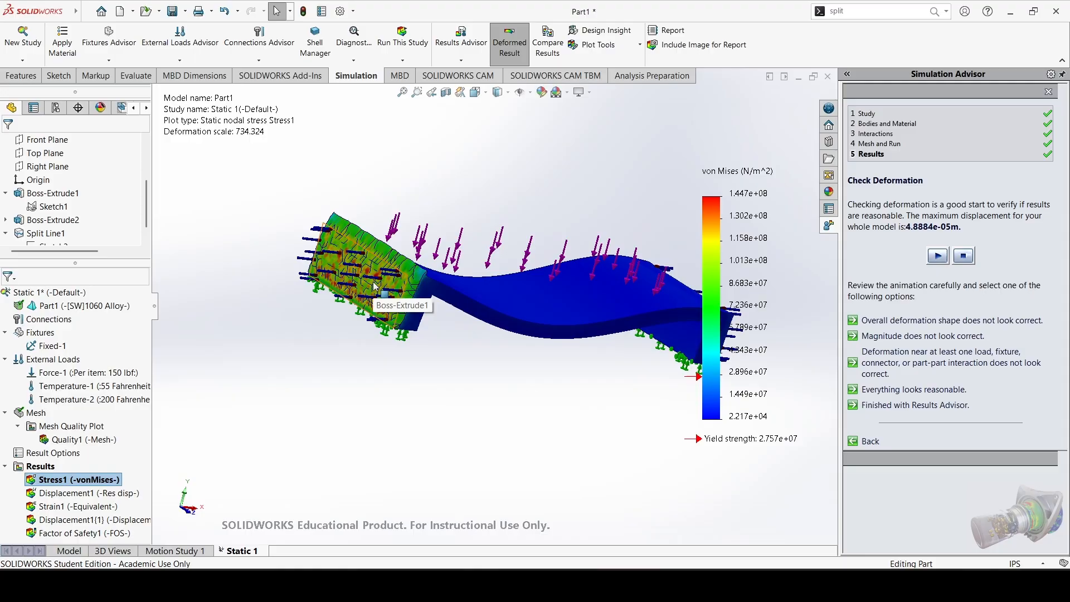
pyautogui.scroll(-2, 368, 273)
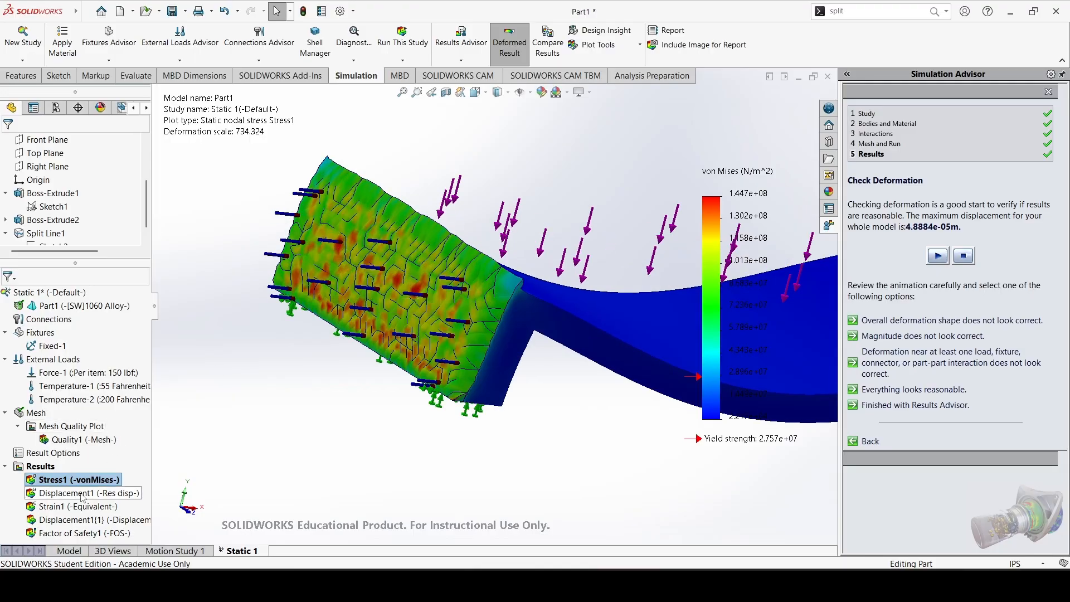
# Display the resultant displacement plot and examine the deformation along the deck and at both legs.
pyautogui.doubleClick(82, 493)
pyautogui.moveTo(395, 371); pyautogui.dragTo(279, 421, button='middle')
pyautogui.scroll(4, 280, 421)
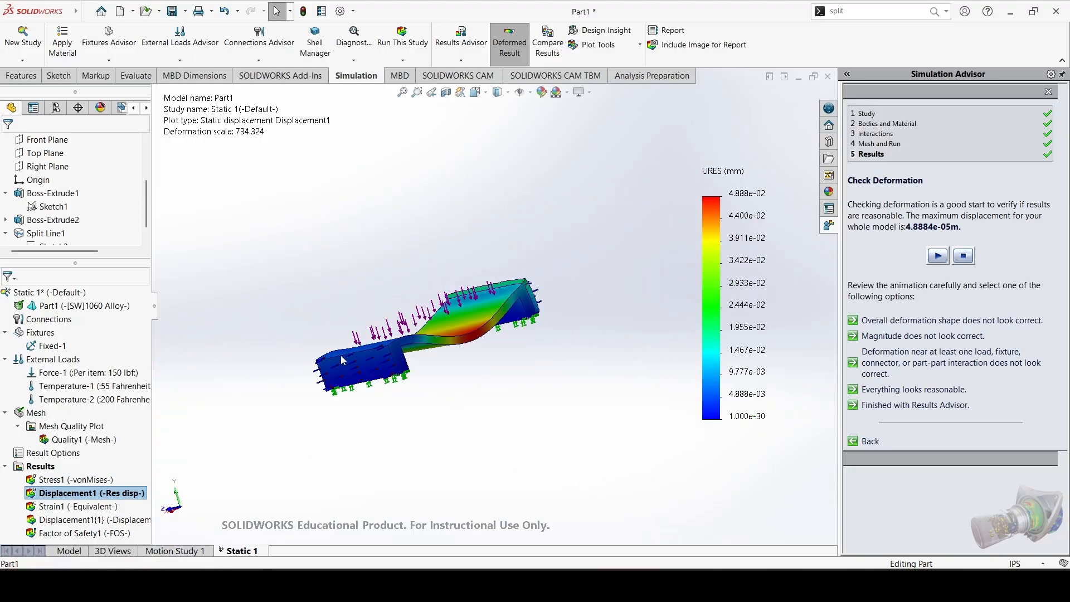
pyautogui.moveTo(341, 360); pyautogui.dragTo(522, 311, button='middle')
pyautogui.scroll(-5, 483, 323)
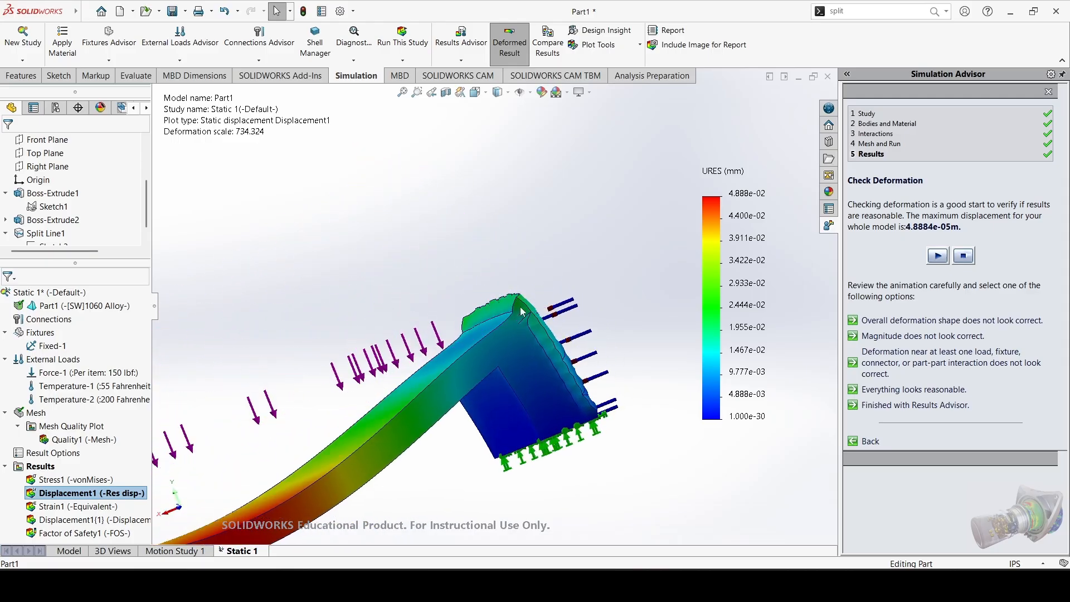
pyautogui.scroll(5, 498, 303)
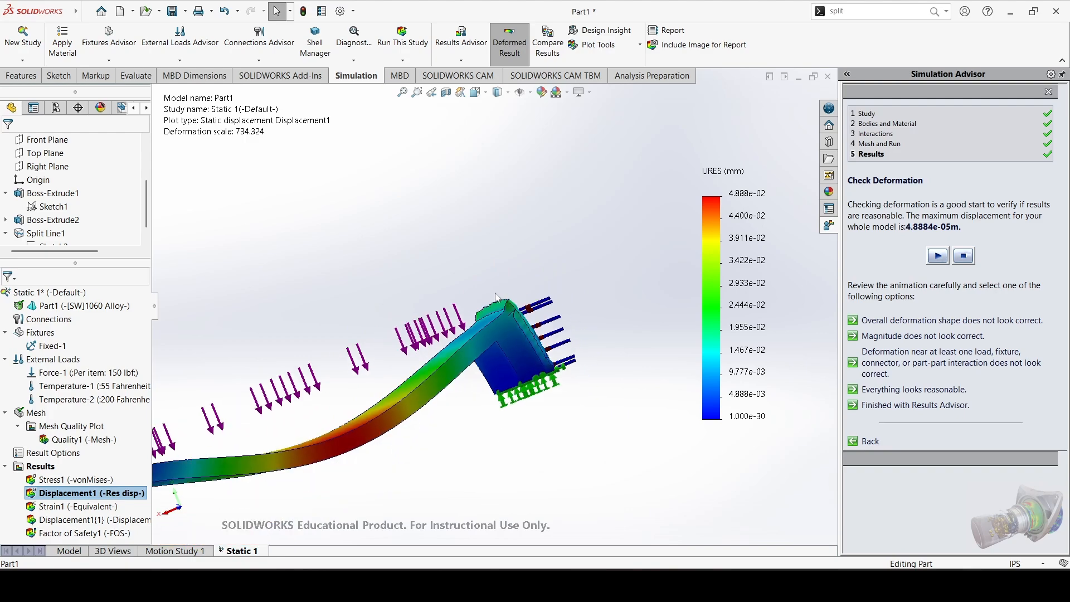
pyautogui.moveTo(453, 290); pyautogui.dragTo(478, 288, button='middle')
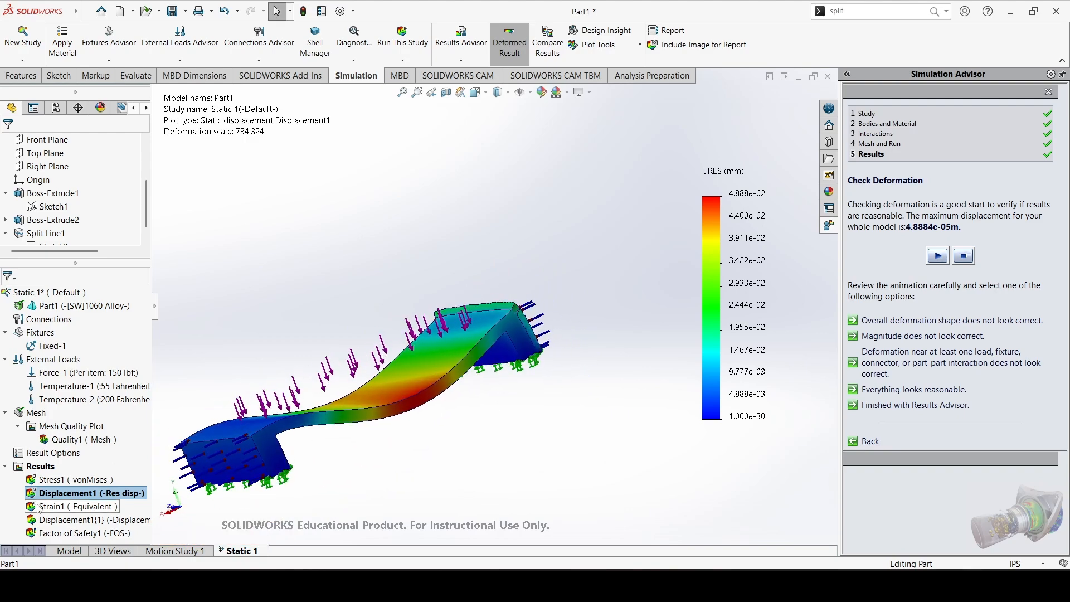
# Display the factor of safety plot and examine it on the deck and both legs' outer faces.
pyautogui.doubleClick(55, 533)
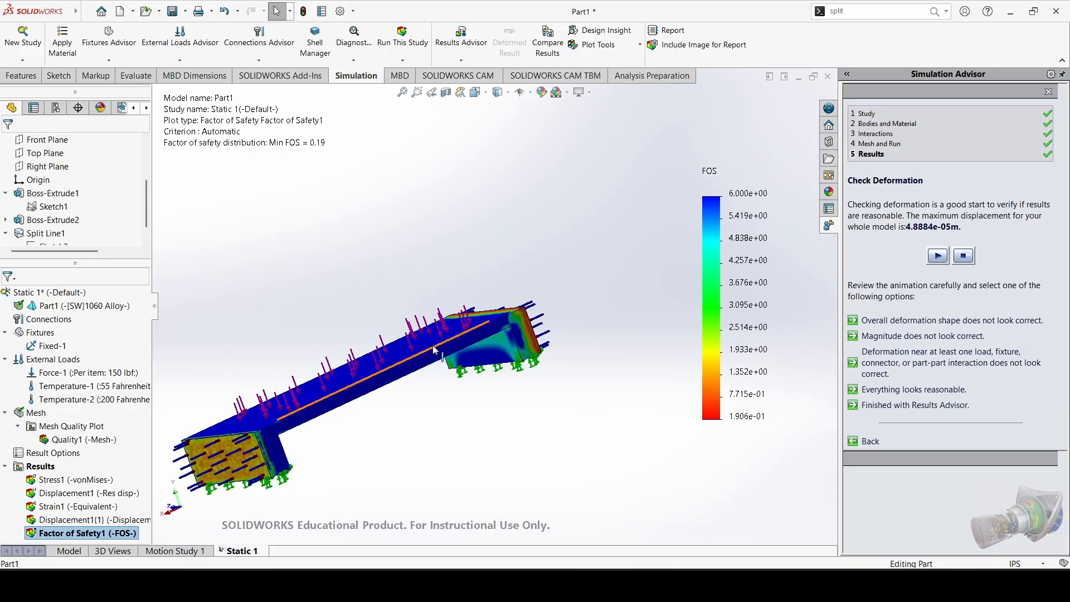
pyautogui.moveTo(435, 350); pyautogui.dragTo(470, 424, button='middle')
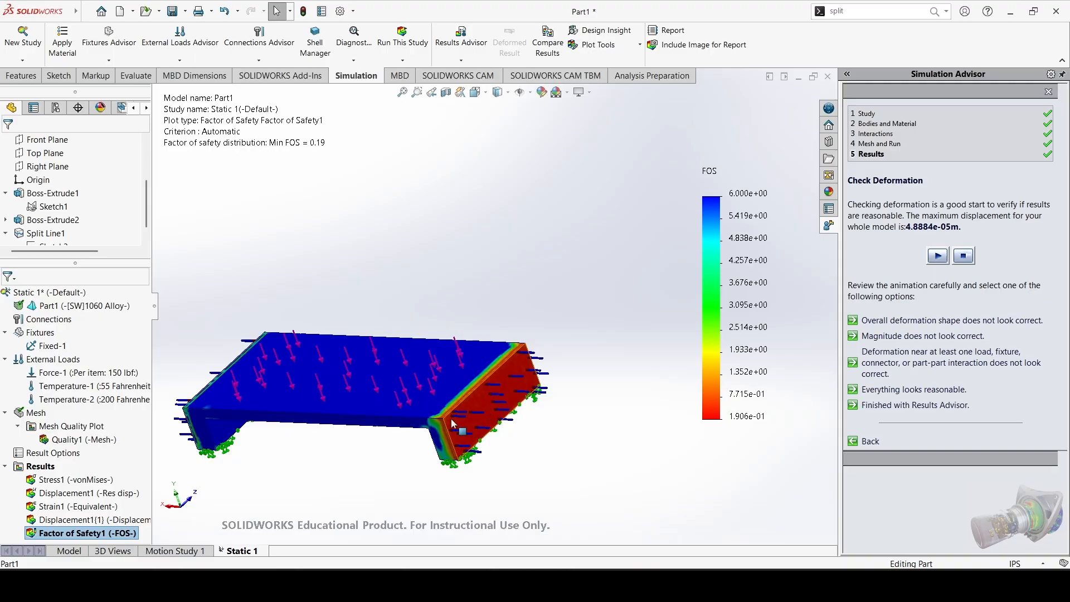
pyautogui.moveTo(453, 424); pyautogui.dragTo(519, 407, button='middle')
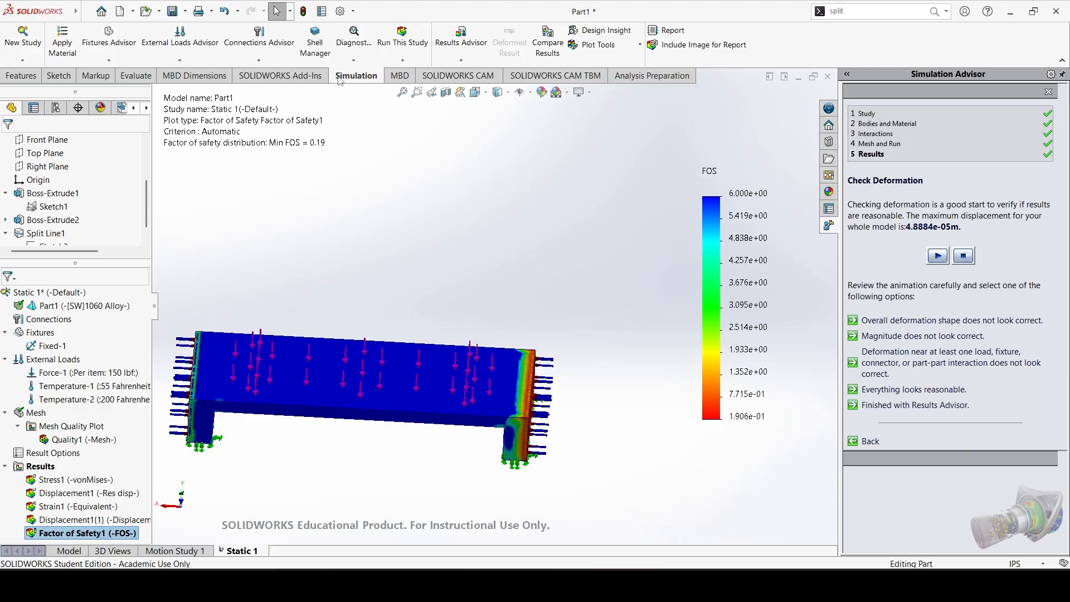
# Start defining a new simulation study for the part.
pyautogui.click(23, 60)
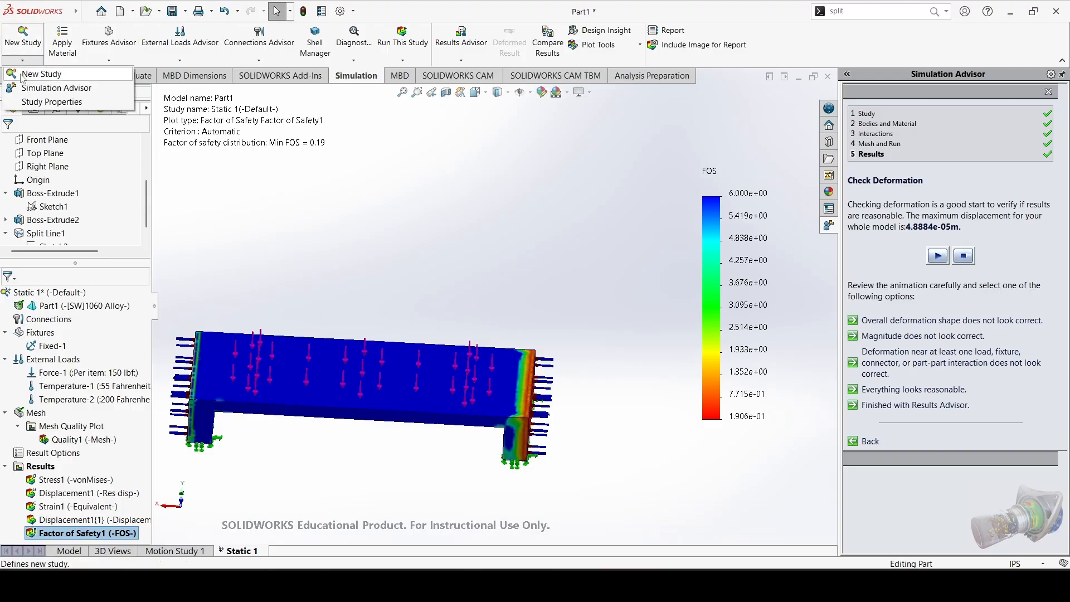
pyautogui.click(24, 74)
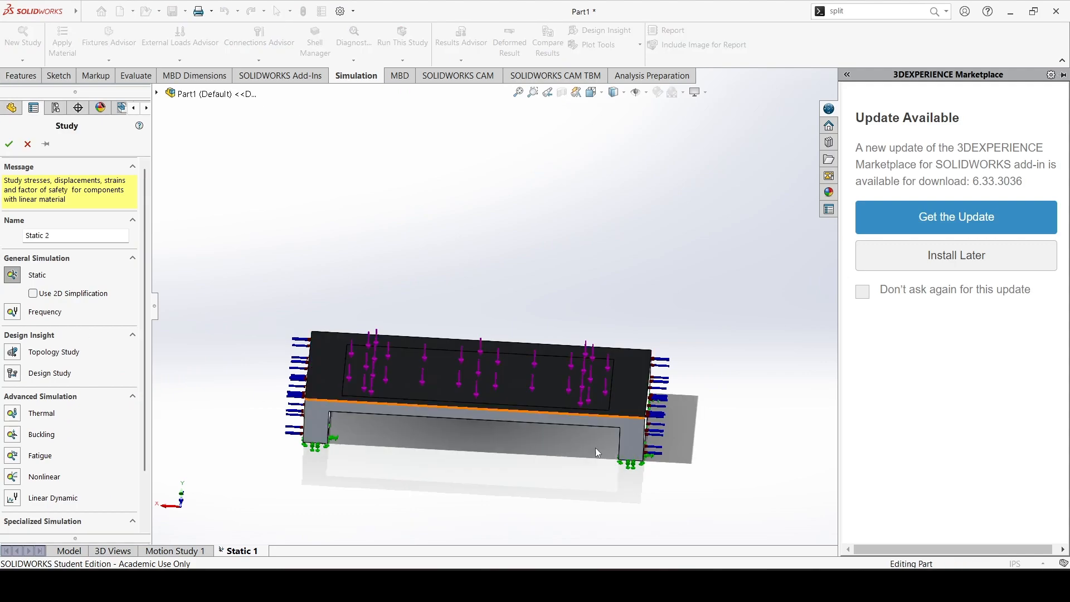